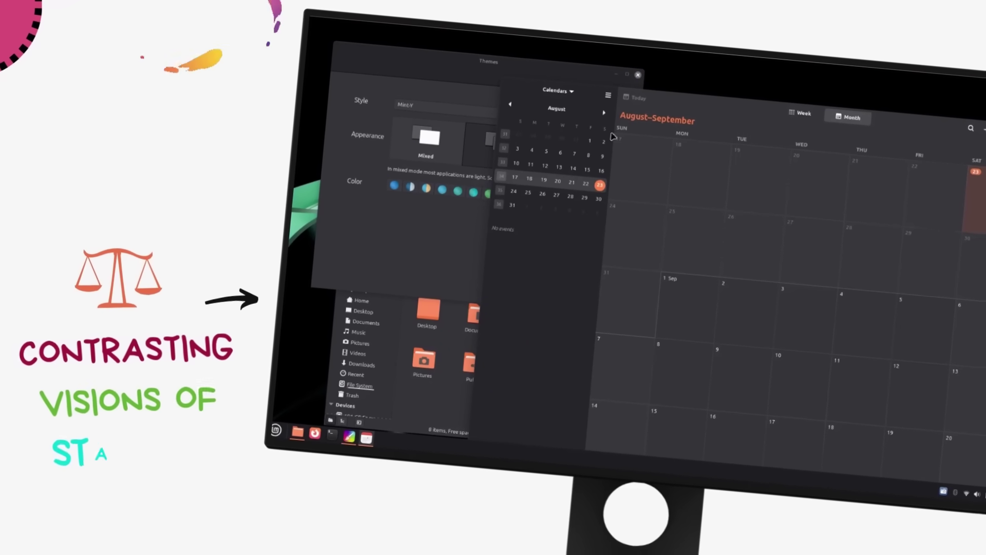
- Return to the theme settings and browse the LMDE 7 applications menu
left_click(441, 221)
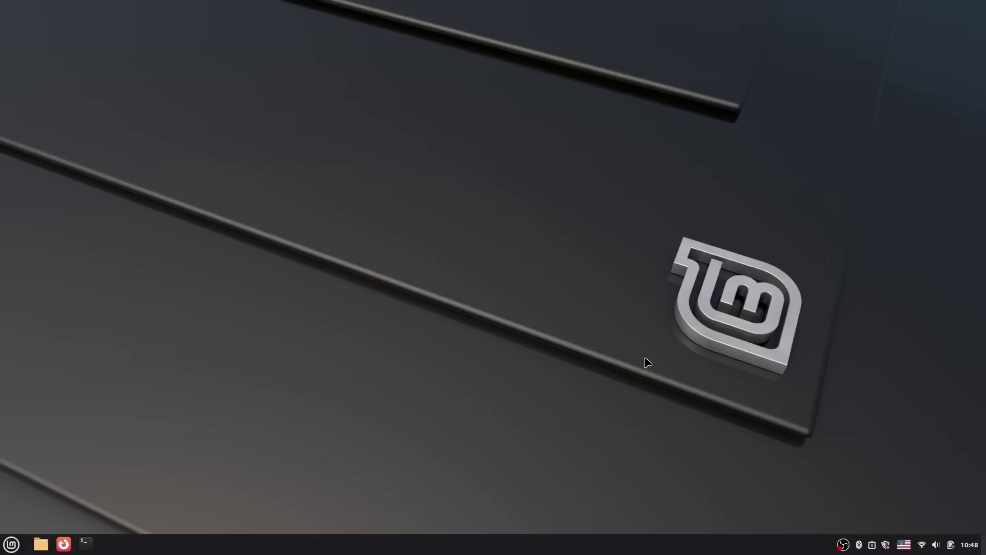
key("super")
mouse_move(111, 314)
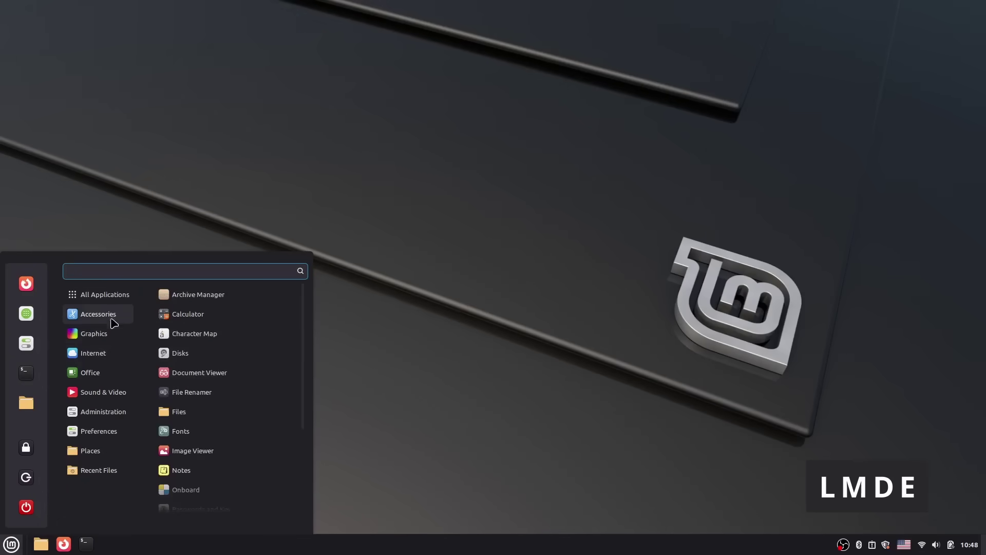
scroll(198, 501, "down", 2)
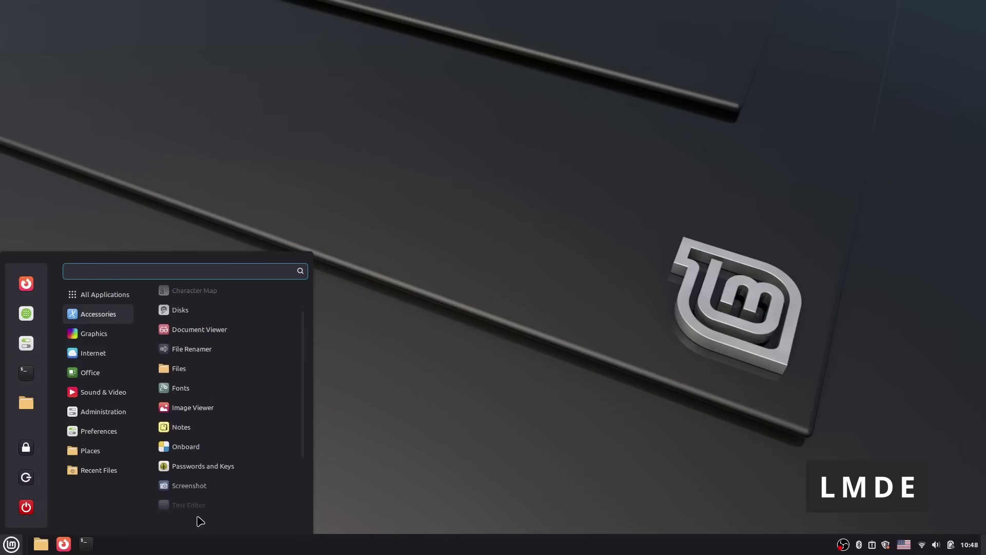
scroll(208, 516, "down", 2)
scroll(226, 519, "down", 2)
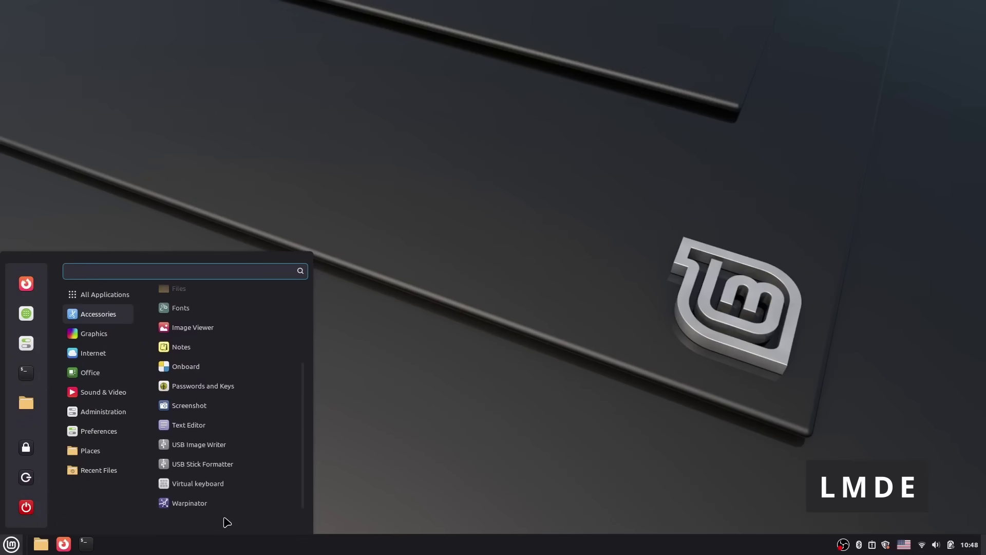
left_click(676, 433)
- Check the panel's calendar, sound, network and keyboard layout applets and System Reports
left_click(970, 545)
left_click(970, 545)
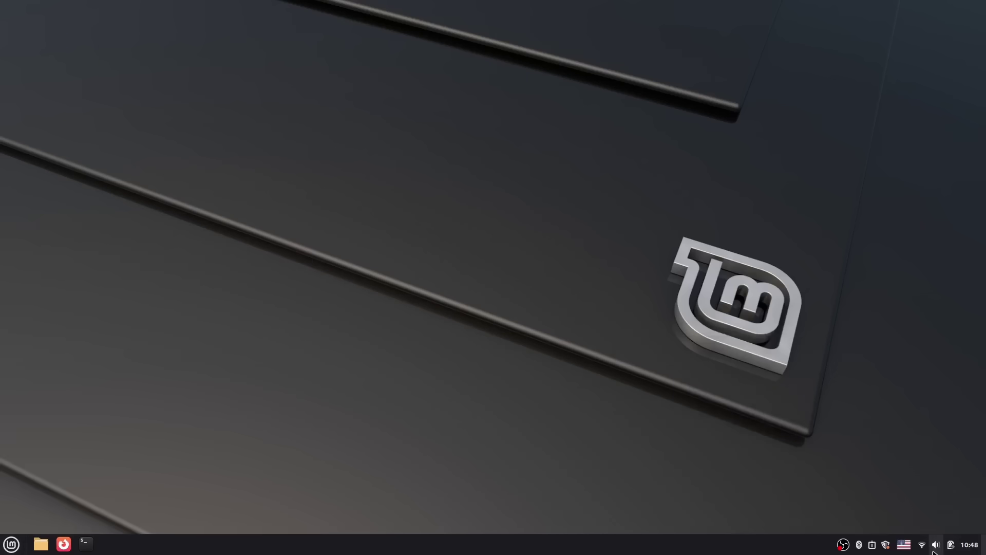
left_click(935, 548)
left_click(934, 548)
left_click(922, 547)
left_click(906, 548)
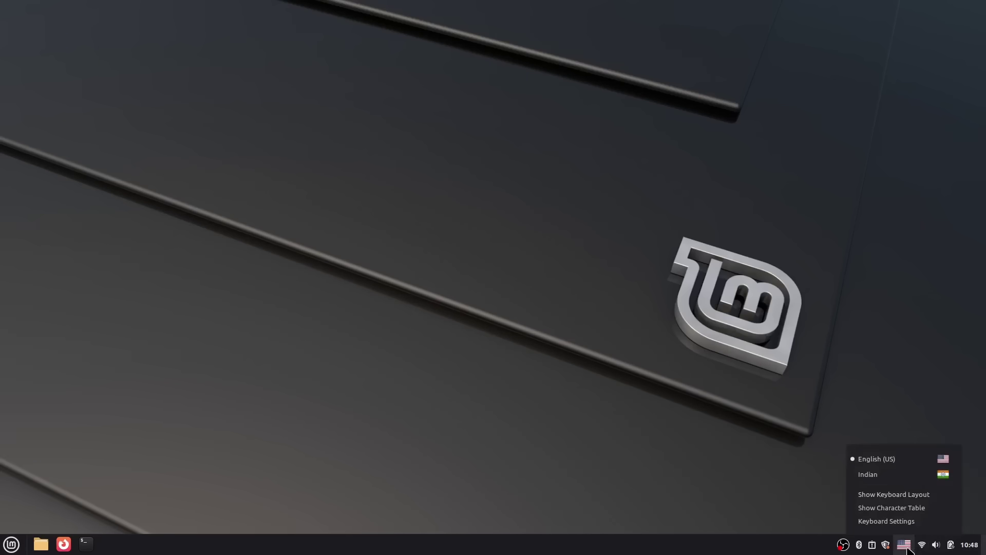
left_click(907, 548)
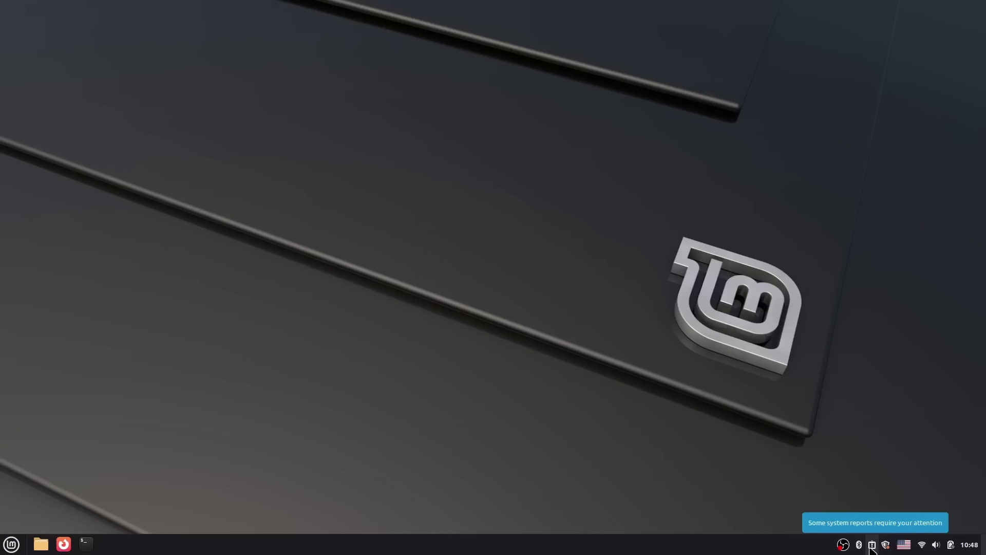
left_click(872, 546)
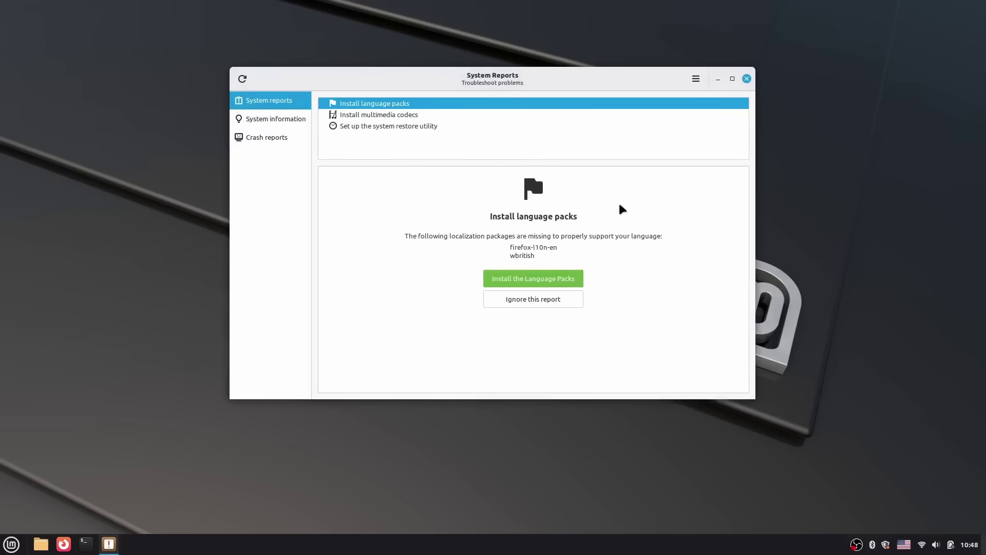
left_click(747, 78)
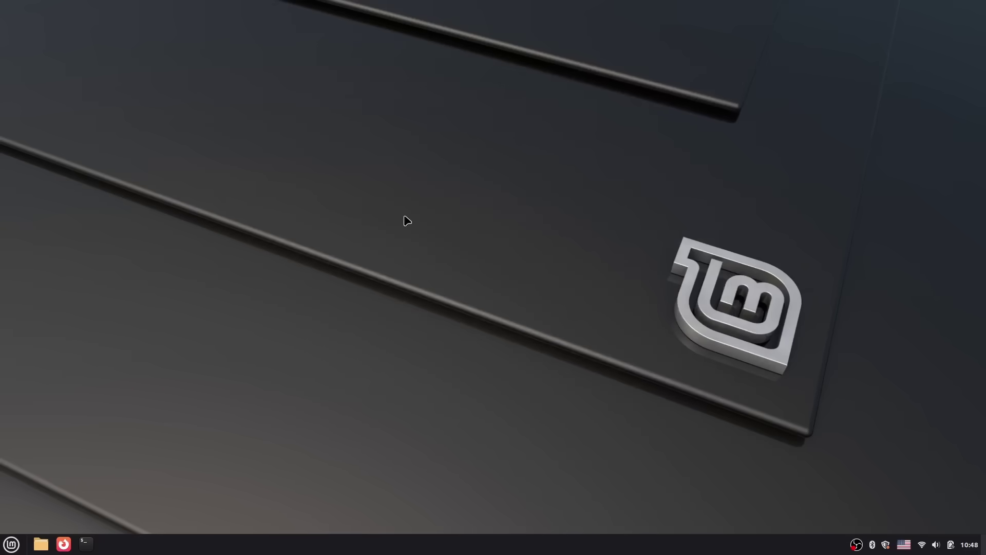
- Launch System Info and highlight the LMDE 7 Gigi OS name and kernel version
key("super")
type("info")
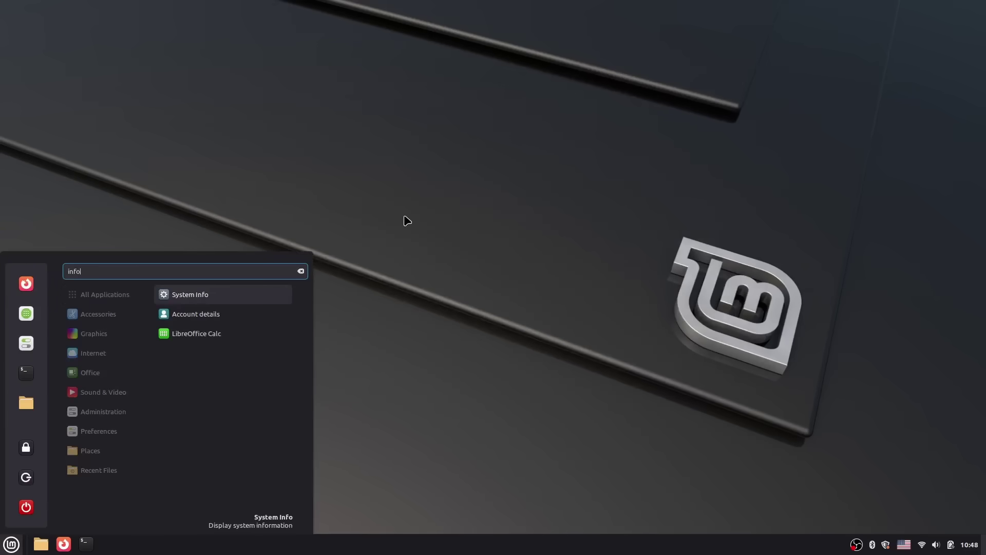
key("Return")
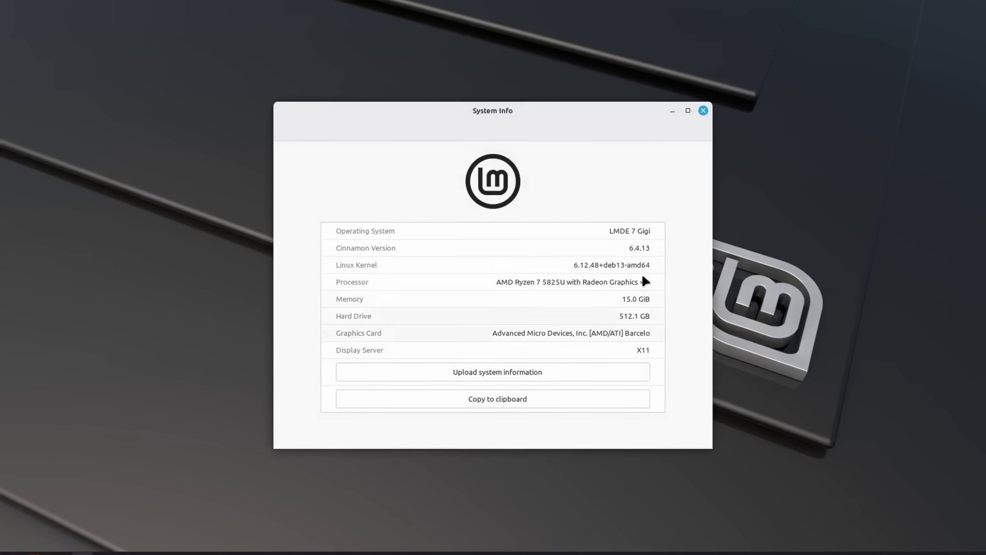
triple_click(637, 229)
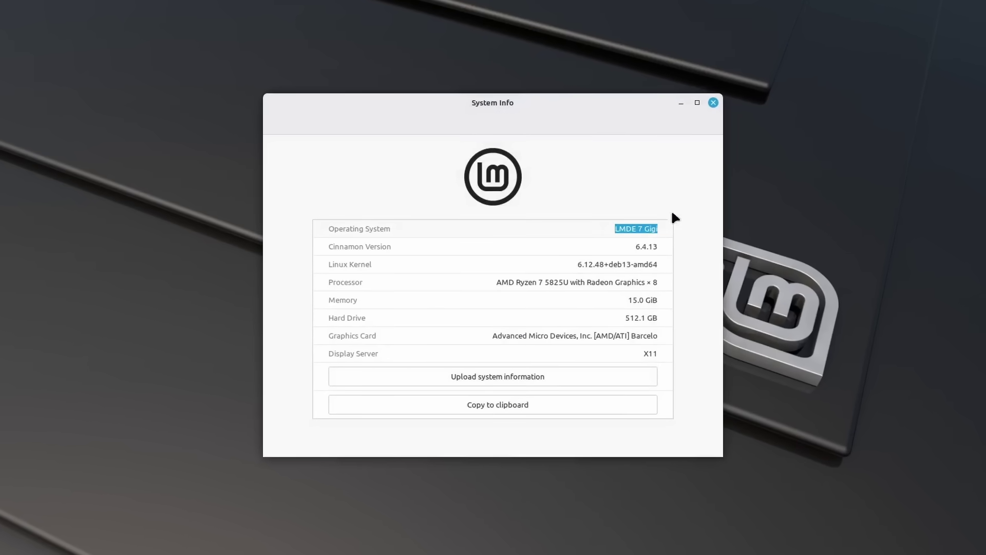
triple_click(626, 264)
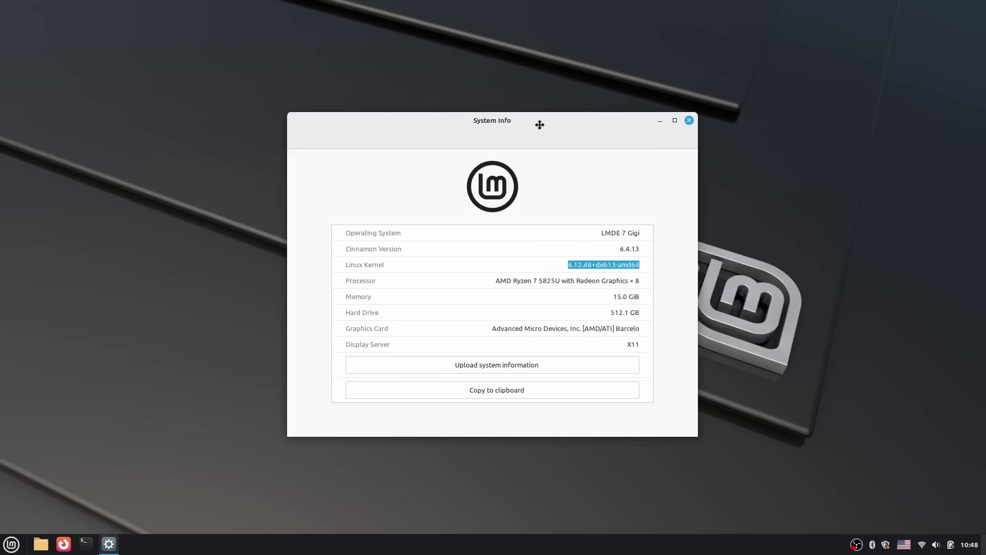
left_click_drag(539, 125, 284, 37)
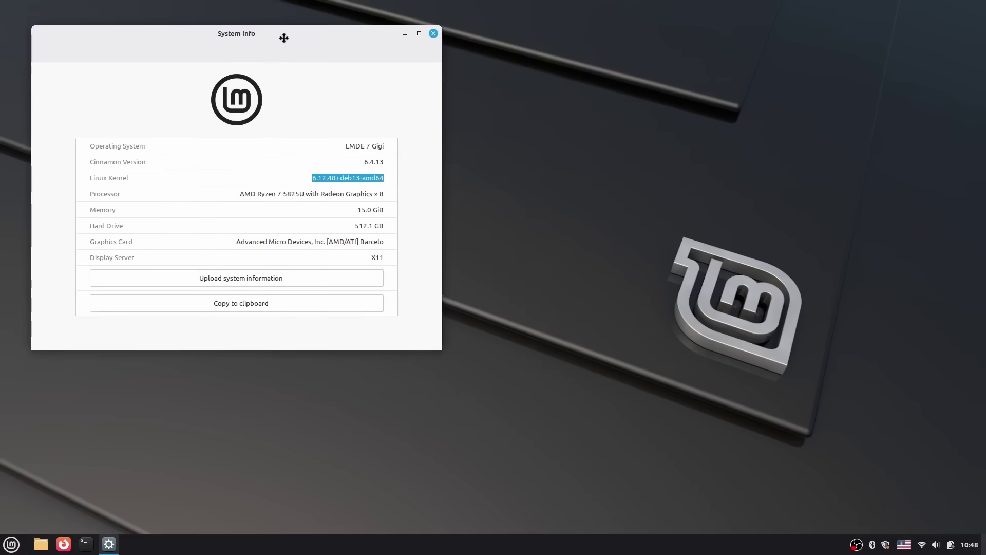
- In a new terminal, run cat /etc/os-release and highlight LMDE in the release name
key("ctrl+alt+t")
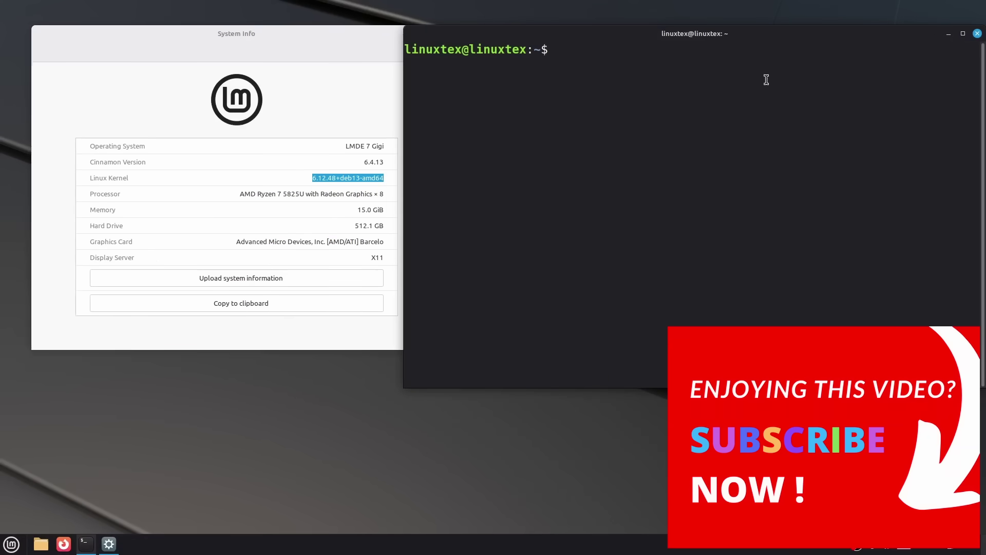
left_click_drag(707, 43, 583, 139)
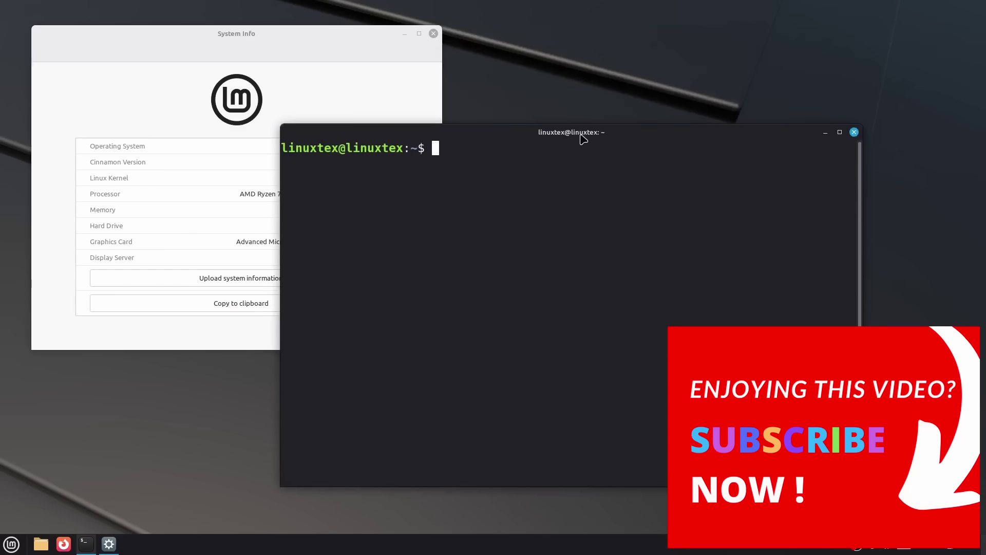
type("cat /etc/os-release")
key("Return")
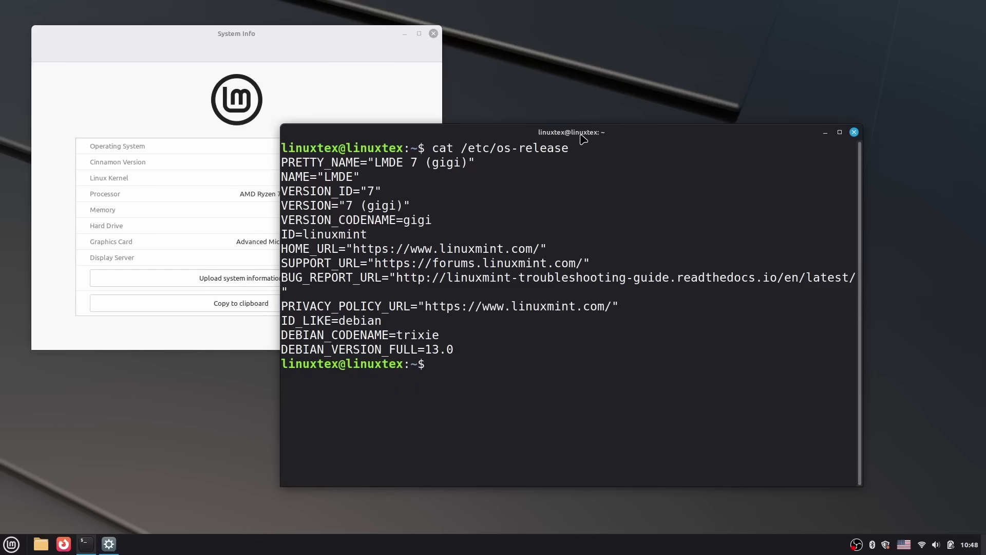
left_click_drag(376, 161, 463, 172)
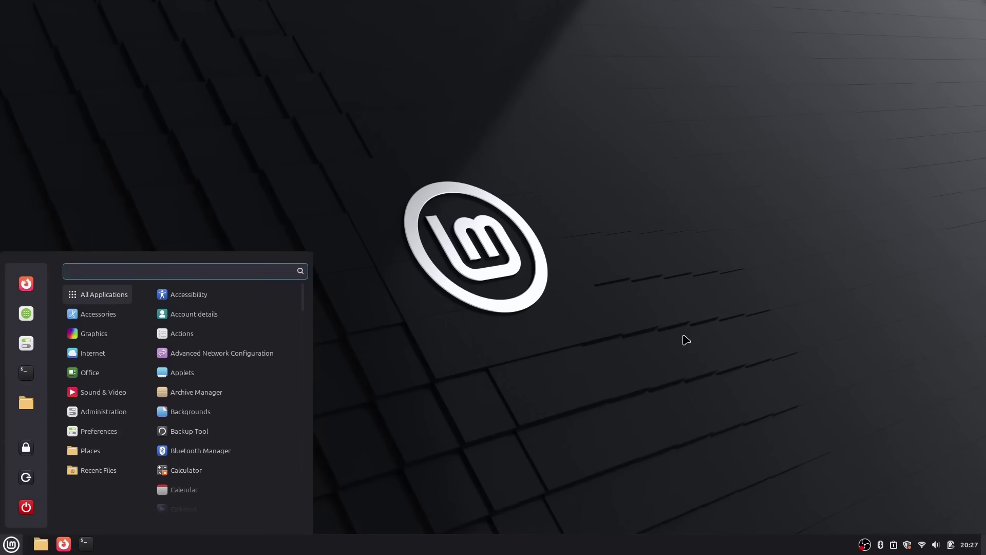
- Launch System Info and highlight the Linux Mint 22.2 Cinnamon name and Cinnamon 6.4.8
type("info")
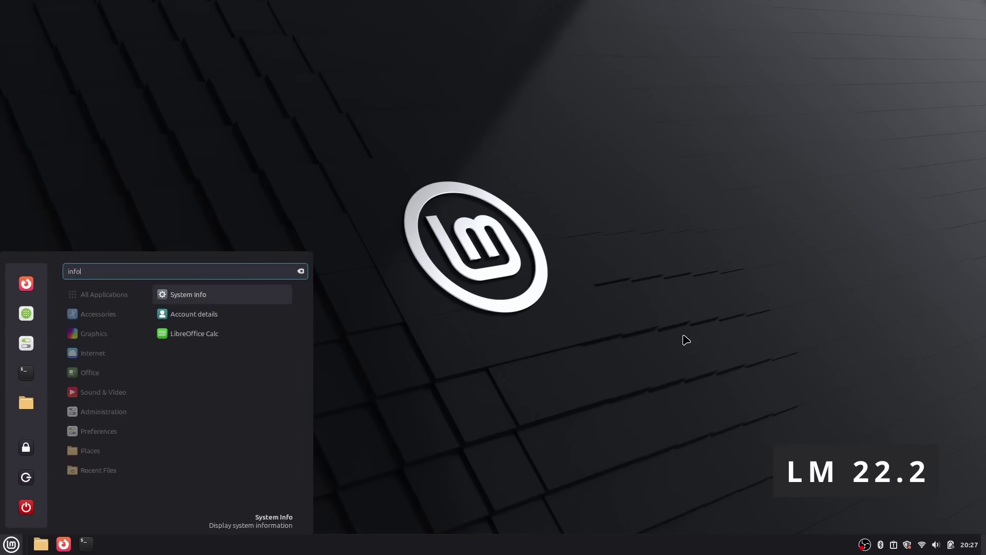
key("Return")
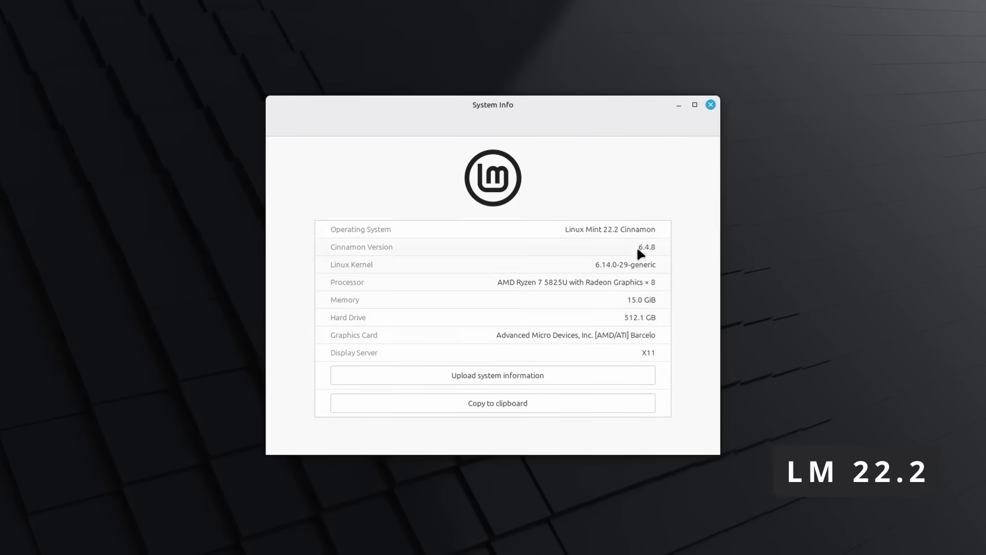
triple_click(619, 226)
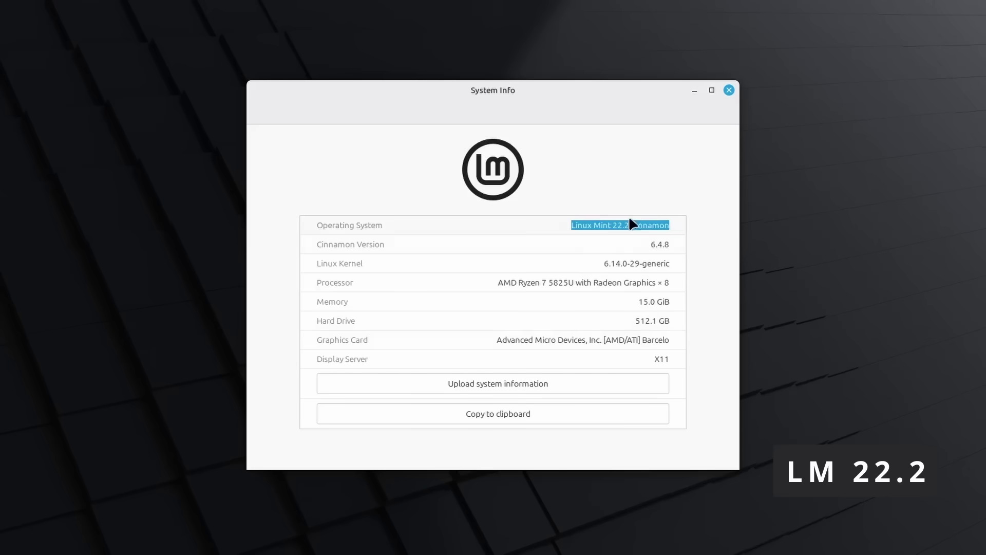
triple_click(654, 244)
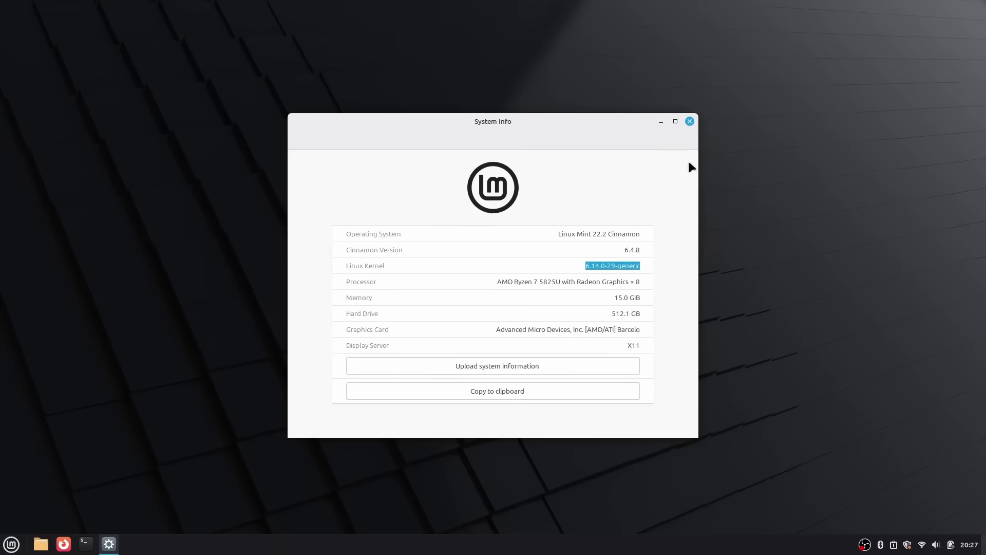
- Run cat /etc/os-release and highlight version 22.2 (Zara) and ID_LIKE ubuntu debian
key("ctrl+alt+t")
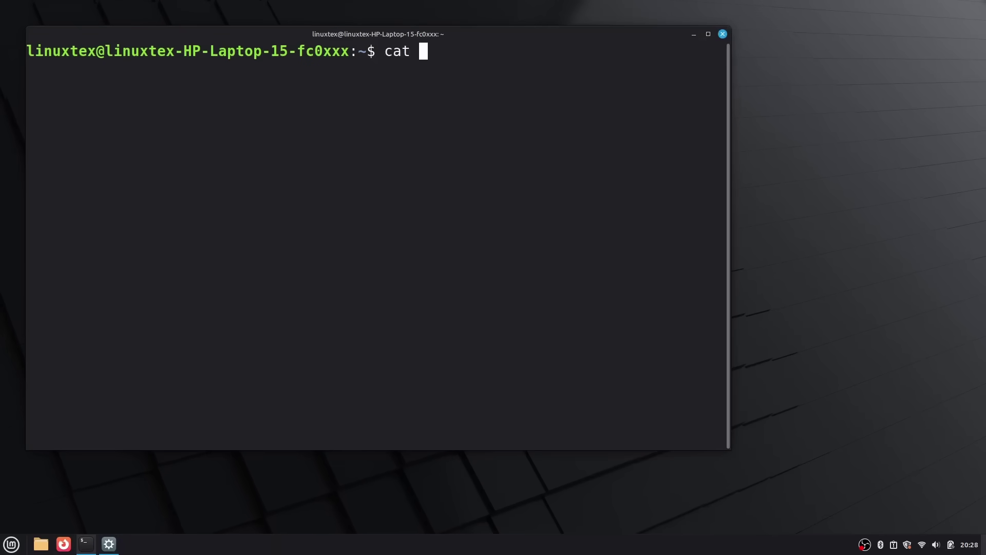
type("cat /etc/os-release")
key("Return")
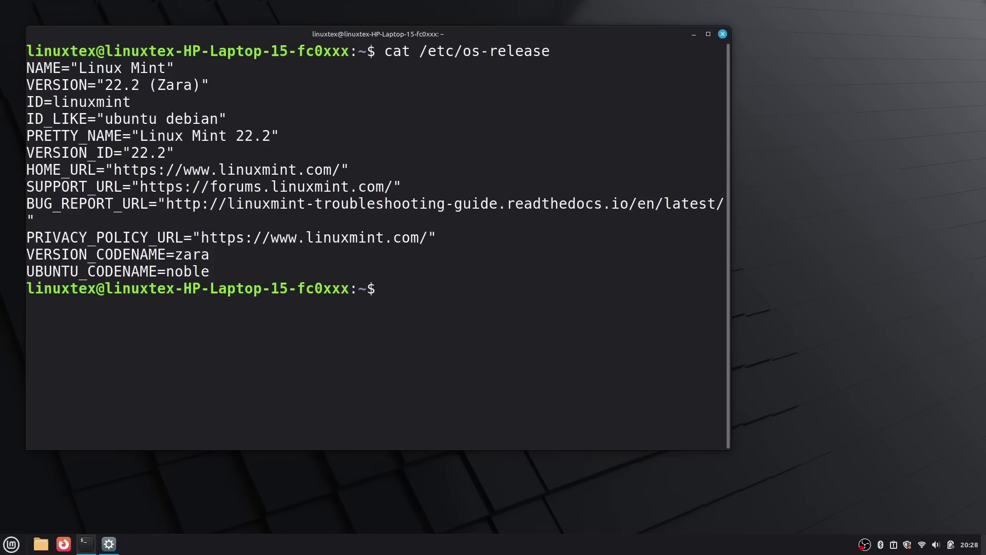
left_click_drag(105, 85, 196, 85)
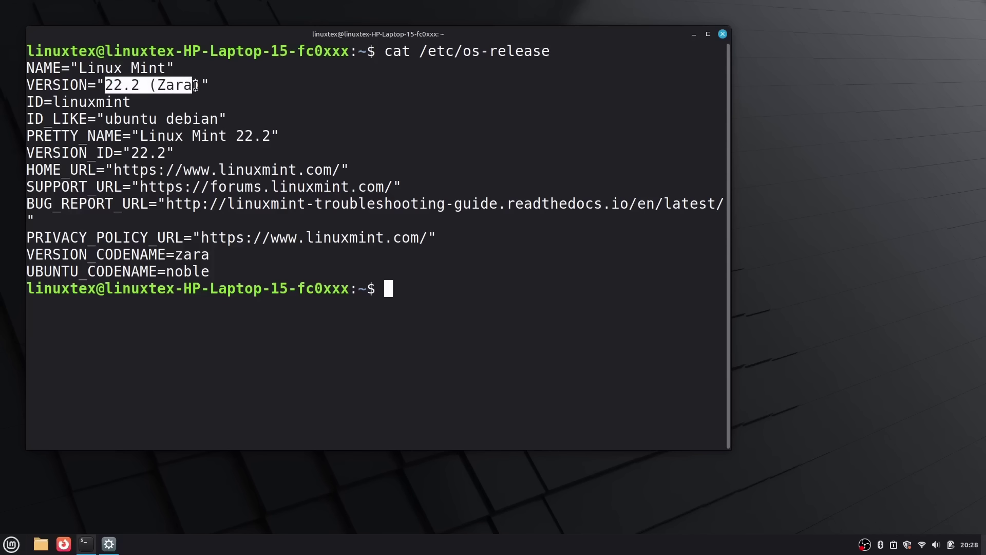
left_click_drag(105, 119, 218, 119)
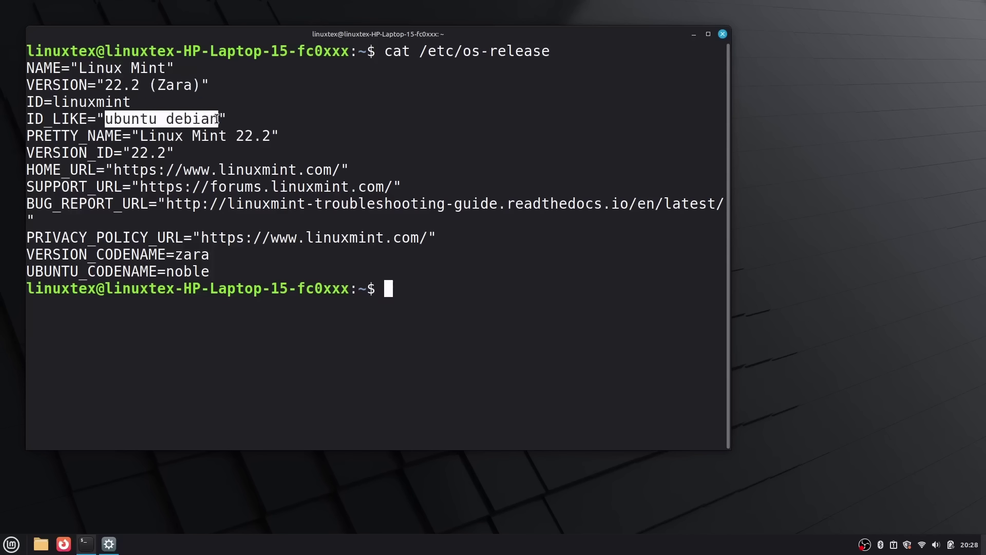
- Highlight the zara and noble codename lines, then show the Cinnamon 6.4.8 version output
triple_click(170, 255)
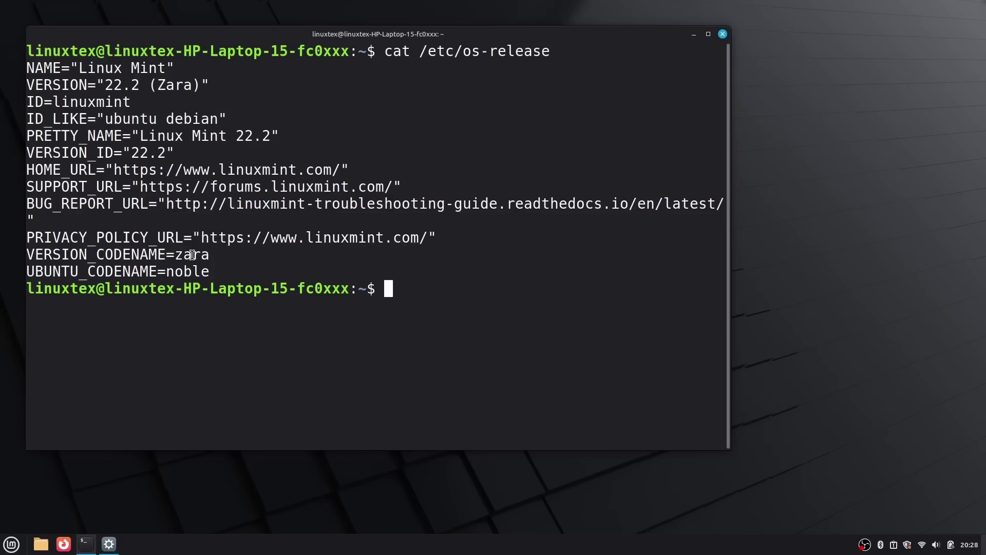
triple_click(184, 270)
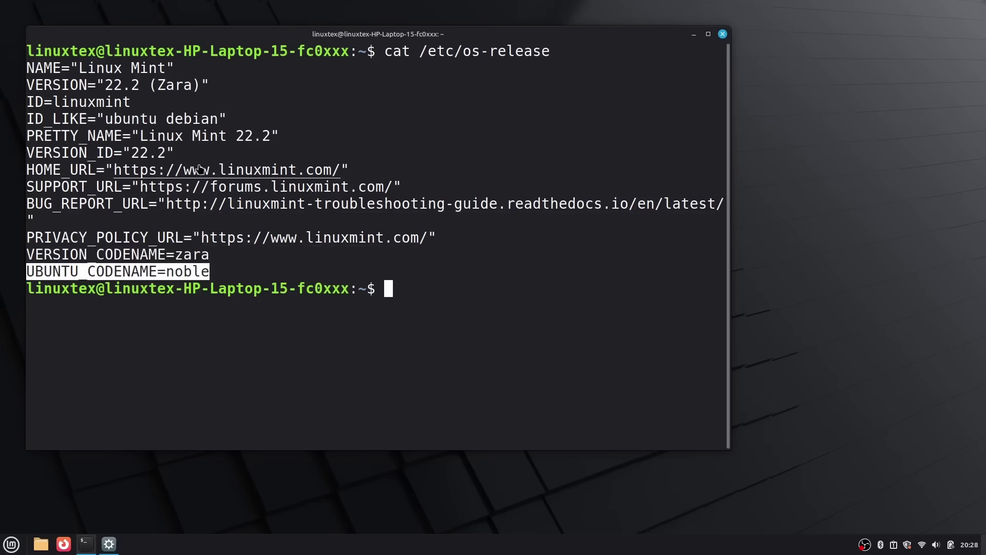
left_click(193, 136)
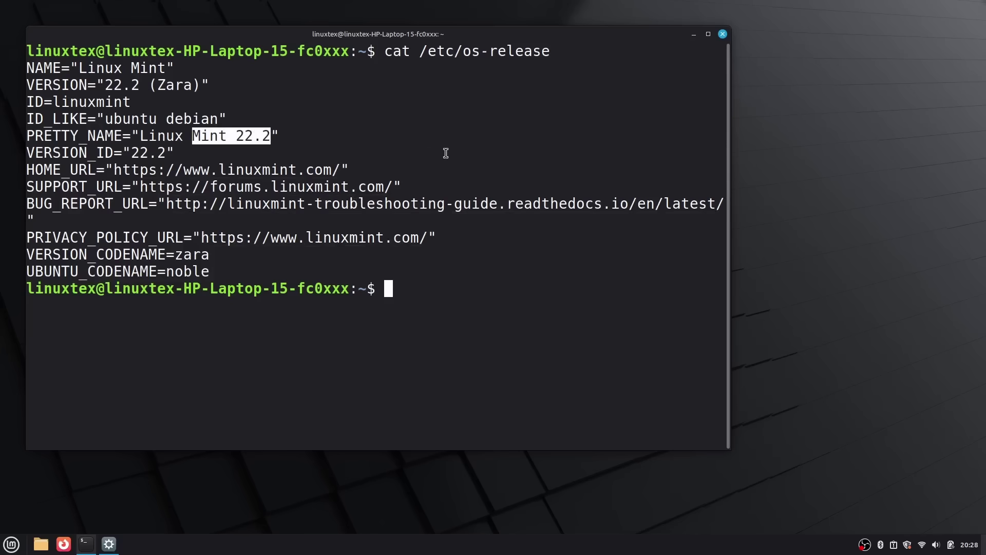
left_click(421, 334)
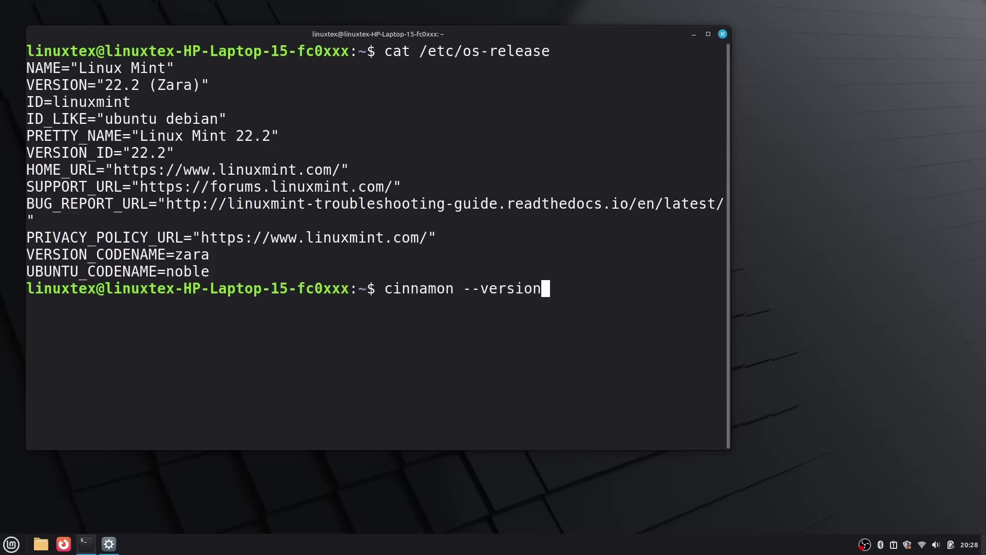
key("Return")
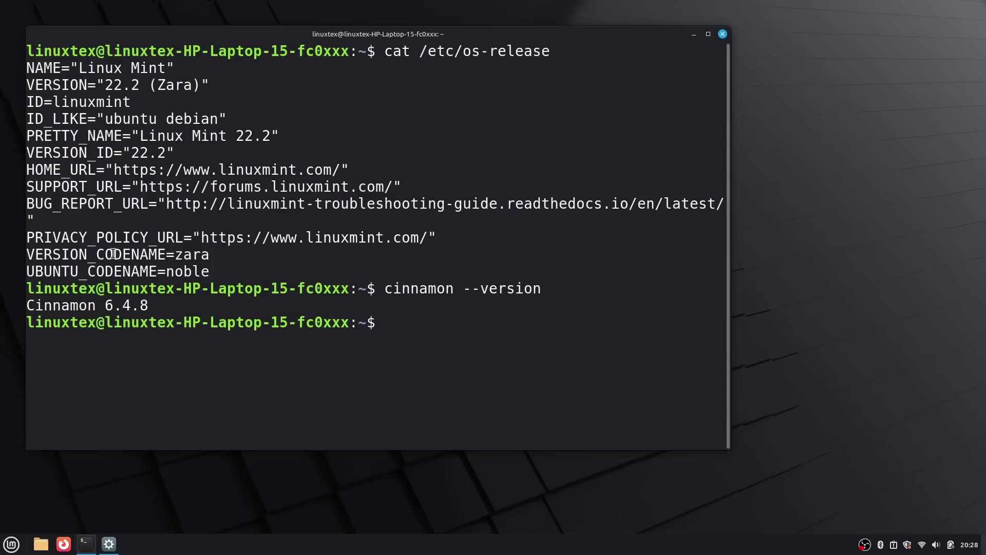
triple_click(121, 305)
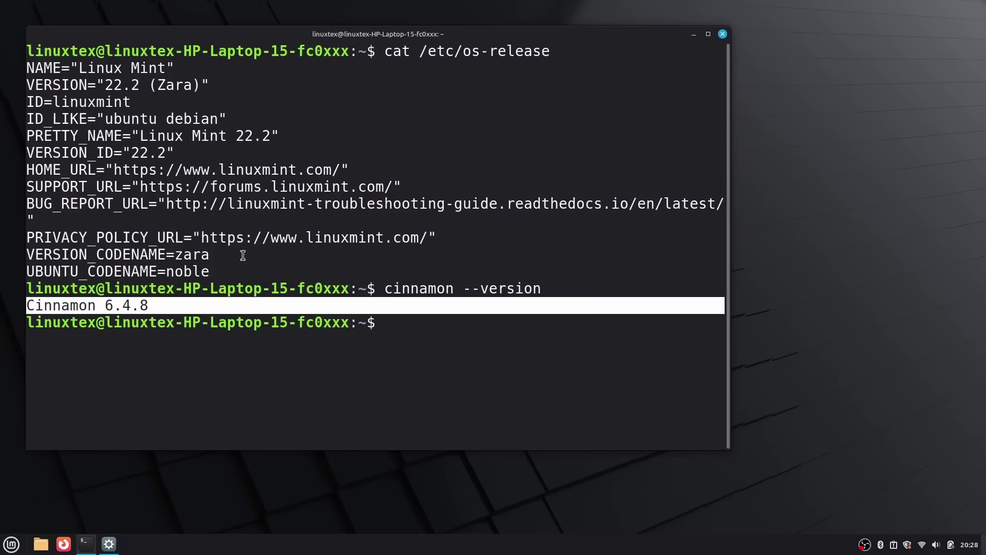
- Run cinnamon --version on LMDE 7 to report Cinnamon 6.4.13
left_click(129, 311)
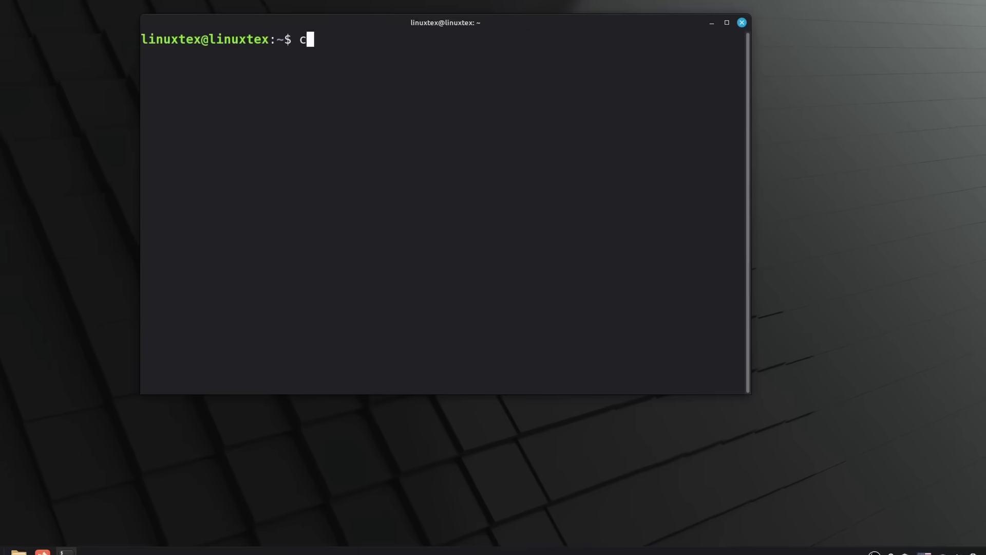
type("innam")
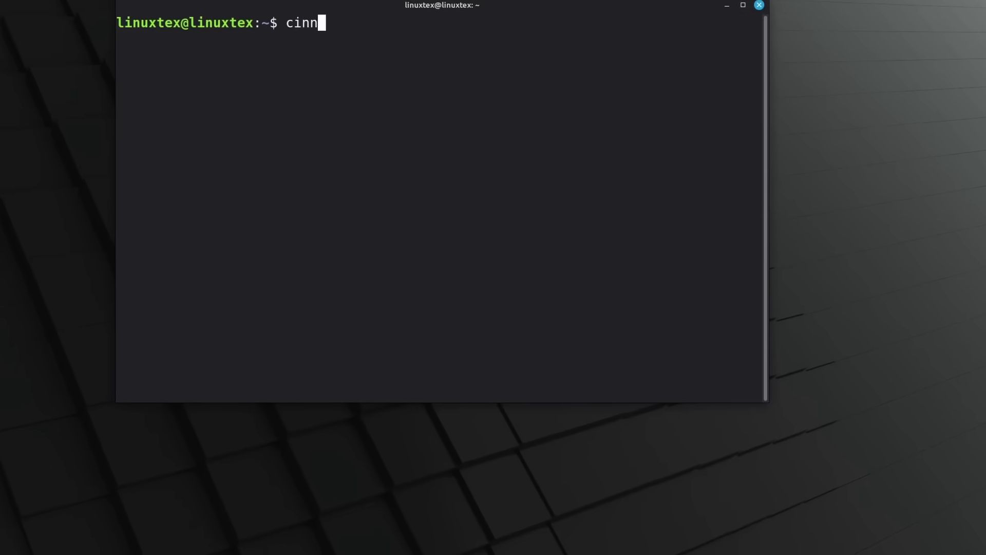
type("on --version")
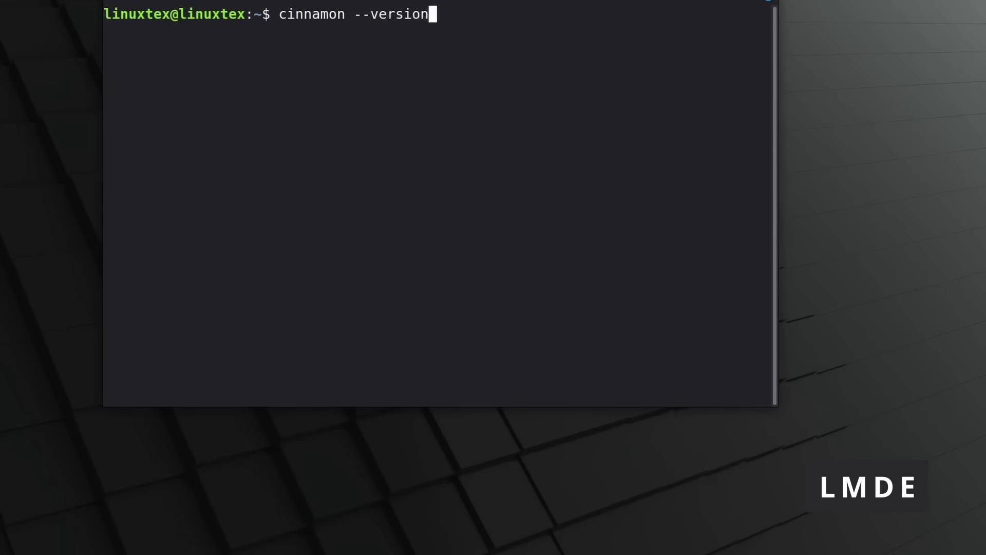
key("Return")
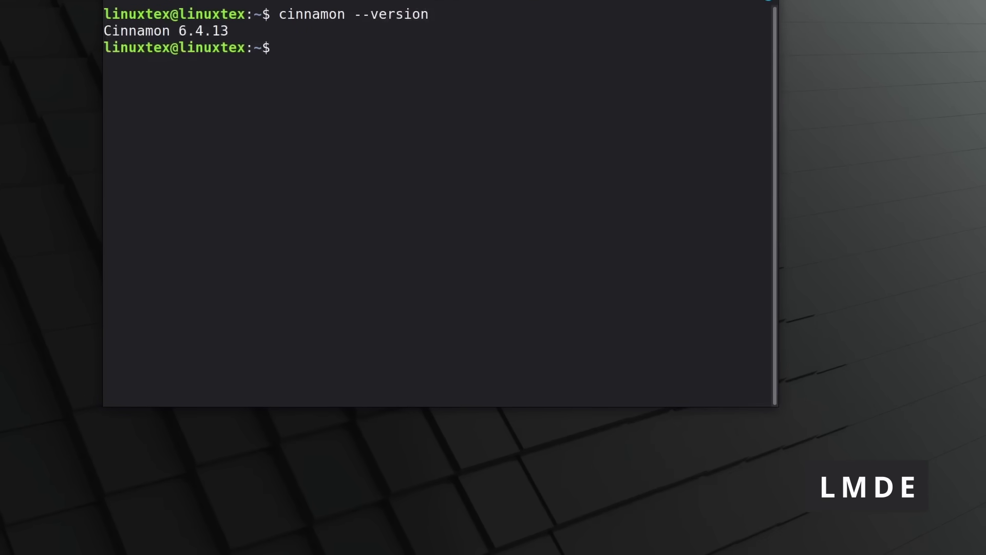
- Show and highlight Debian version 13.0 from /etc/debian_version, then close the terminal
type("cat /etc/debian_version")
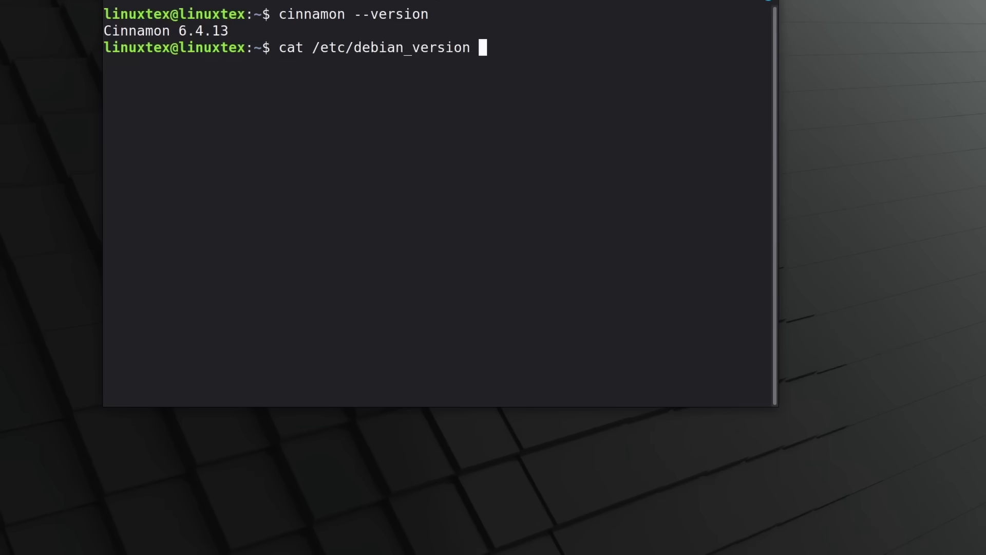
key("Return")
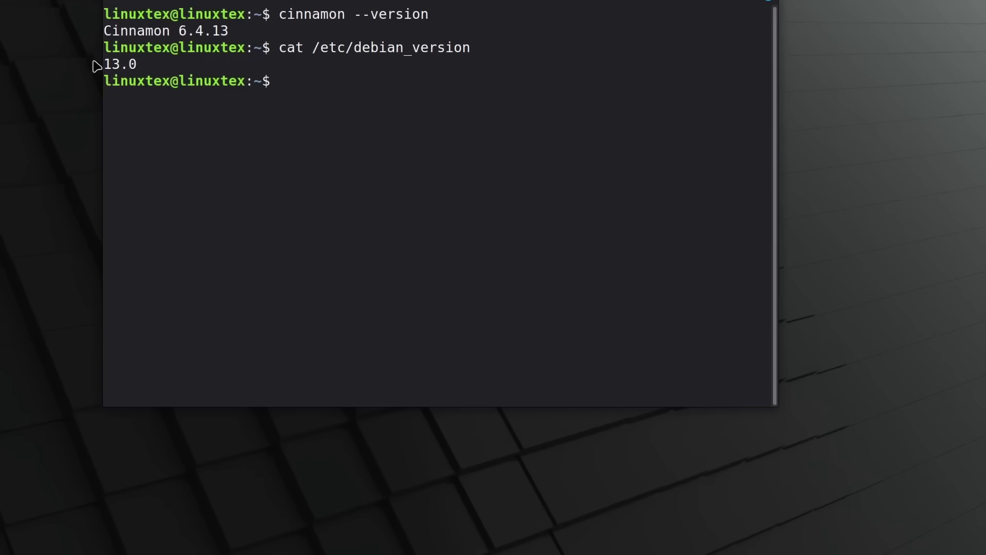
left_click_drag(109, 64, 234, 73)
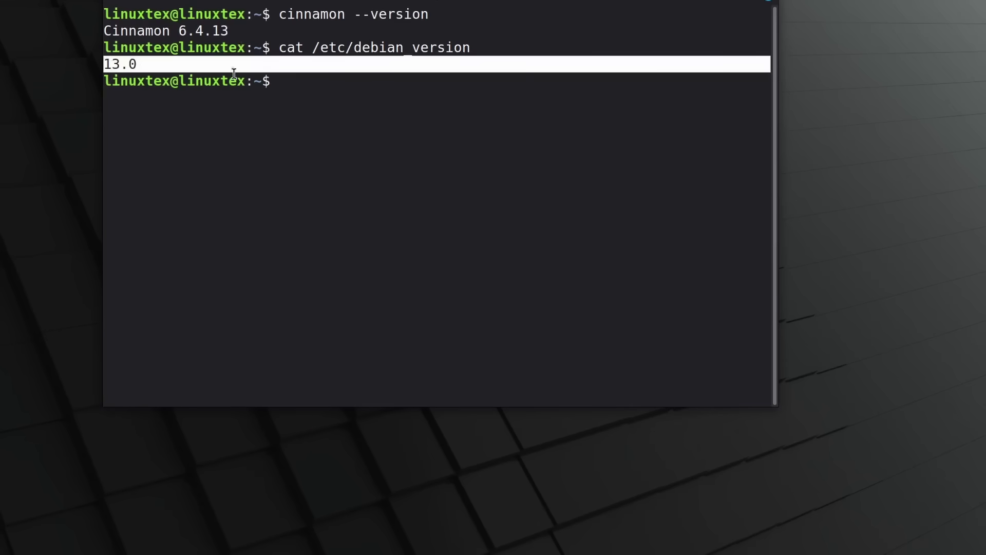
left_click(362, 124)
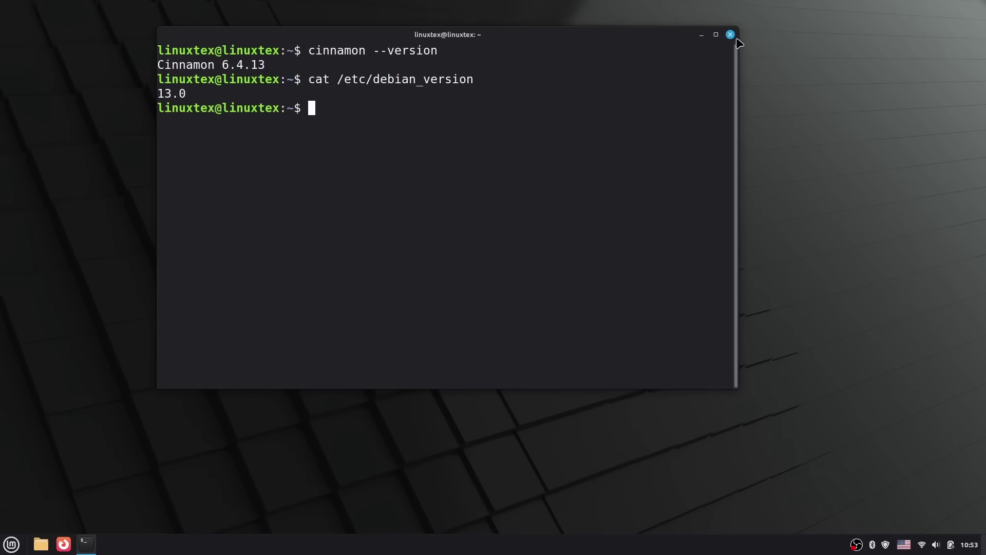
left_click(730, 34)
- In a fresh, enlarged terminal, run uname -r to show kernel 6.12.48+deb13-amd64
key("ctrl+alt+t")
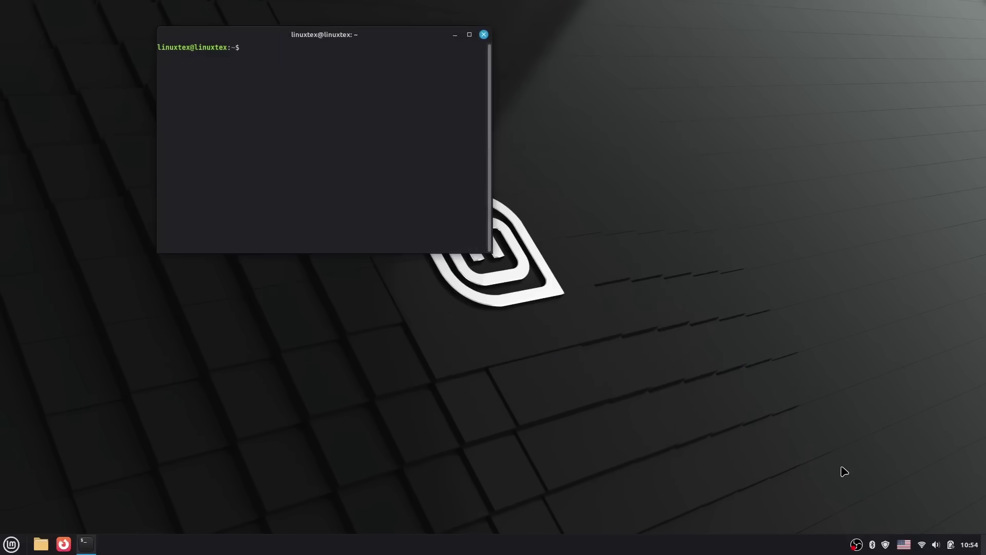
key("ctrl+plus")
key("ctrl+plus")
key("ctrl+plus")
type("uname ")
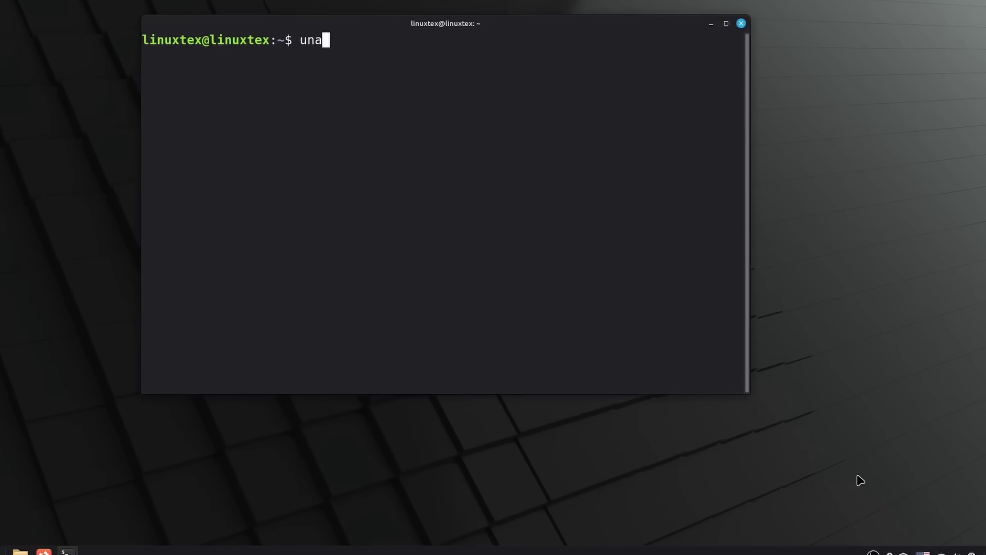
type("-r")
key("Return")
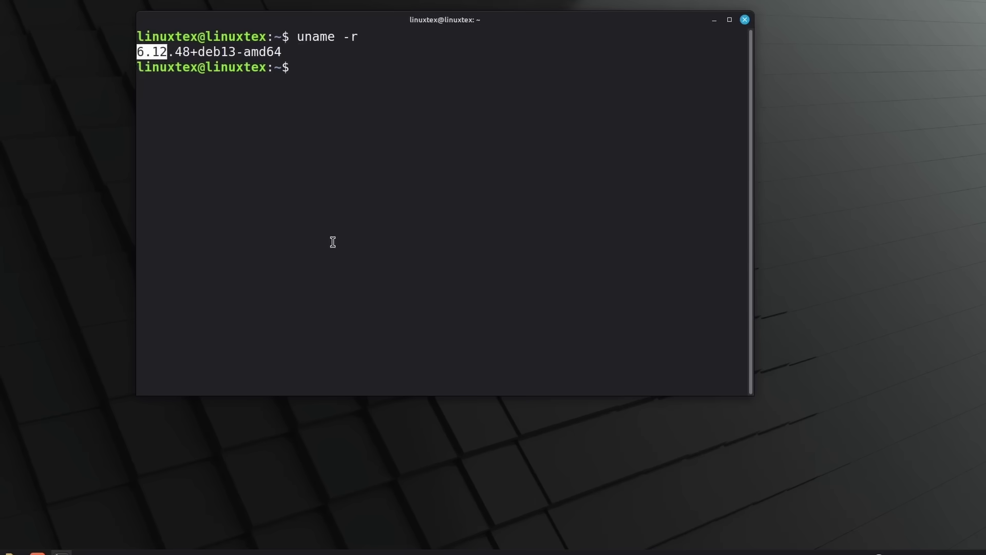
- Refresh Update Manager on LMDE 7 and view its Preferences on the Packages tab
key("ctrl+alt+Left")
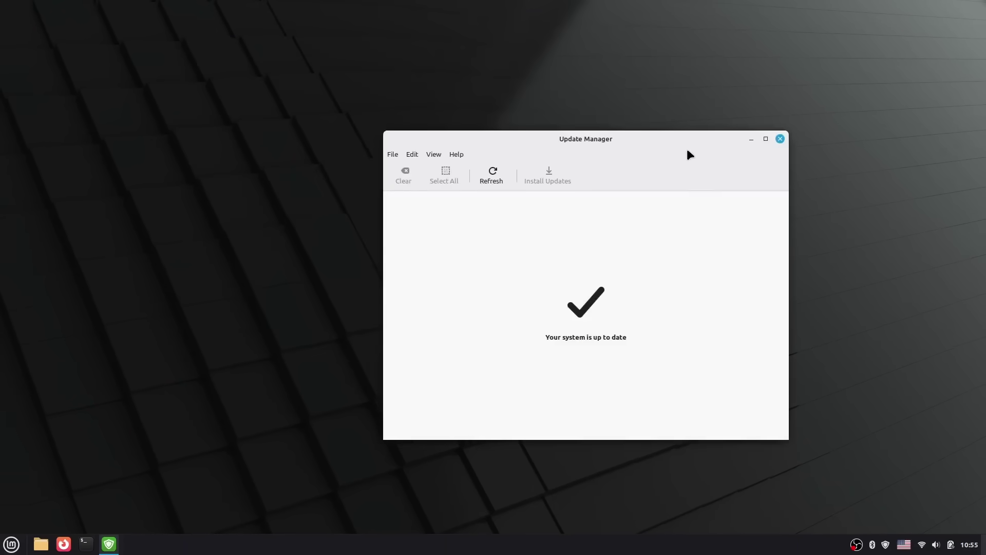
left_click(480, 177)
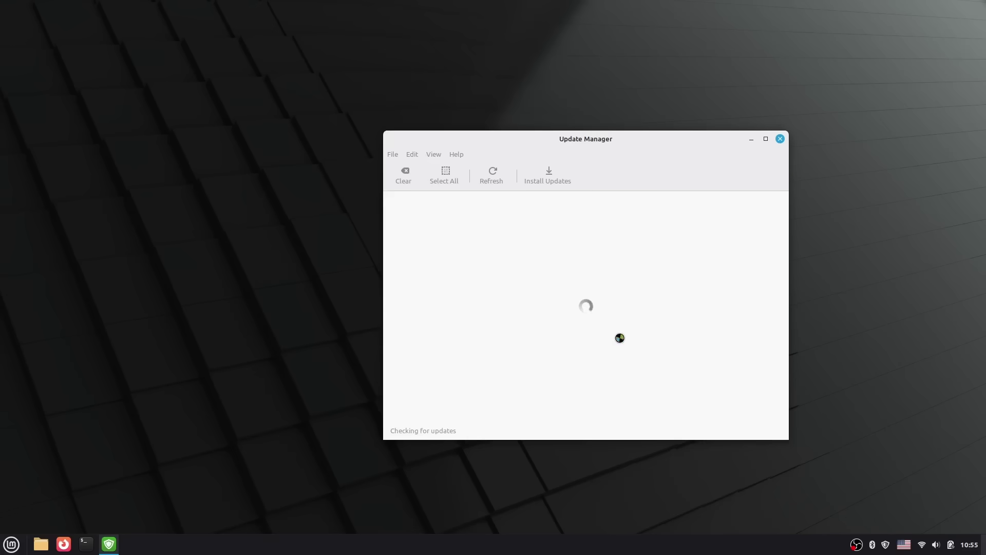
left_click(394, 155)
mouse_move(409, 155)
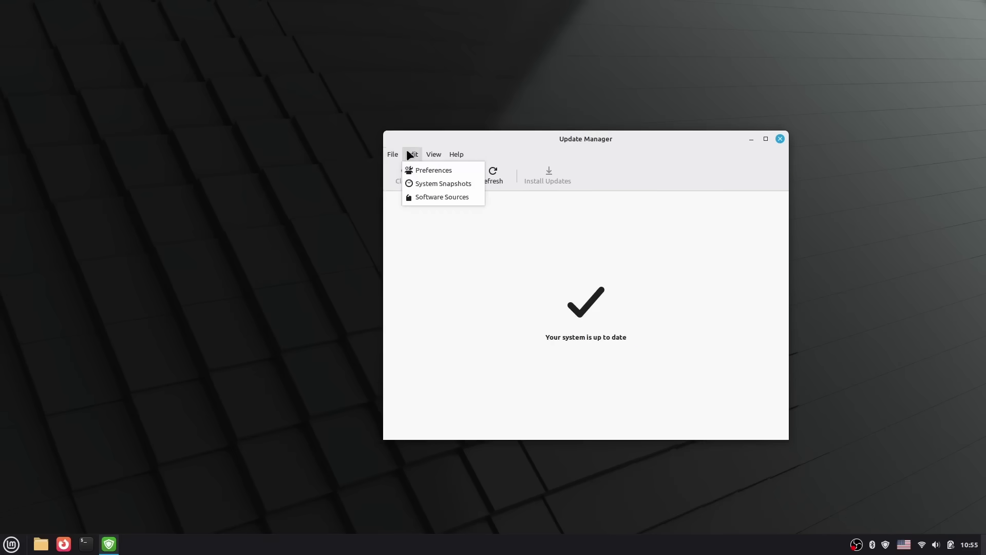
left_click(421, 171)
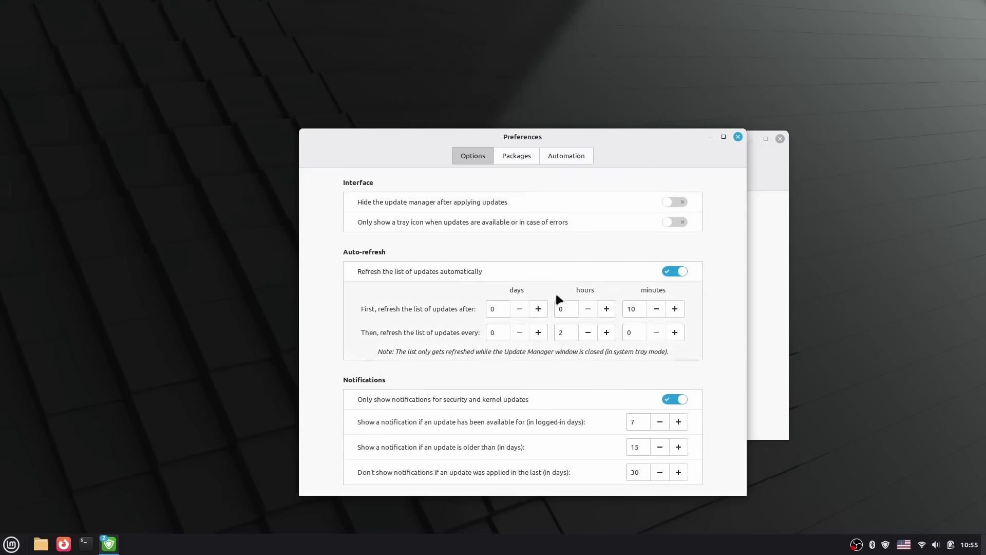
left_click(523, 151)
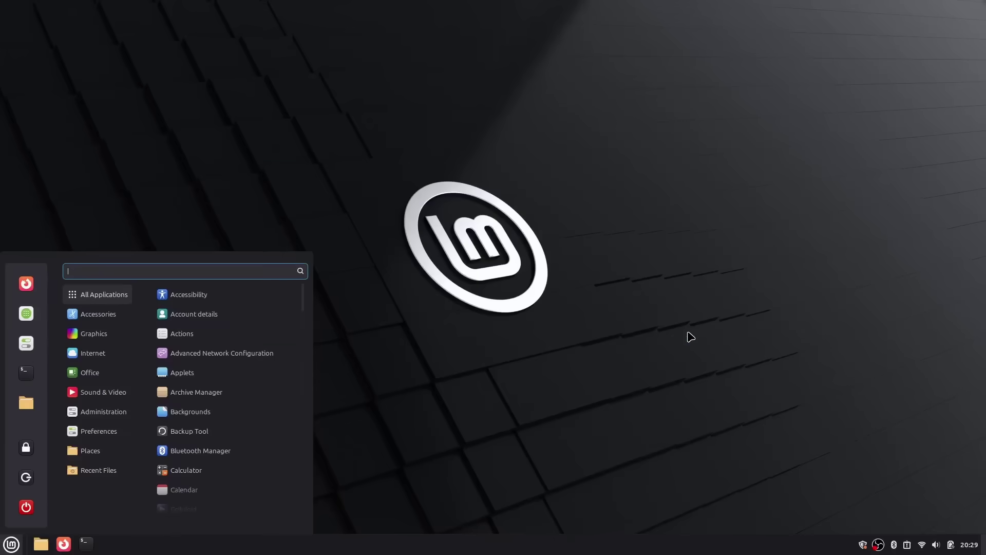
- Launch Update Manager on Linux Mint 22.2 and scroll its 41 pending updates
type("update")
key("Return")
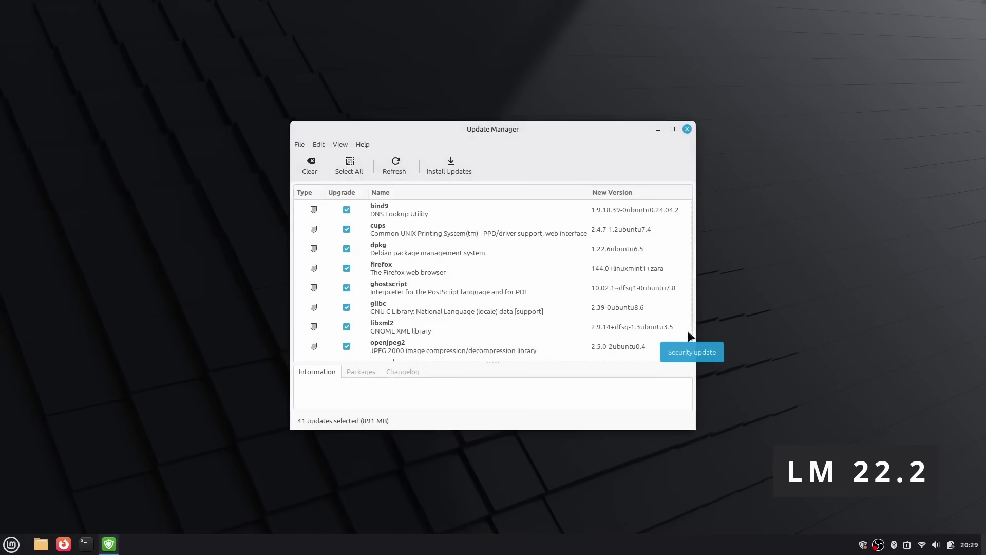
scroll(426, 288, "down", 10)
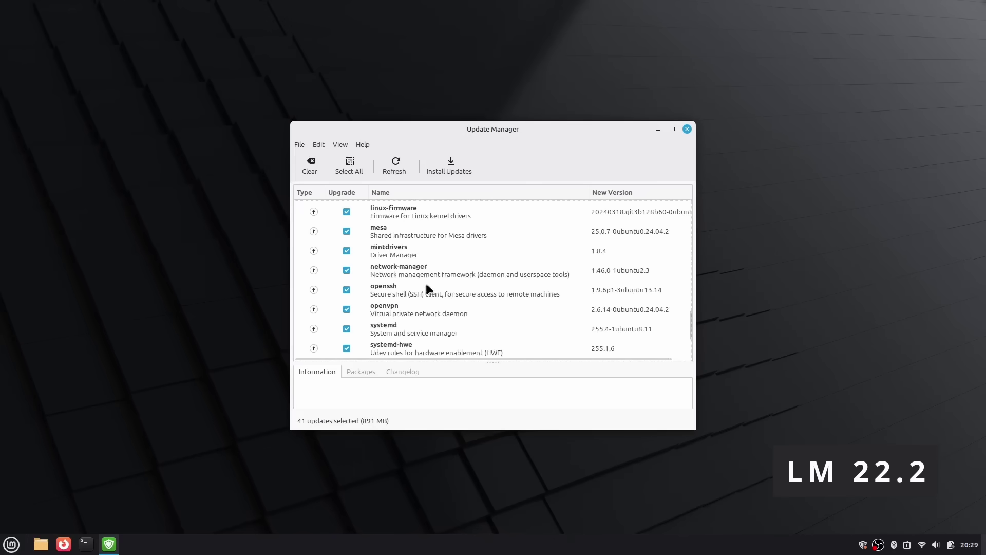
scroll(428, 289, "up", 10)
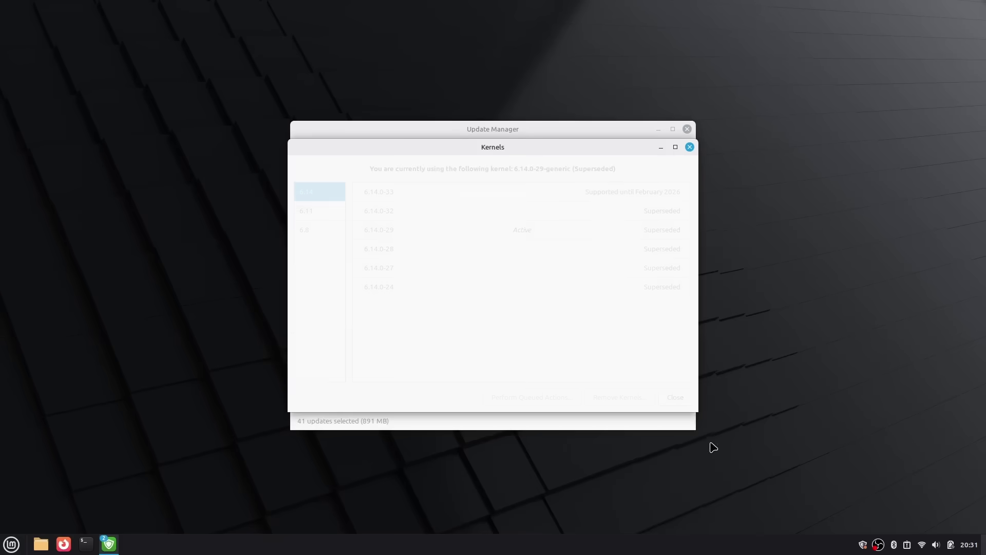
left_click_drag(722, 423, 864, 518)
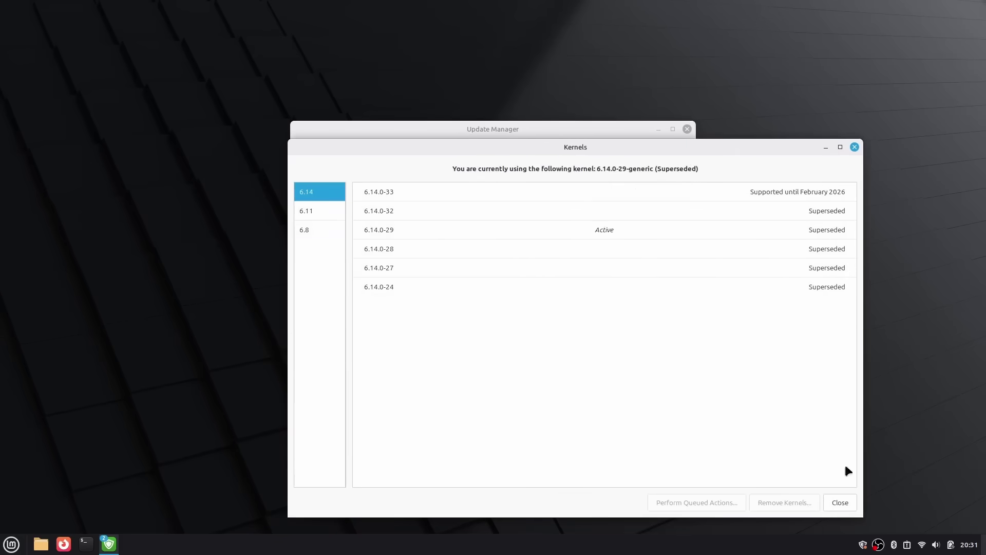
left_click(794, 192)
left_click(619, 287)
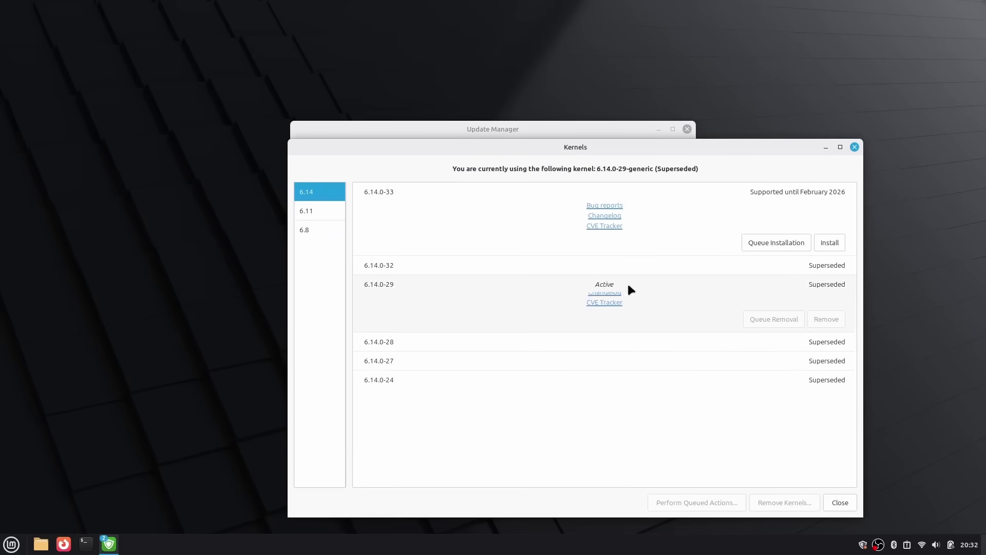
left_click(525, 291)
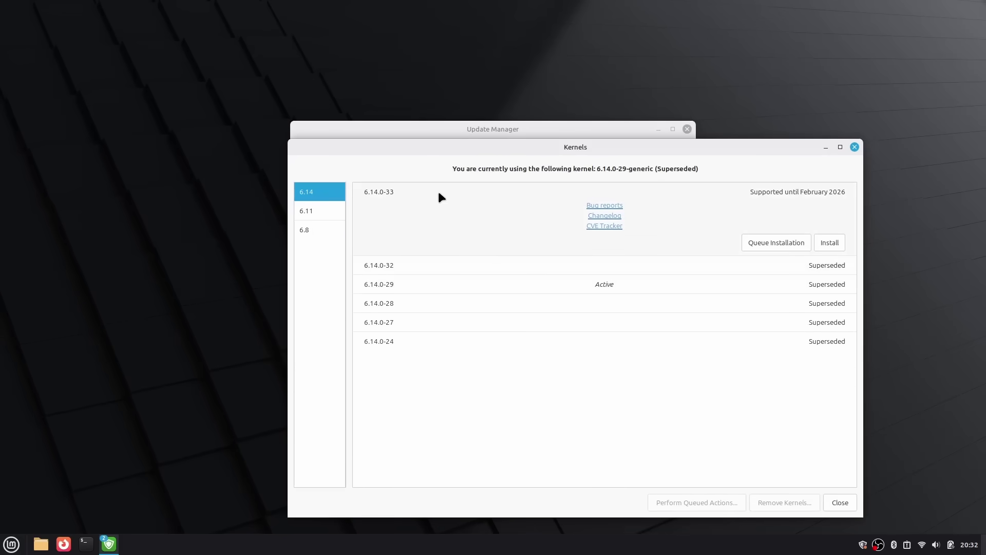
left_click(435, 191)
left_click(434, 190)
left_click(435, 191)
left_click(631, 229)
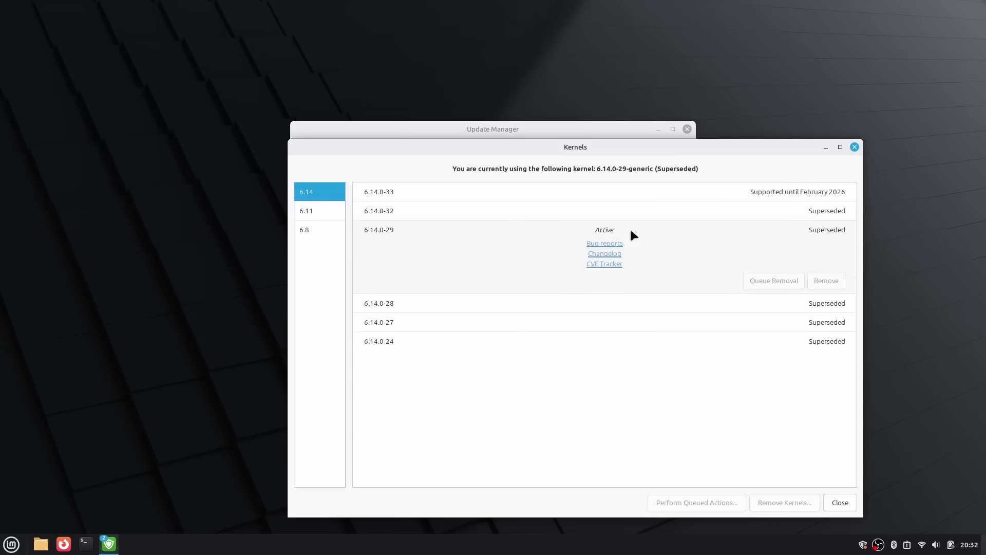
left_click(631, 229)
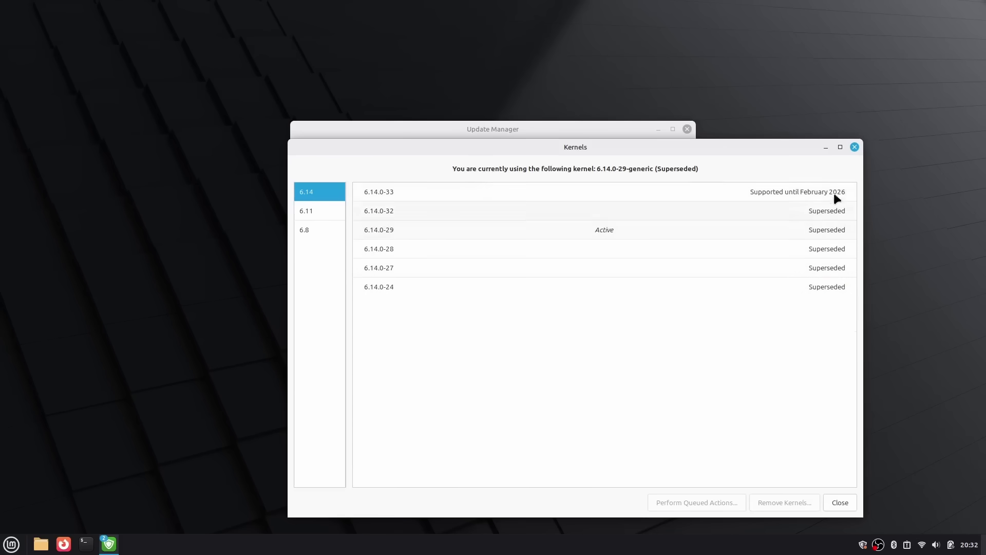
key("Escape")
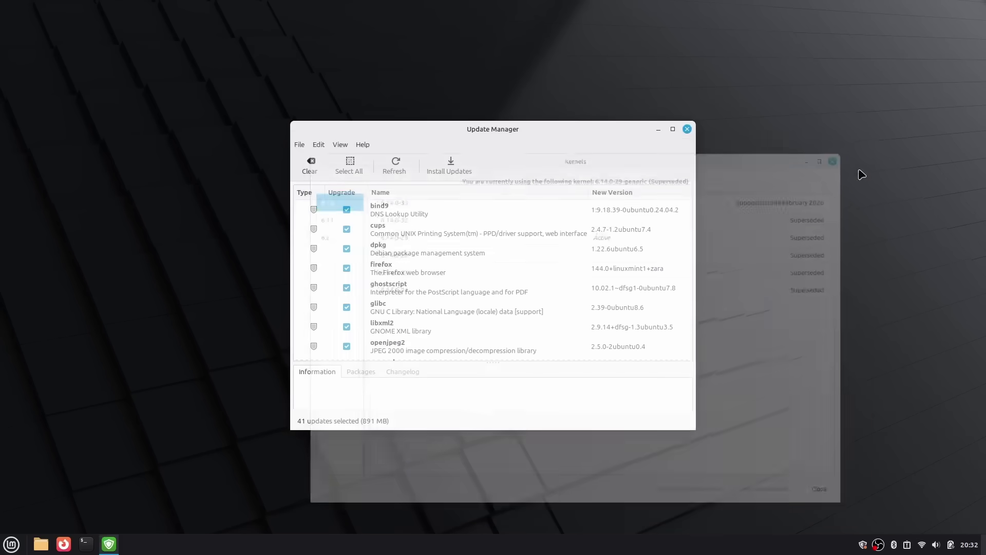
- Launch Driver Manager from a 'driver' menu search, then enlarge and centre its window
scroll(503, 294, "down", 3)
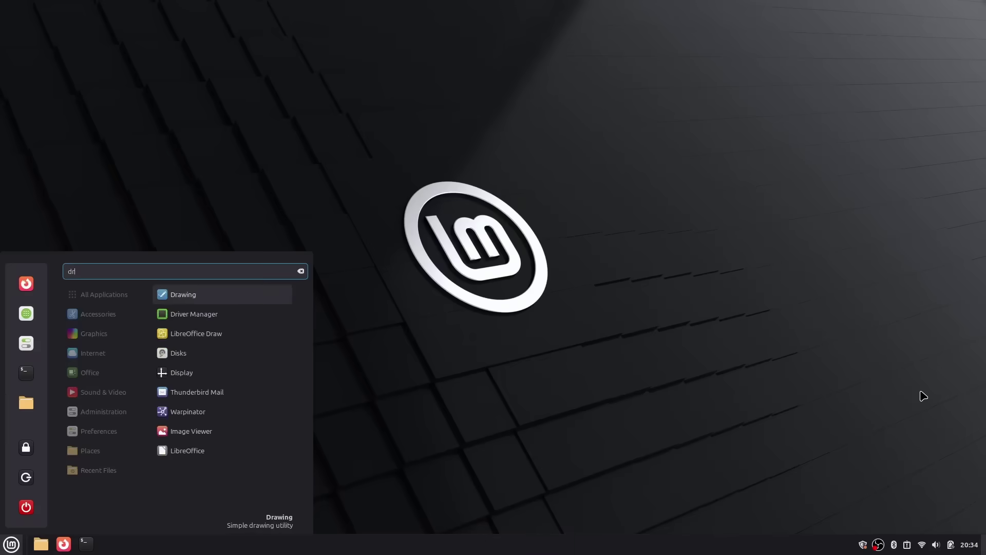
type("river")
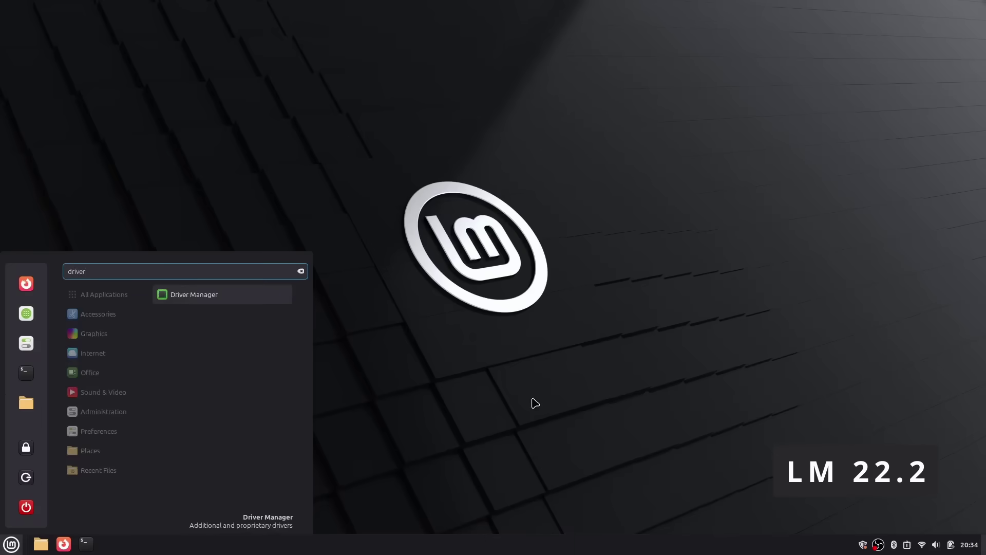
left_click(192, 296)
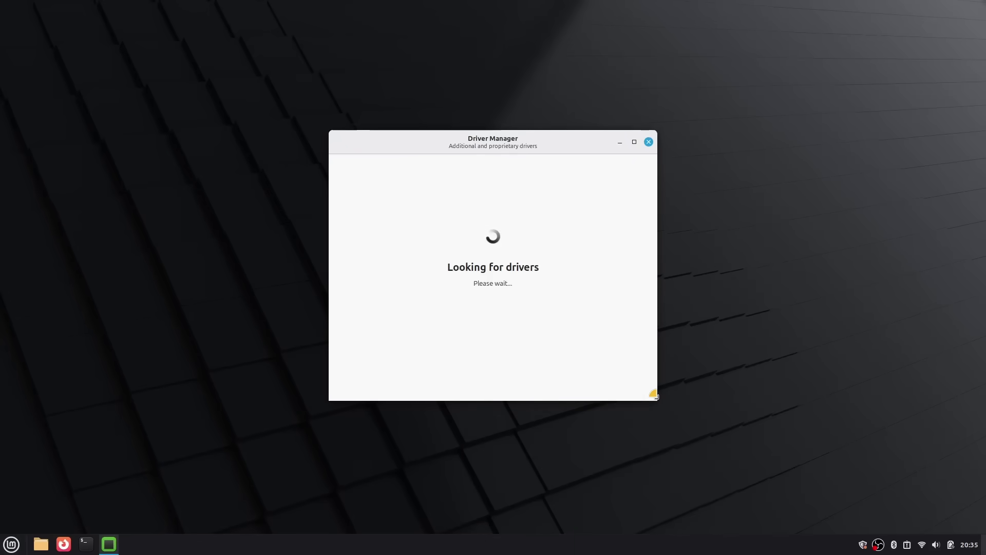
left_click_drag(656, 400, 847, 502)
left_click_drag(589, 145, 498, 95)
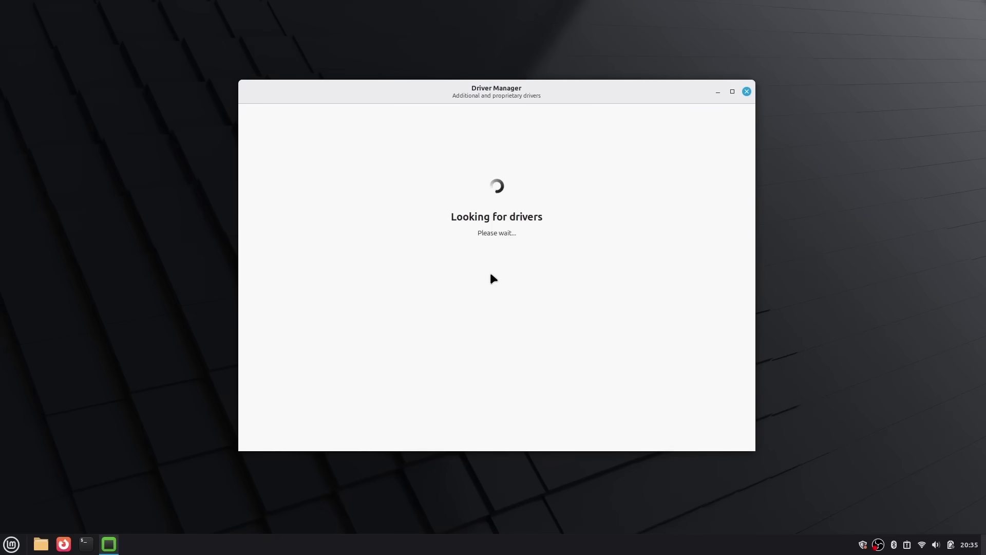
- Run apt search nvidia and highlight nvidia-driver-bin 550.163.01, 535.261.03 and nvidia-driver-bin
left_click(747, 91)
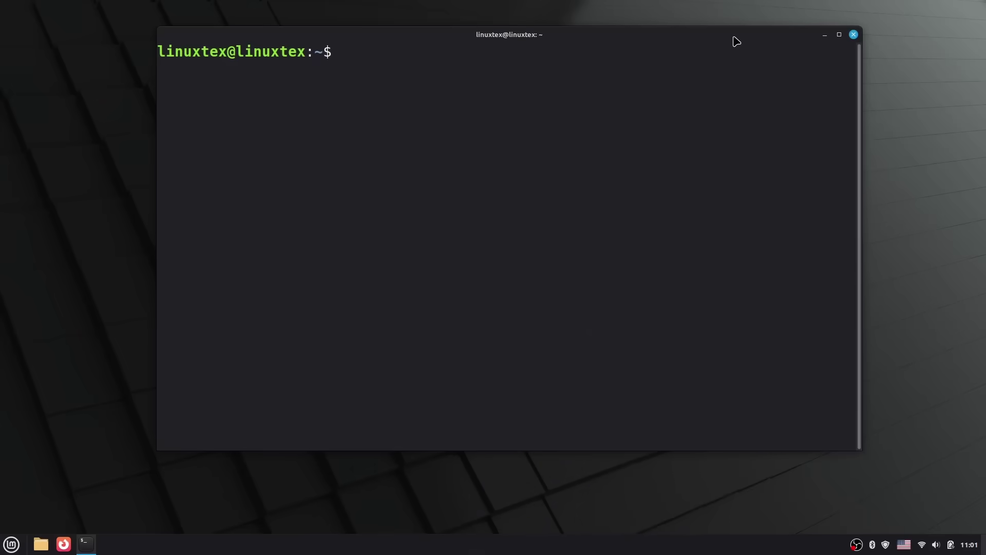
type("apt search nvidia")
key("Return")
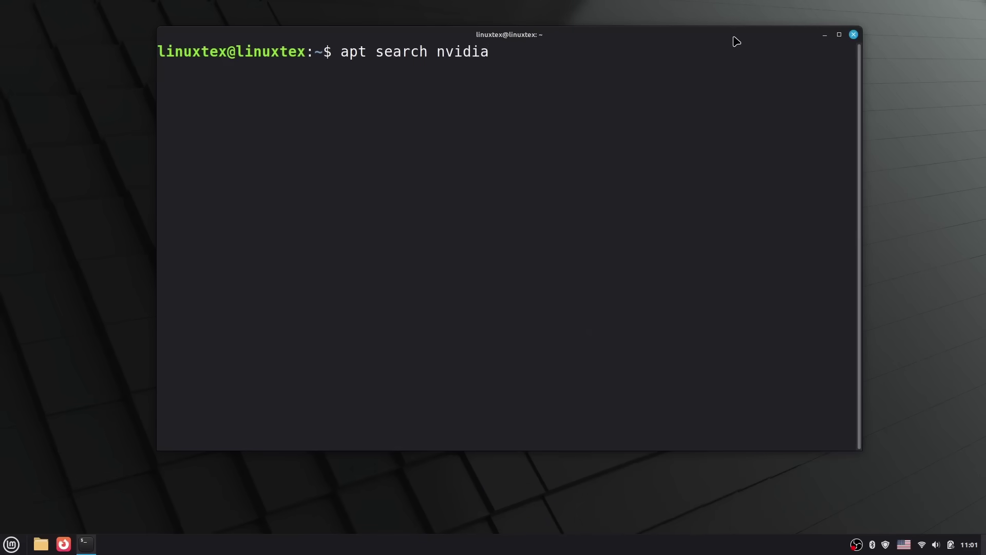
scroll(346, 245, "up", 8)
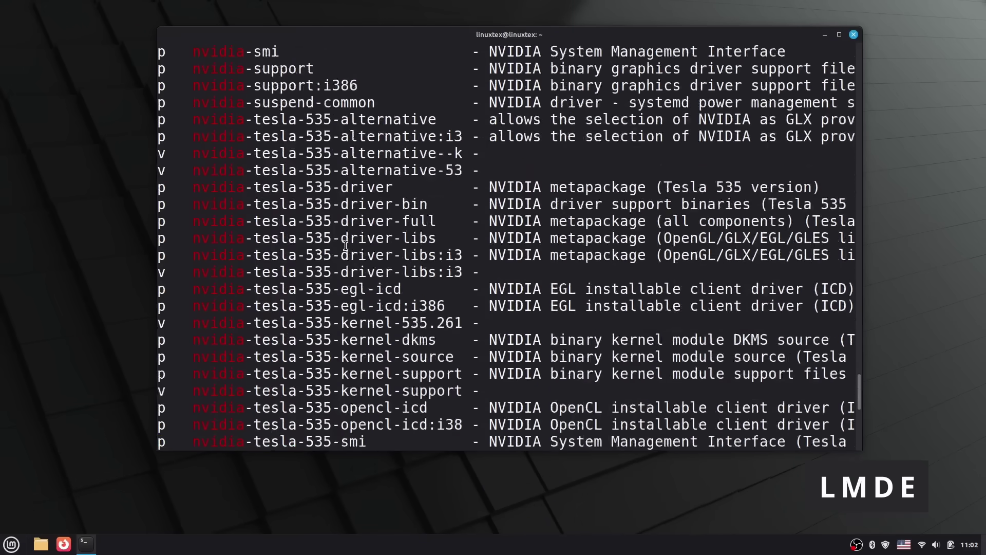
scroll(346, 246, "up", 4)
scroll(359, 311, "up", 14)
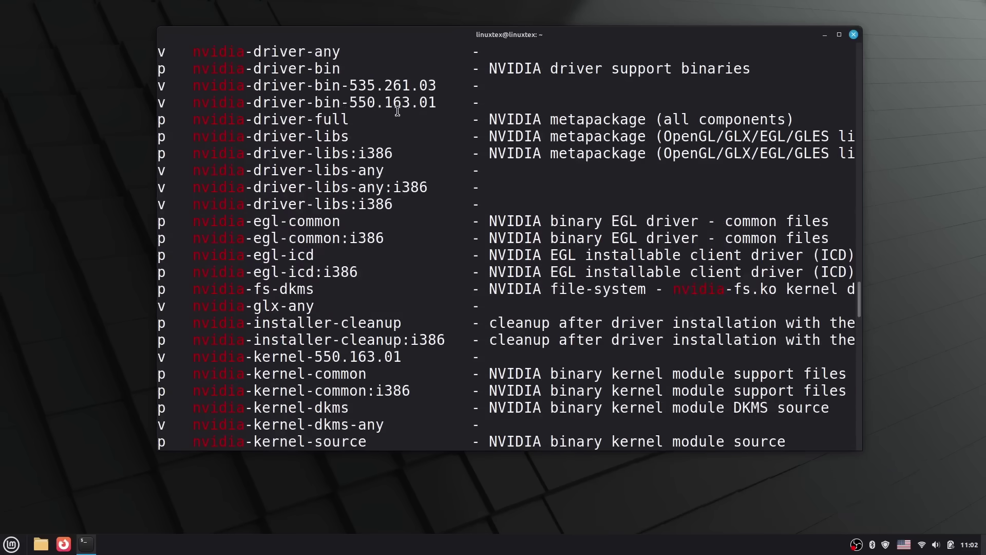
triple_click(389, 103)
triple_click(389, 86)
scroll(389, 96, "up", 3)
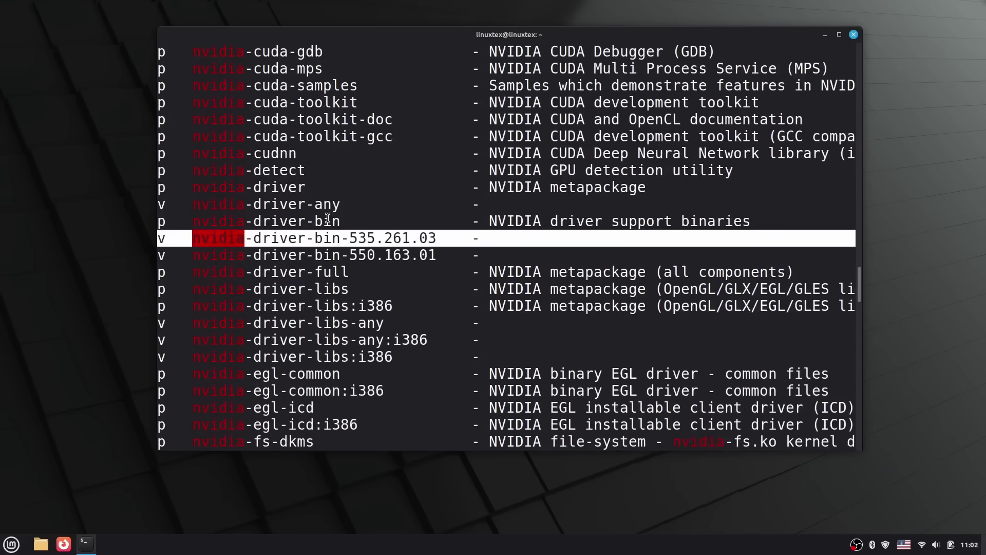
triple_click(327, 221)
- Highlight the nvidia-open-kernel 550/dkms, nvidia-tesla-535-driver-full and xserver-xorg-video-nvidia packages
scroll(478, 234, "up", 6)
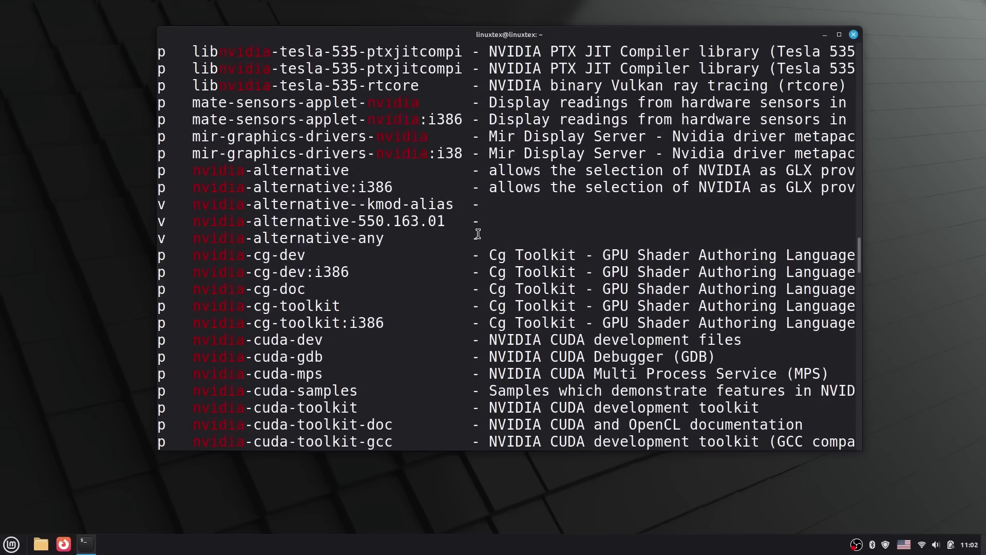
scroll(567, 306, "down", 4)
scroll(615, 209, "down", 7)
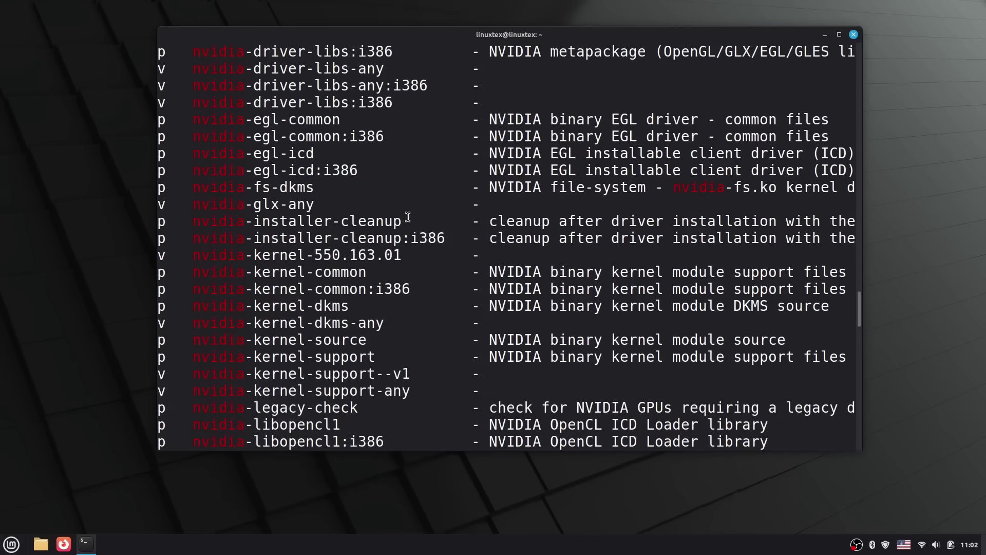
scroll(349, 269, "down", 5)
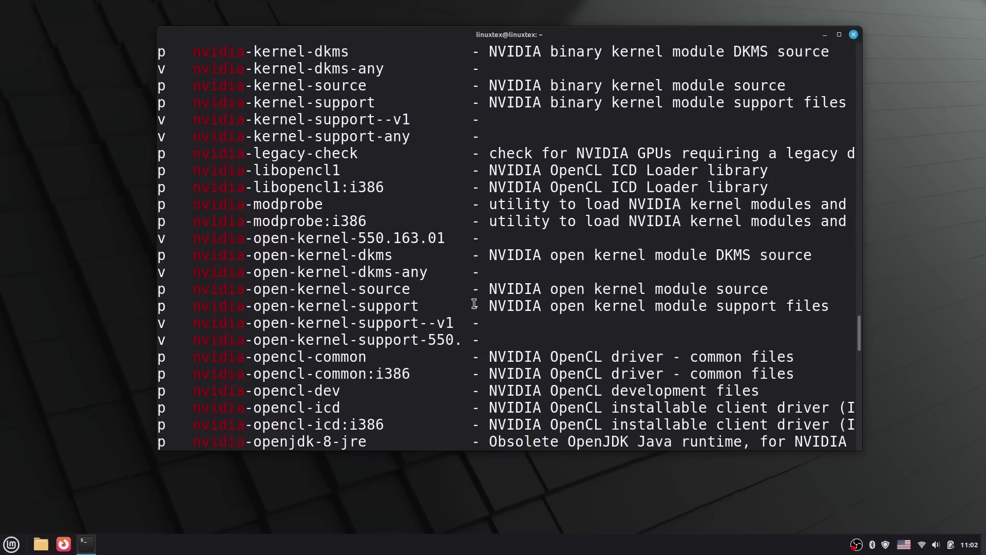
triple_click(416, 238)
triple_click(389, 254)
scroll(475, 318, "down", 7)
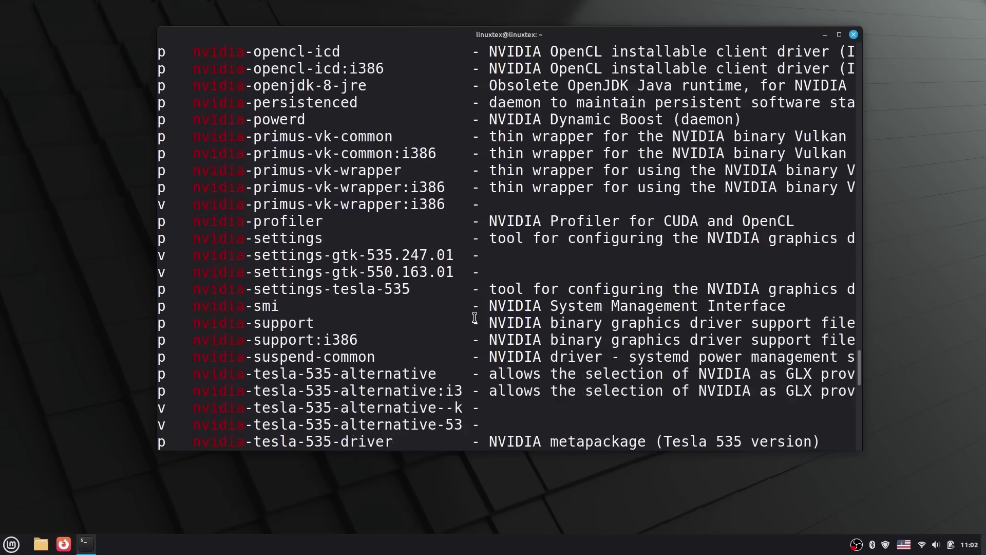
scroll(598, 308, "down", 7)
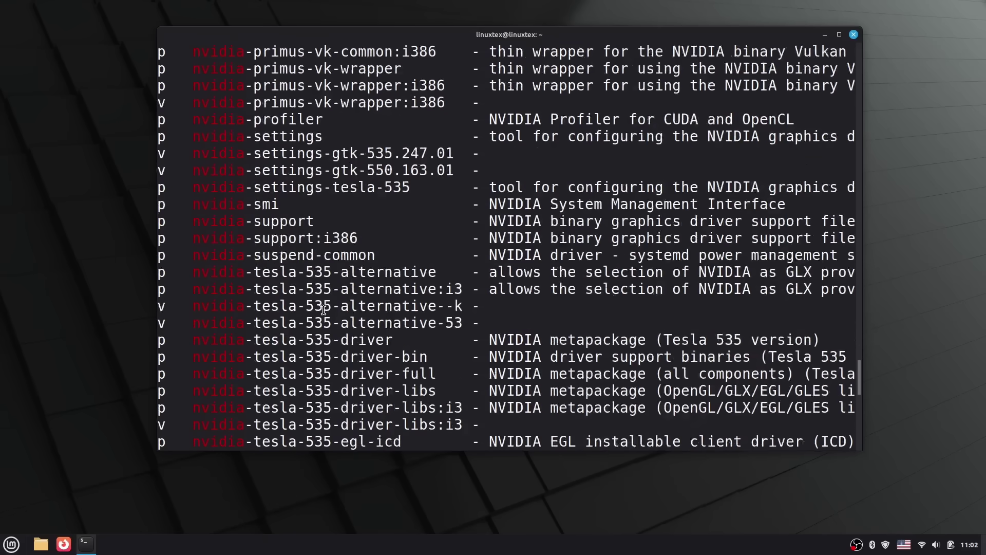
scroll(454, 255, "up", 3)
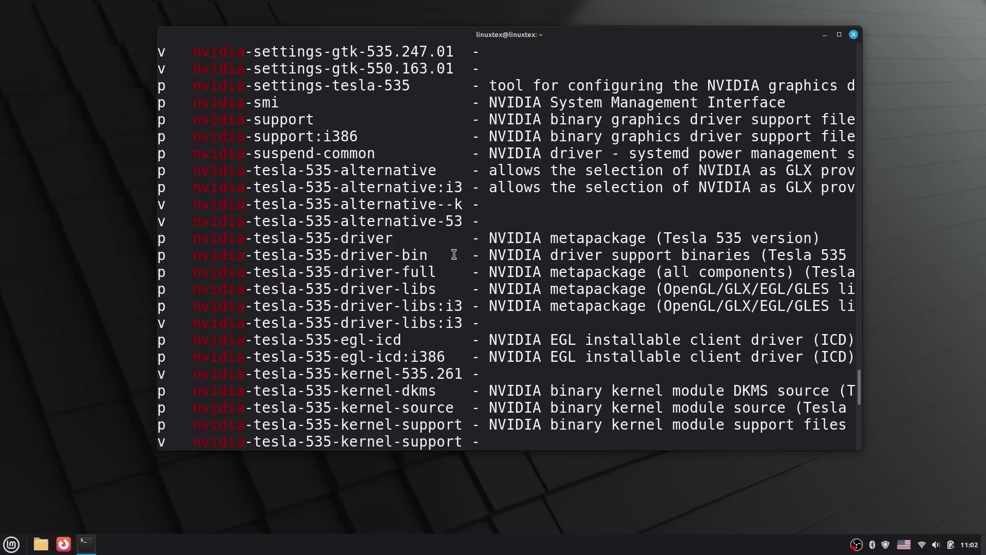
triple_click(419, 272)
scroll(371, 338, "down", 9)
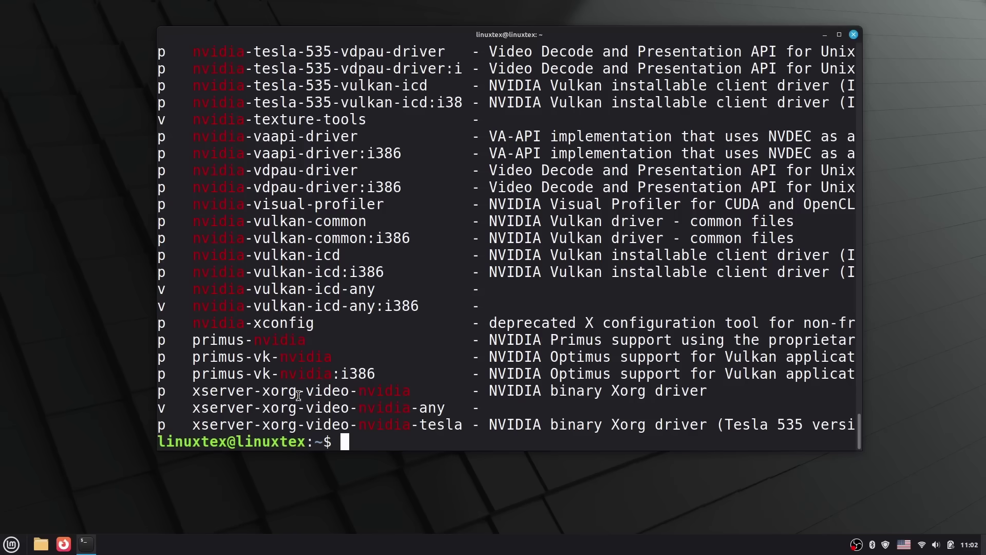
triple_click(409, 392)
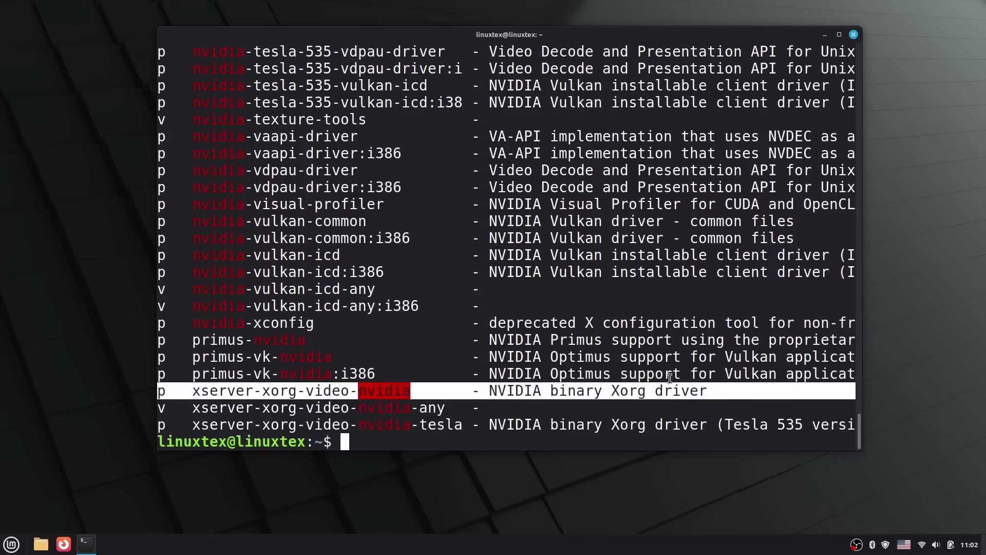
double_click(374, 408)
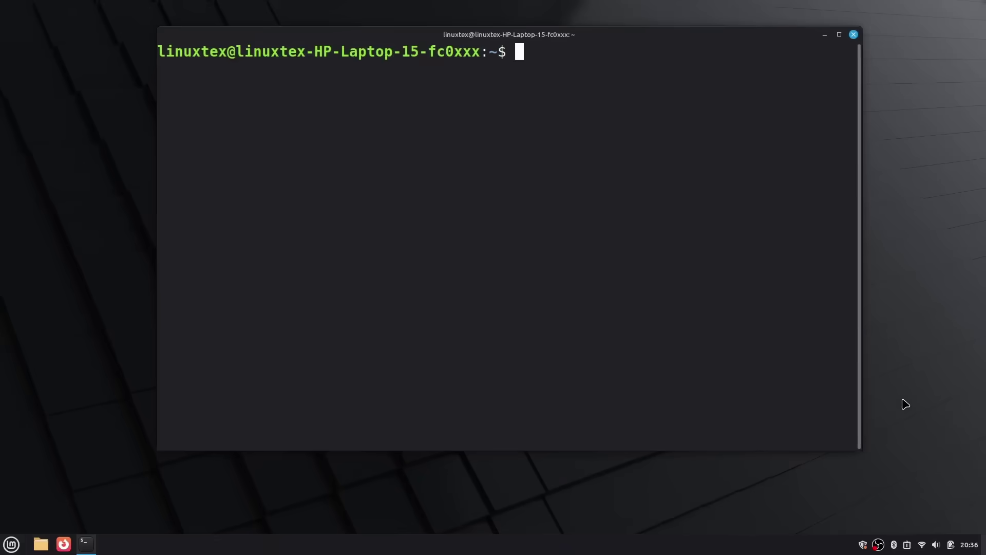
- Rerun the lspci query, highlight the Realtek network and AMD Barcelo VGA lines, and widen the terminal
type("lspci")
key("Up")
key("Up")
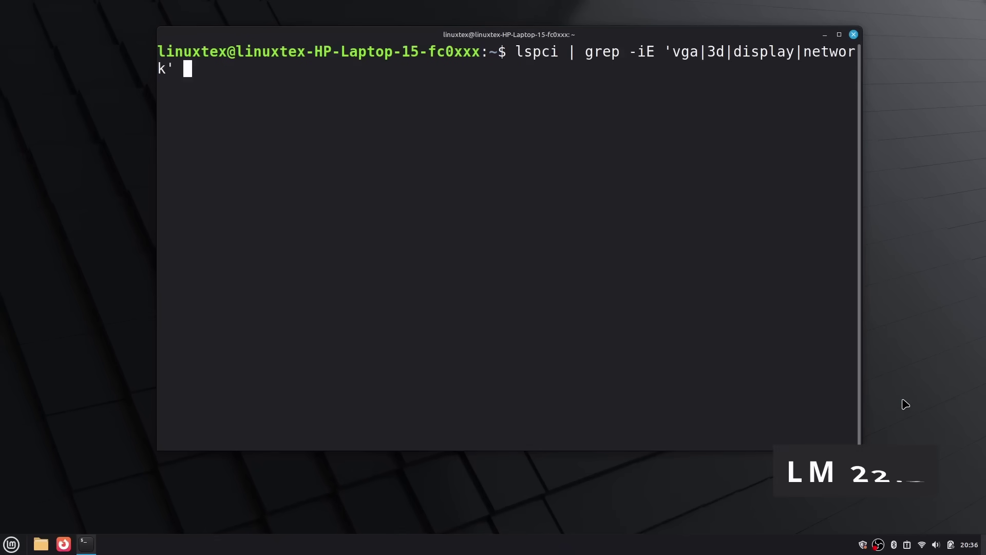
key("Return")
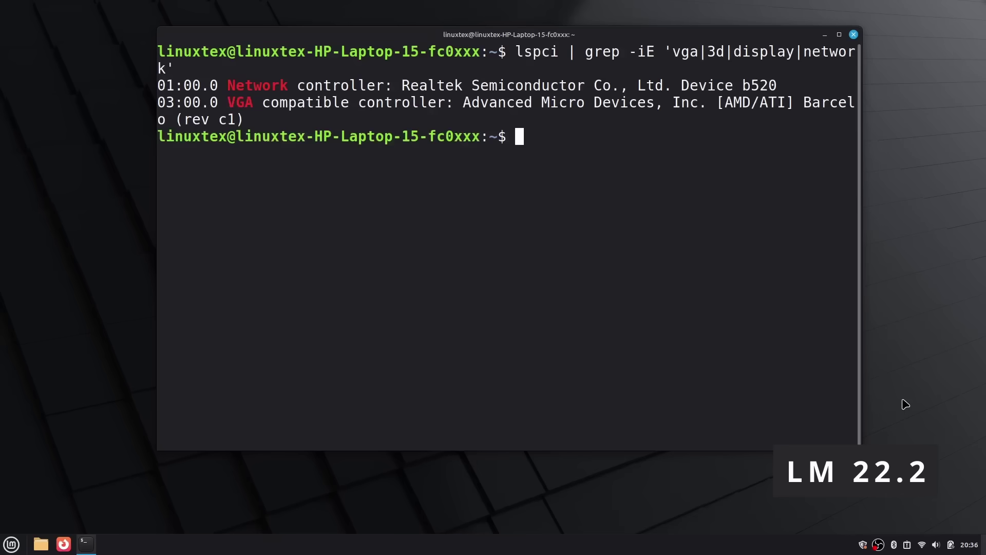
triple_click(272, 88)
left_click(271, 87)
triple_click(236, 107)
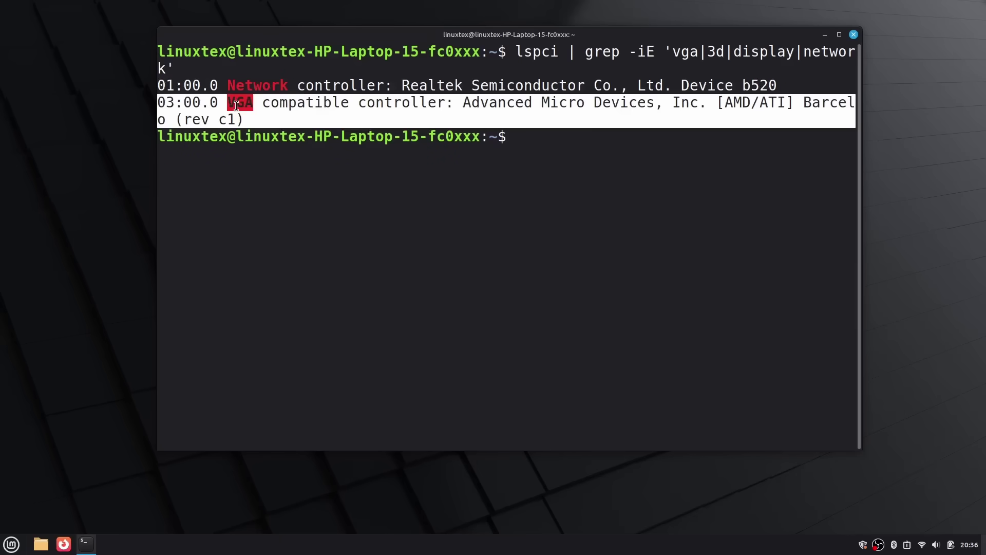
left_click(377, 114)
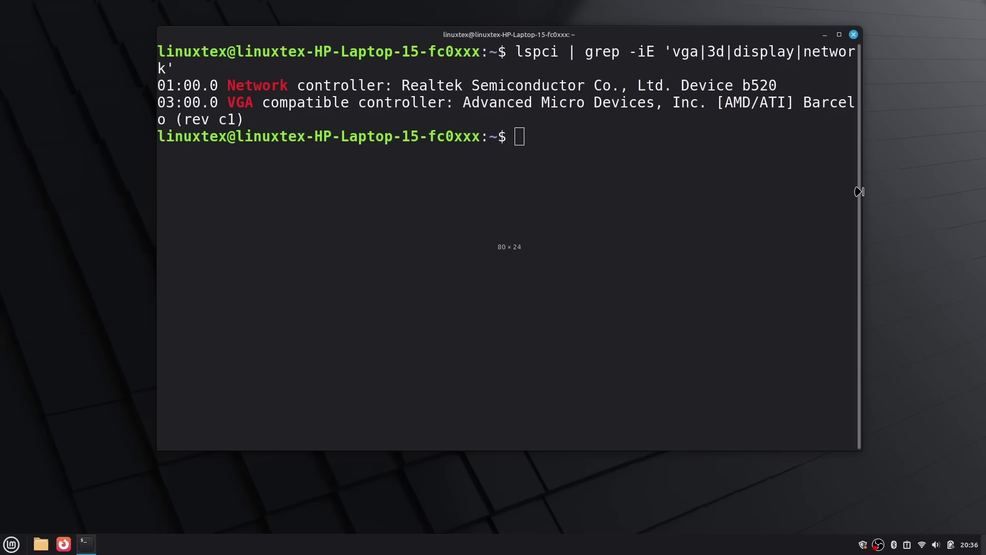
left_click_drag(862, 190, 982, 210)
left_click_drag(926, 87, 778, 87)
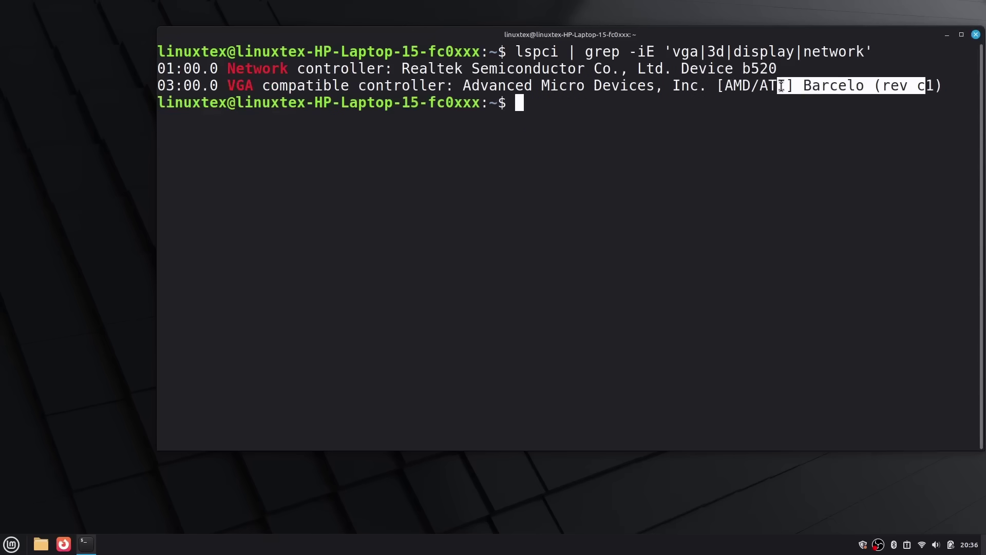
left_click(676, 87)
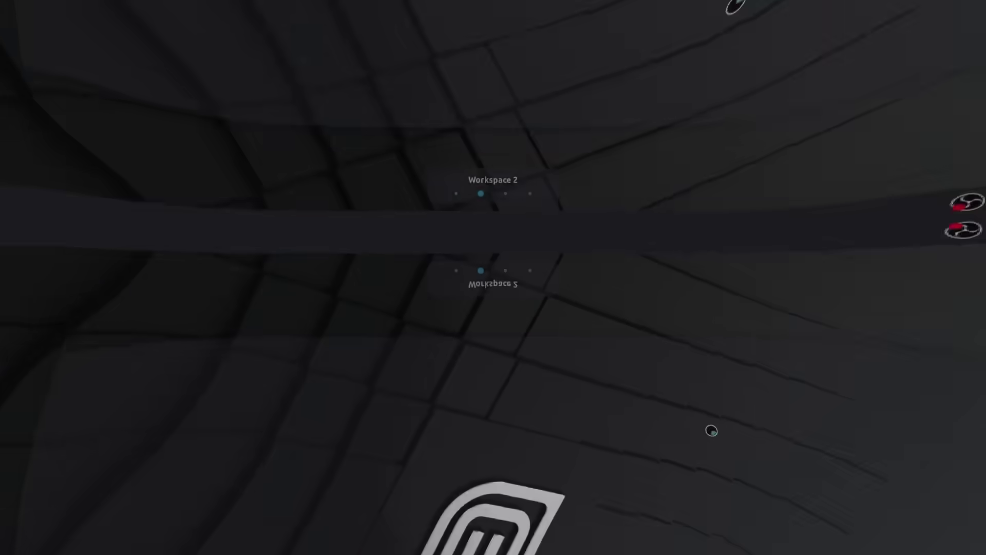
- In a new terminal with adjusted font size, run the lspci controller query and widen the window
key("ctrl+alt+t")
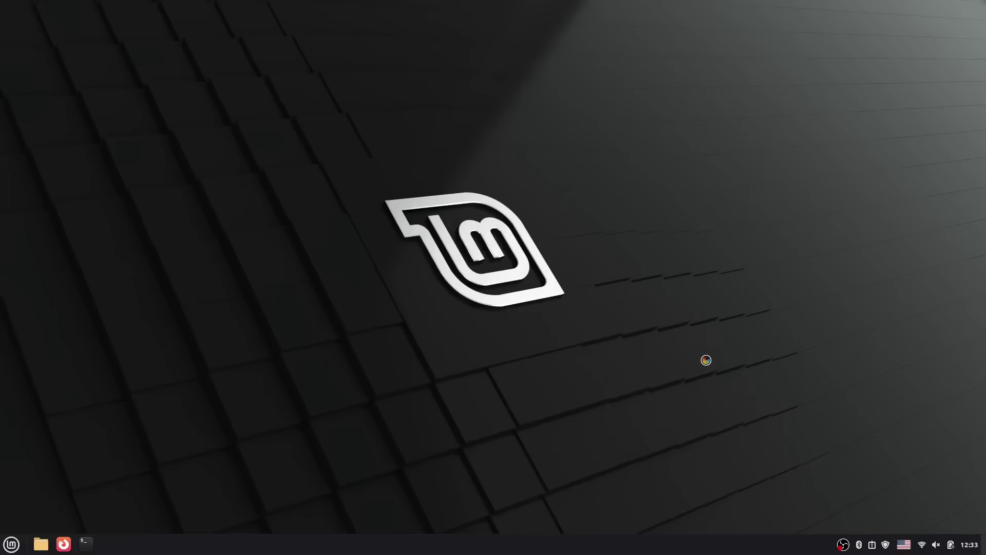
key("ctrl+plus")
key("ctrl+plus")
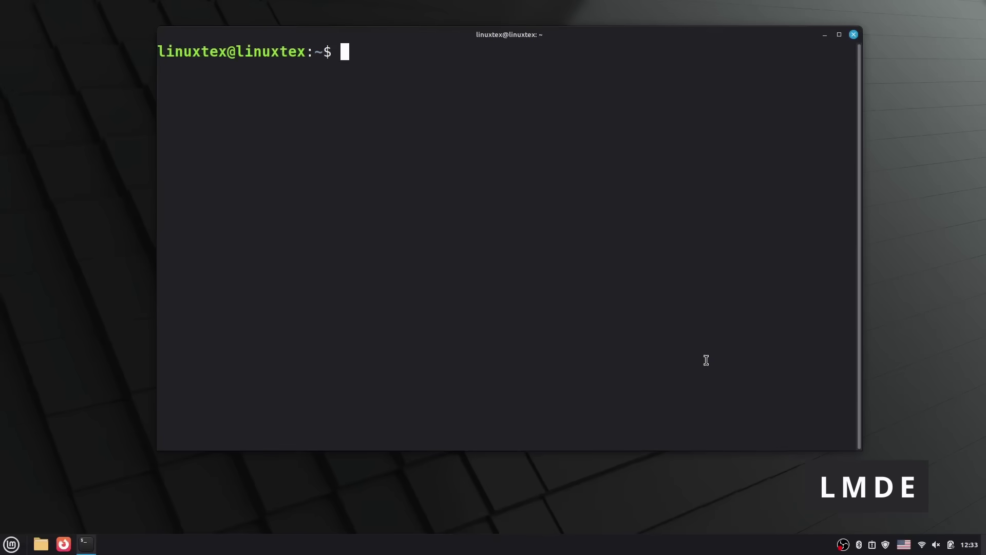
key("ctrl+plus")
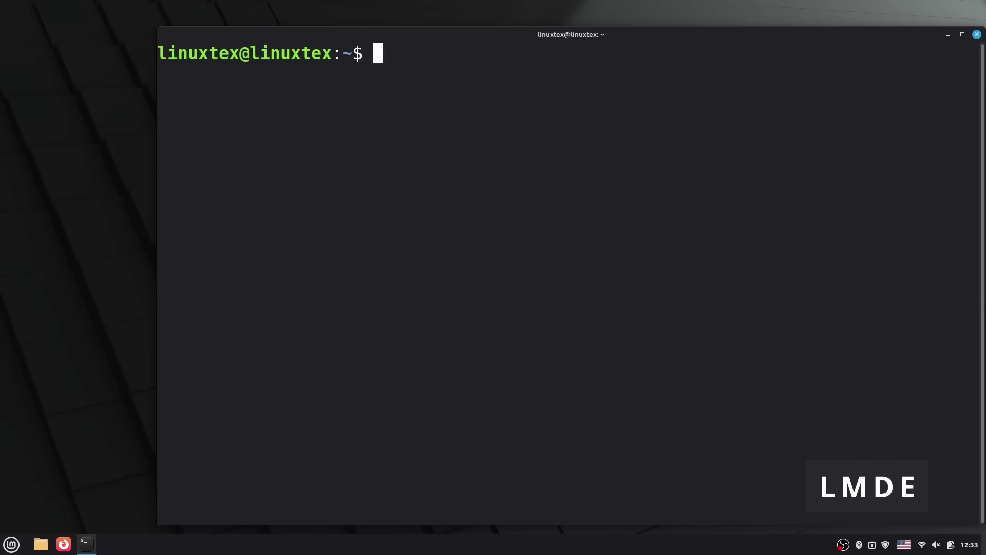
key("ctrl+minus")
type("lspci | grep -iE 'vga|3d|display|network'")
key("Return")
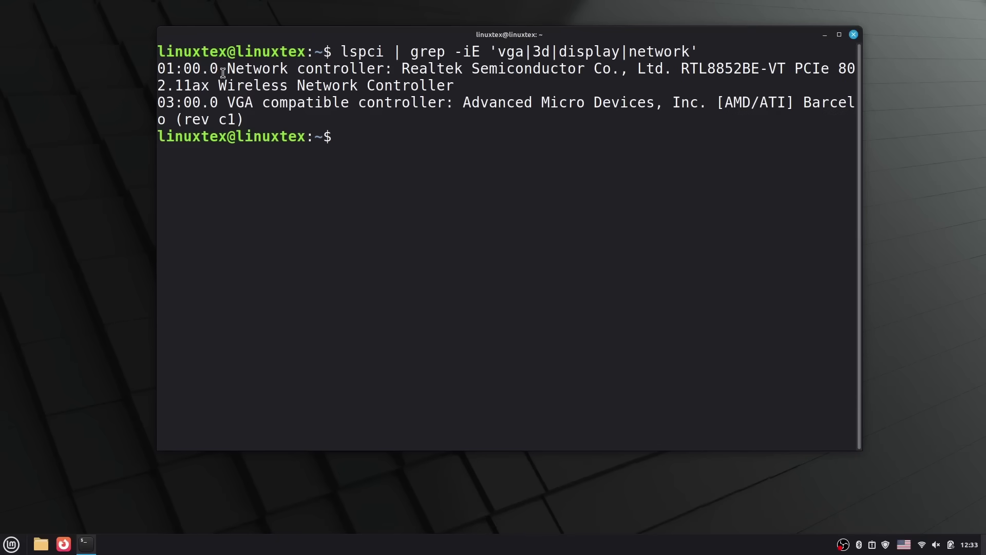
left_click_drag(223, 72, 389, 69)
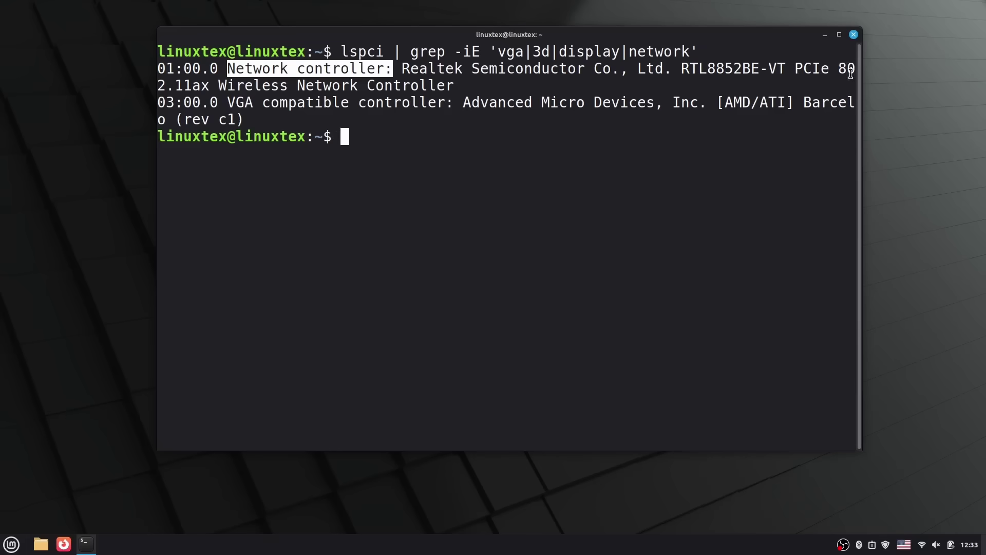
left_click_drag(864, 95, 971, 117)
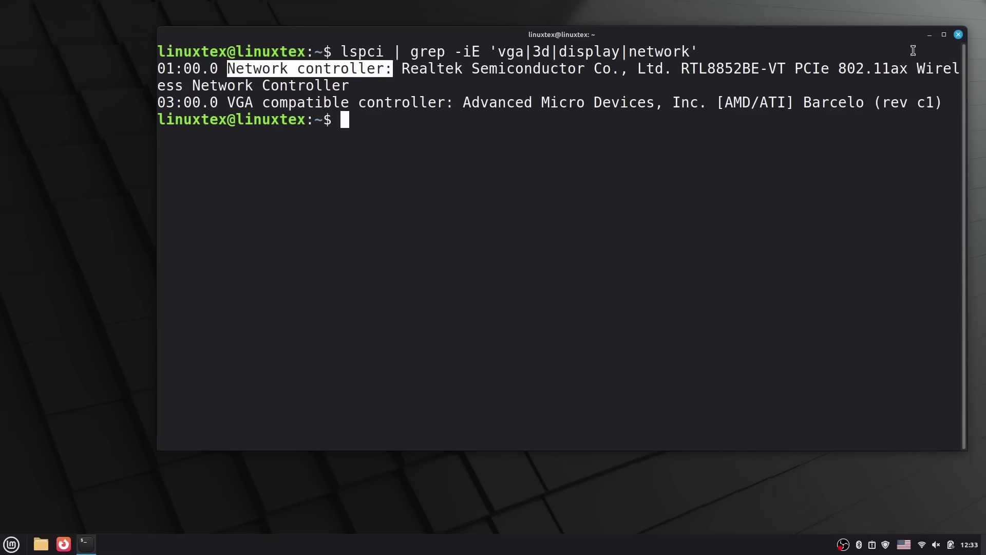
- Highlight the network controller, RTL8852BE-VT wireless chip and AMD Barcelo VGA lines
triple_click(307, 88)
left_click(432, 165)
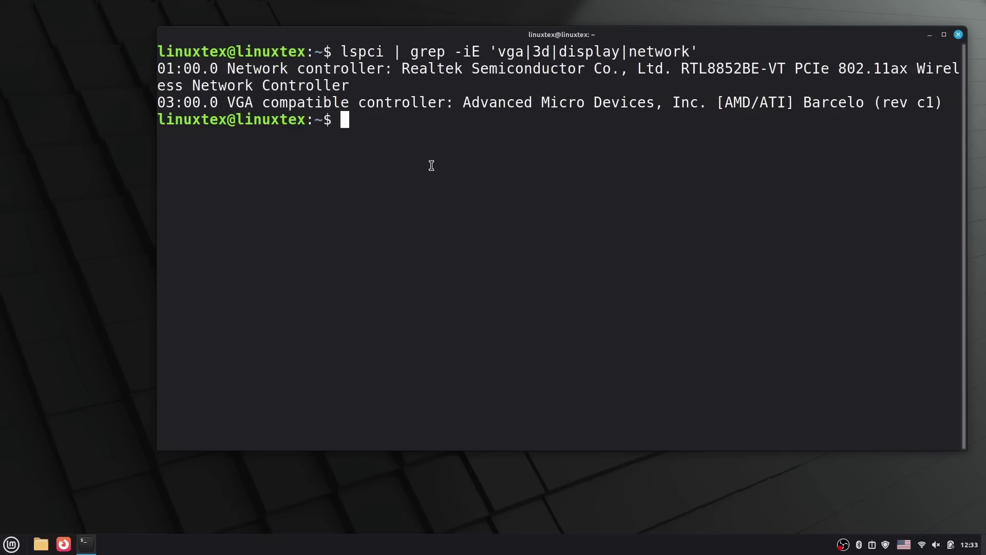
triple_click(391, 105)
left_click(876, 109)
left_click_drag(685, 68, 786, 68)
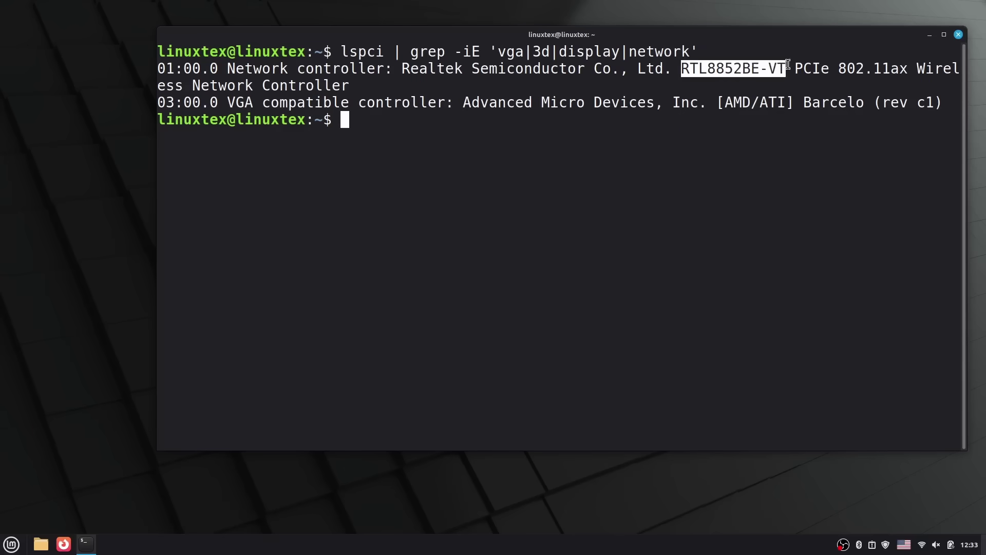
triple_click(714, 105)
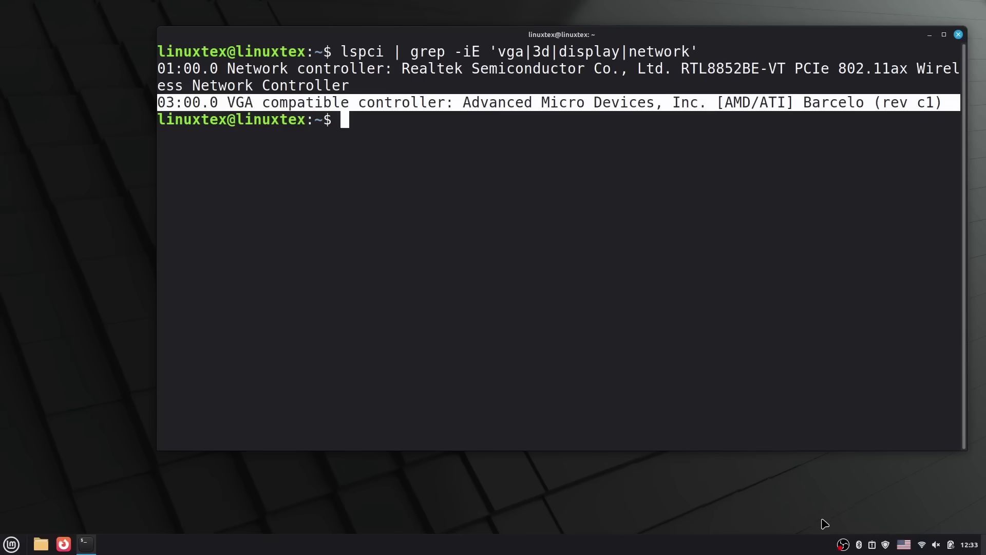
- Check the available wireless networks in the network tray applet
left_click(922, 544)
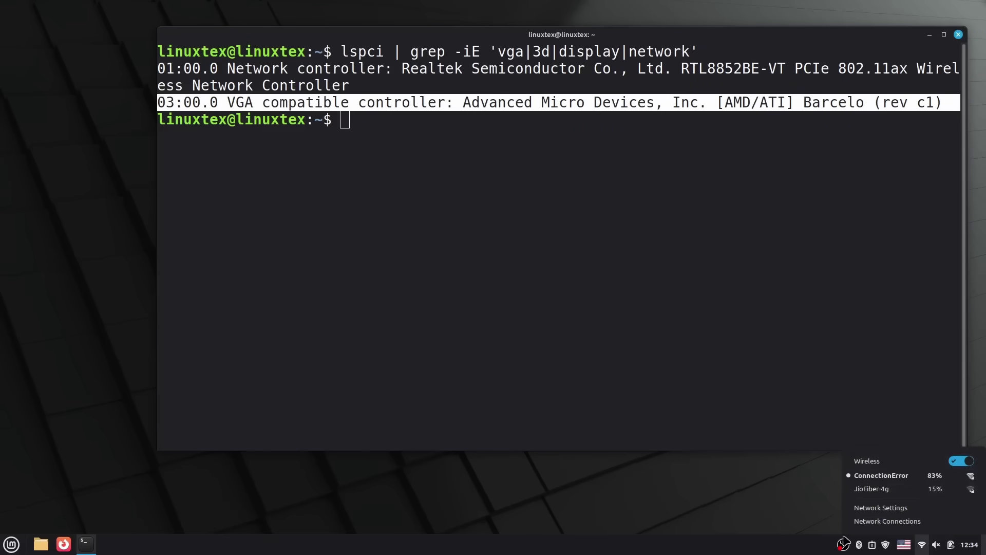
left_click(638, 376)
left_click(662, 304)
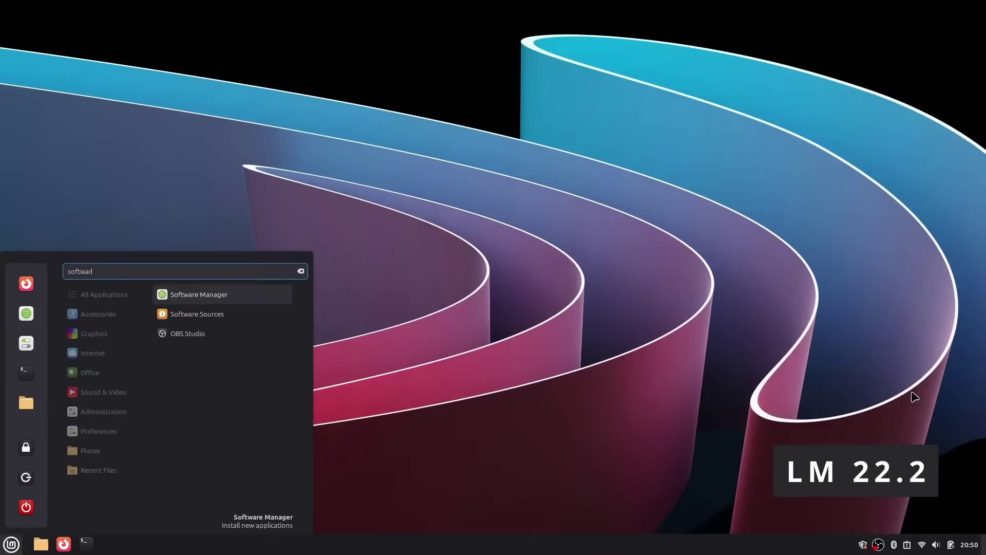
- Launch Software Sources from the 'software' menu search results
key("Down")
key("Return")
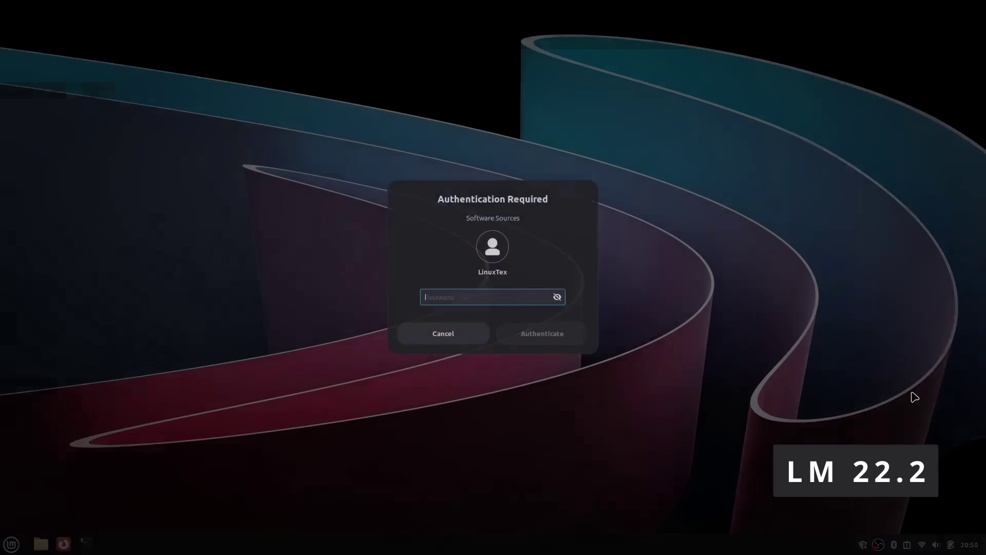
- Authenticate with the account password and add ppa:obsproject/obs-studio under PPAs
type("password")
key("Return")
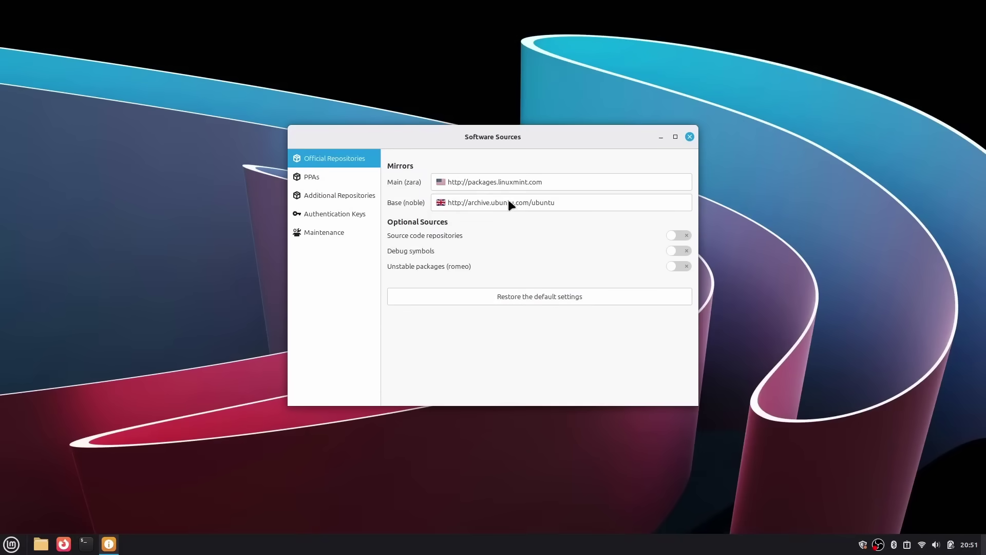
left_click(378, 180)
left_click(501, 382)
type("ppa:")
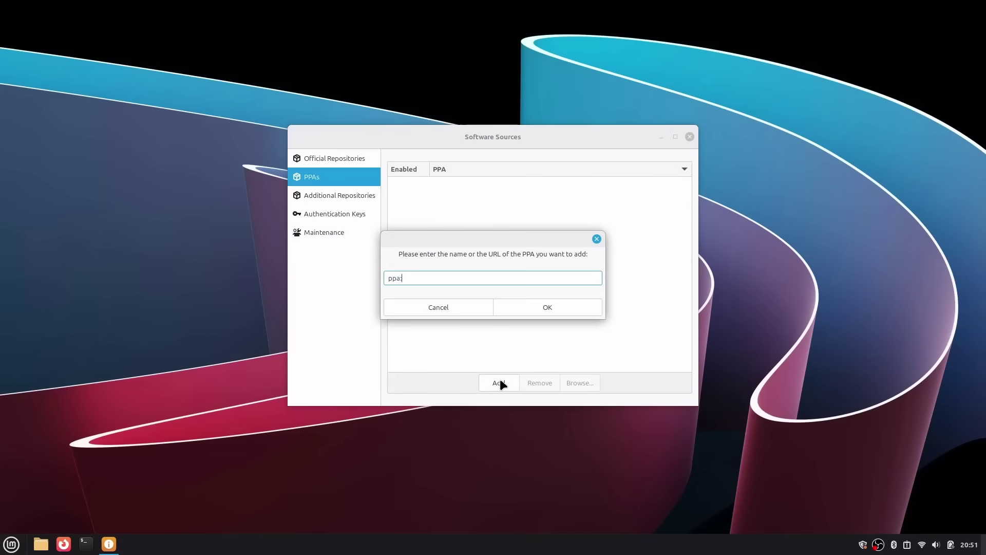
type("obsproject/obs-studio")
left_click(568, 307)
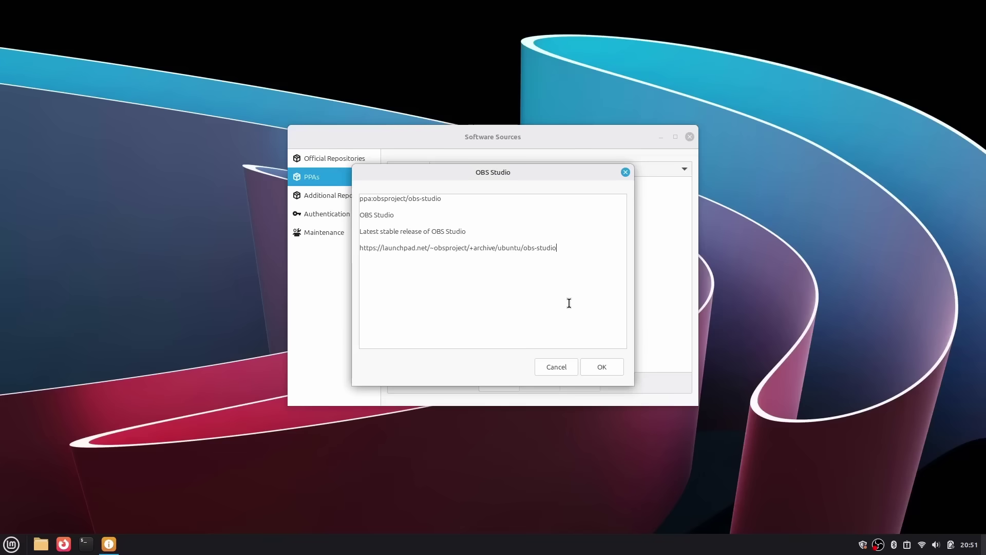
- Review the OBS Studio PPA's Latest stable release details, accept it, and move the window aside
double_click(379, 202)
triple_click(388, 231)
left_click(588, 374)
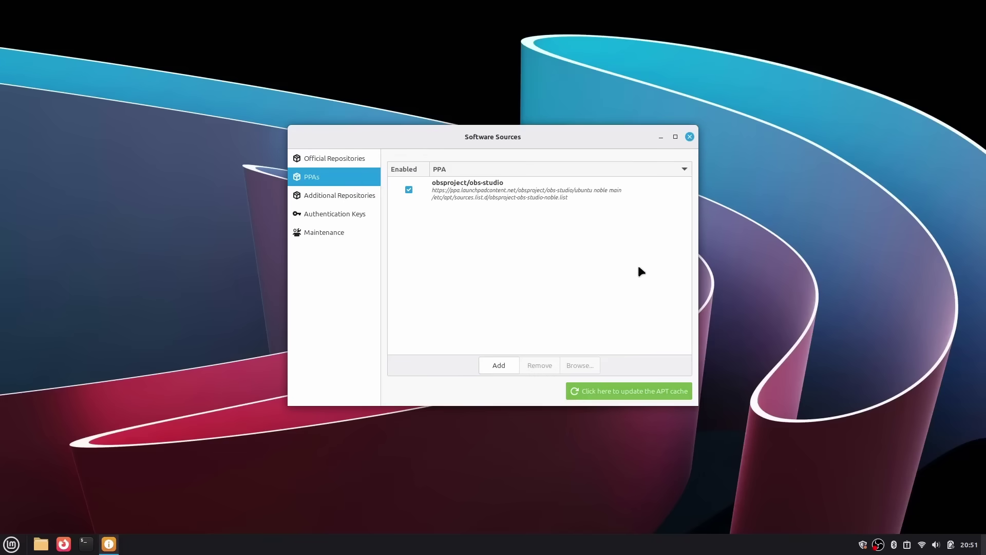
left_click_drag(575, 138, 759, 232)
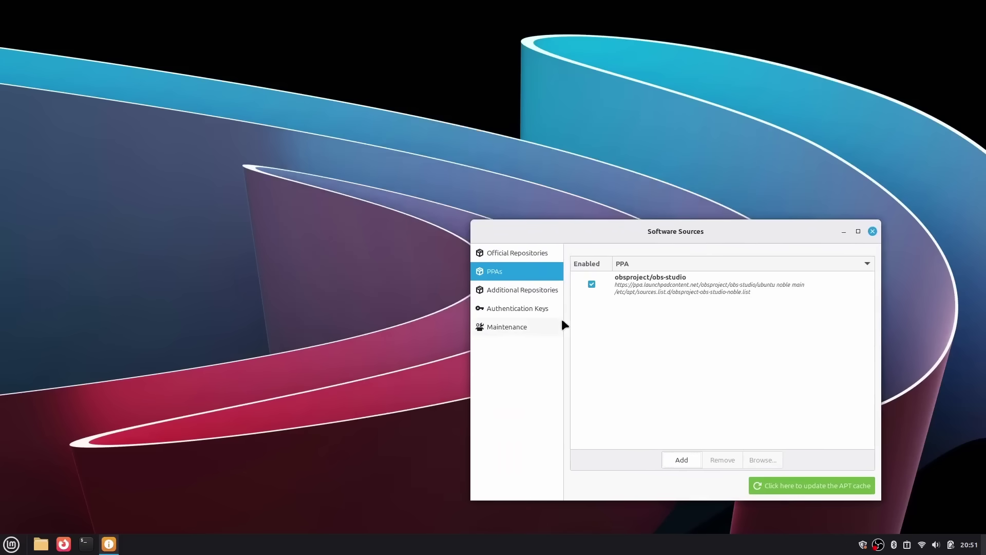
- Run sudo apt update in an enlarged terminal to fetch the OBS Studio PPA lists, then clear the output
key("ctrl+alt+t")
key("ctrl+plus")
key("ctrl+plus")
key("ctrl+plus")
key("ctrl+plus")
type("s")
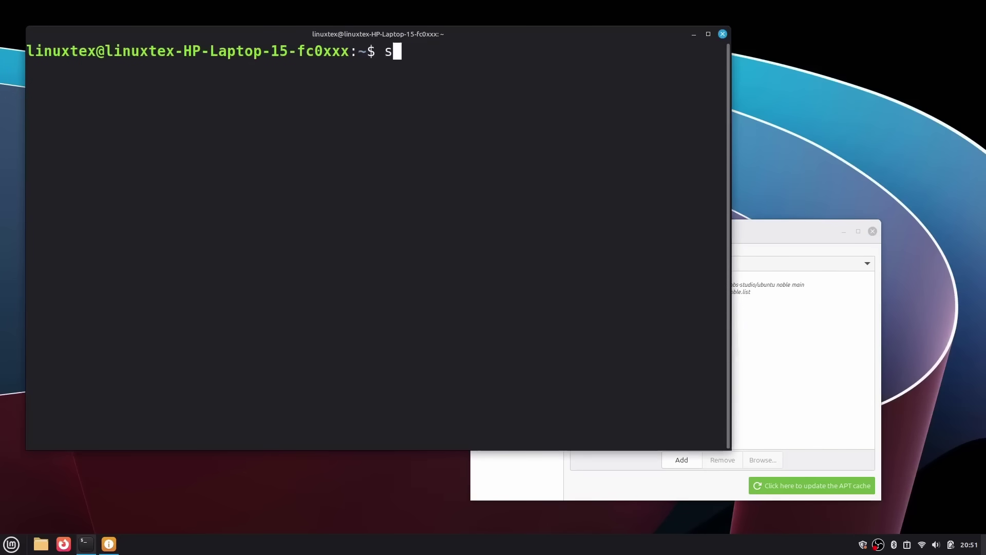
type("udo apt update")
key("Return")
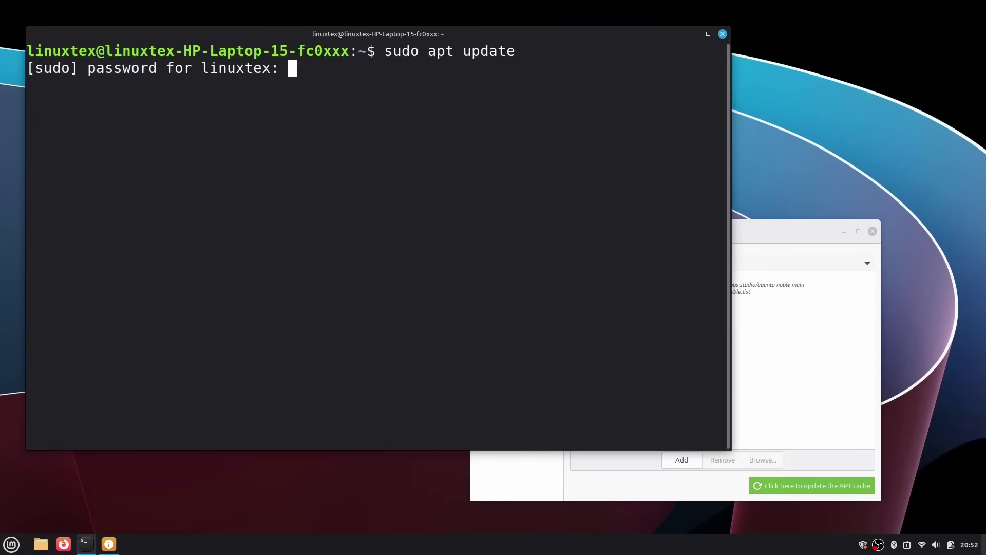
key("Return")
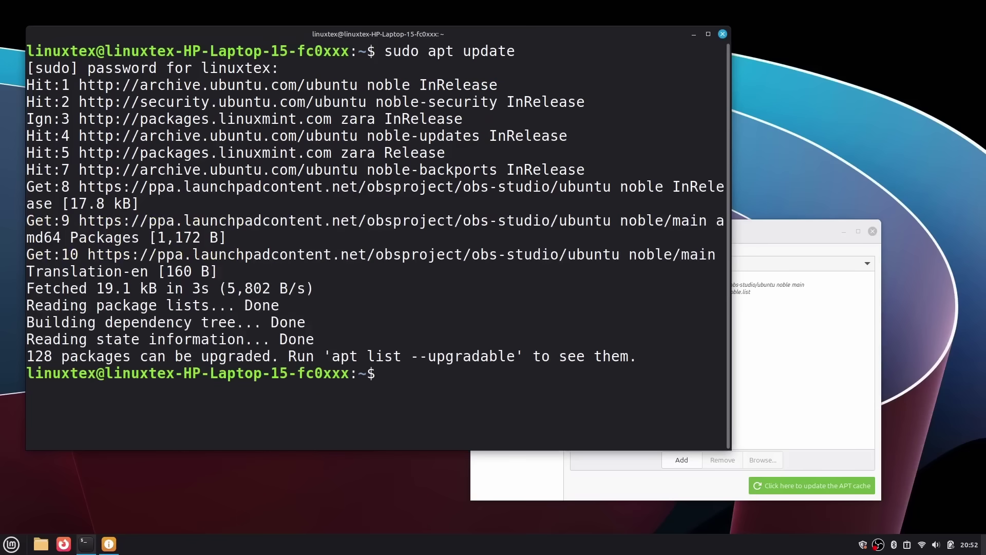
type("clear")
key("Return")
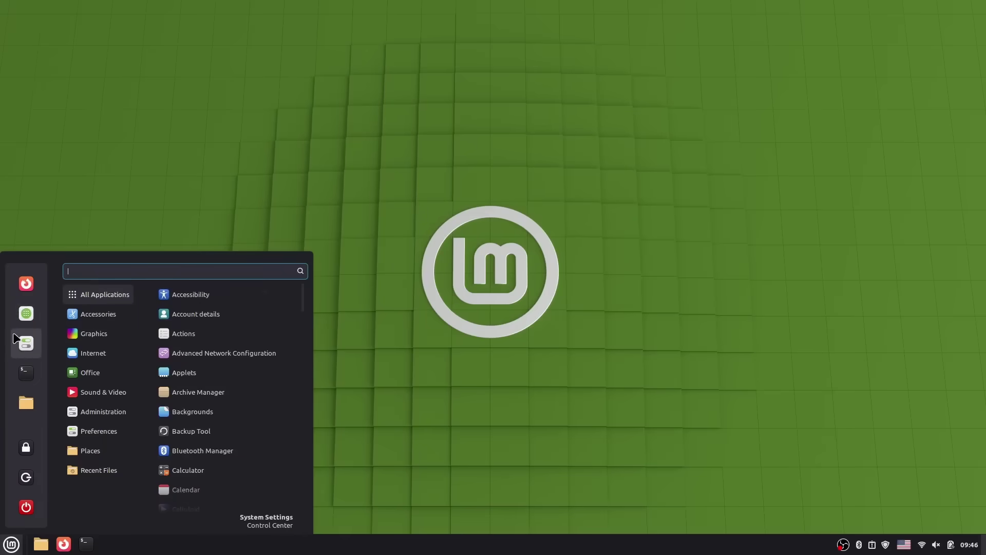
- Launch Software Manager, widen and centre its window, and cycle the featured banner back to Sublime
left_click(41, 356)
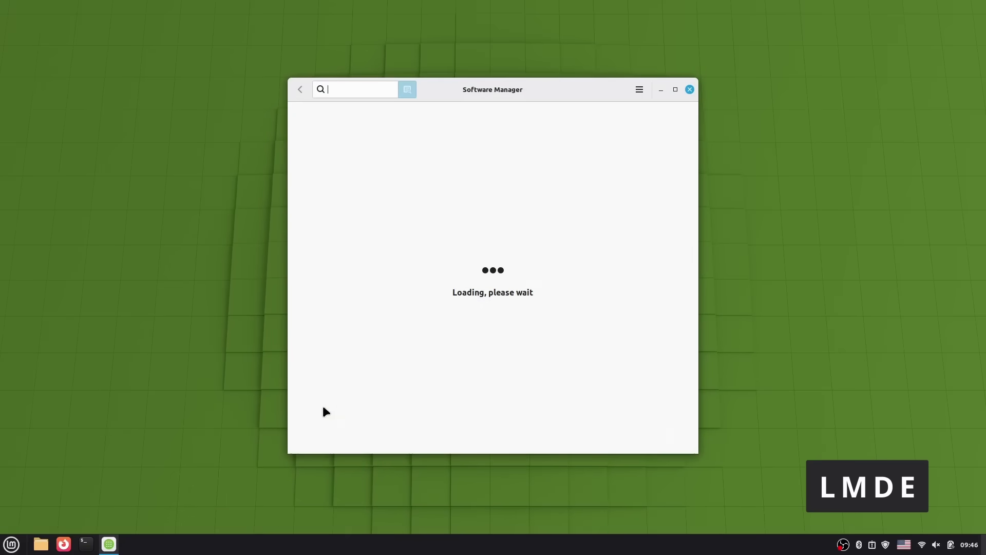
scroll(323, 406, "down", 1)
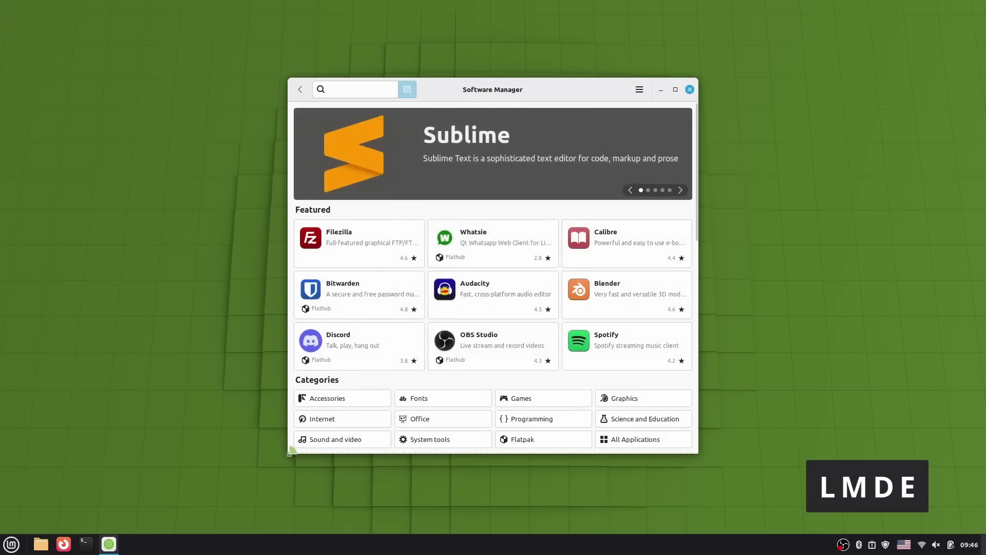
left_click_drag(289, 453, 27, 468)
left_click_drag(342, 87, 465, 58)
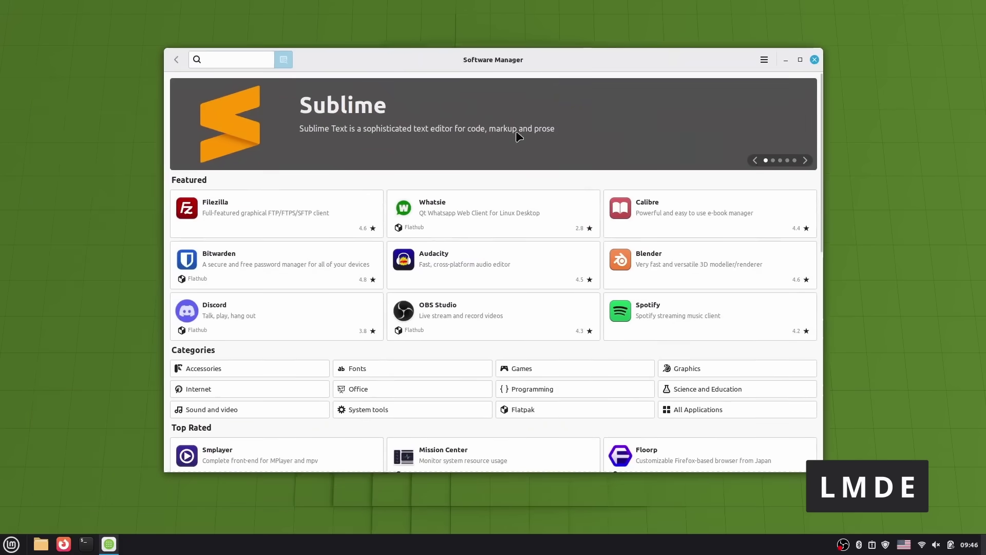
scroll(556, 300, "down", 5)
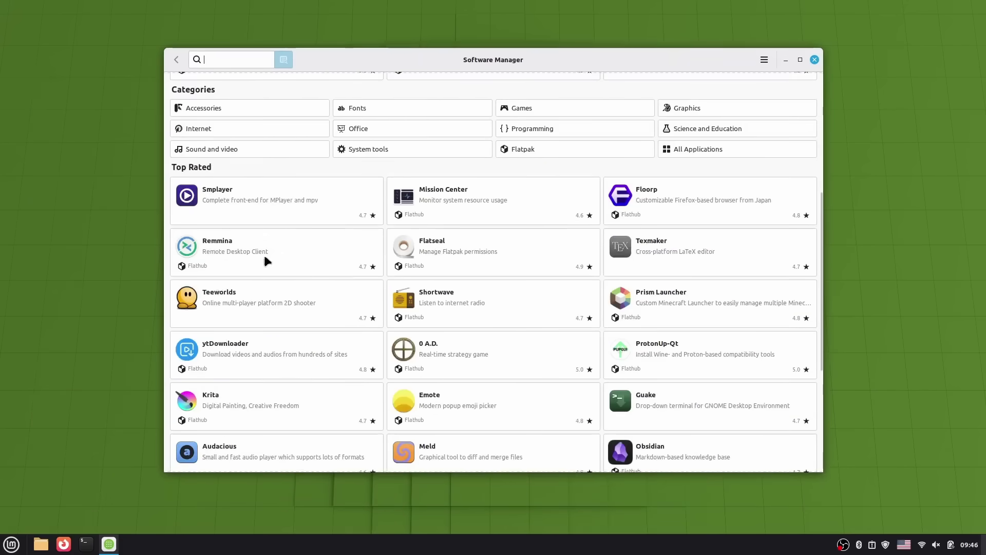
scroll(442, 263, "down", 3)
scroll(488, 276, "up", 8)
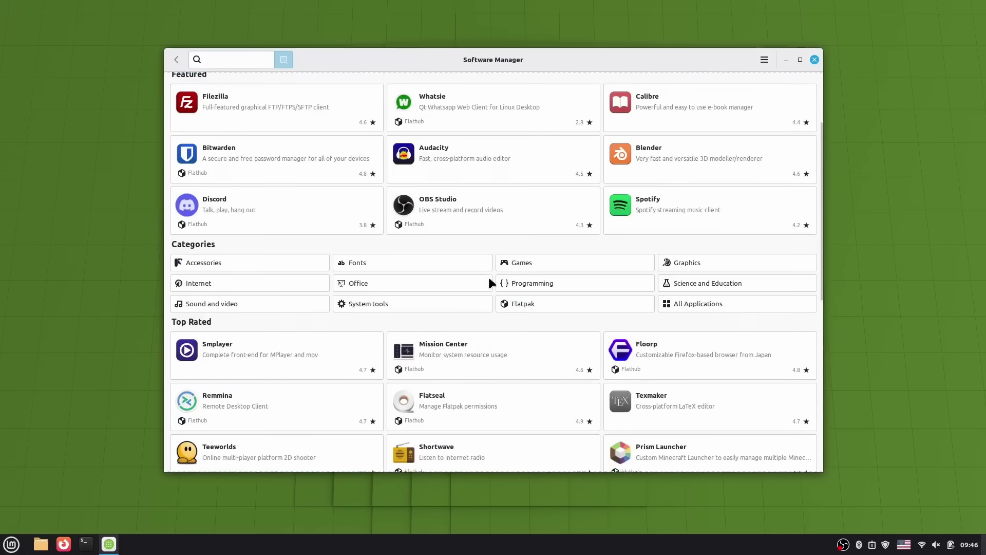
left_click(807, 159)
left_click(807, 159)
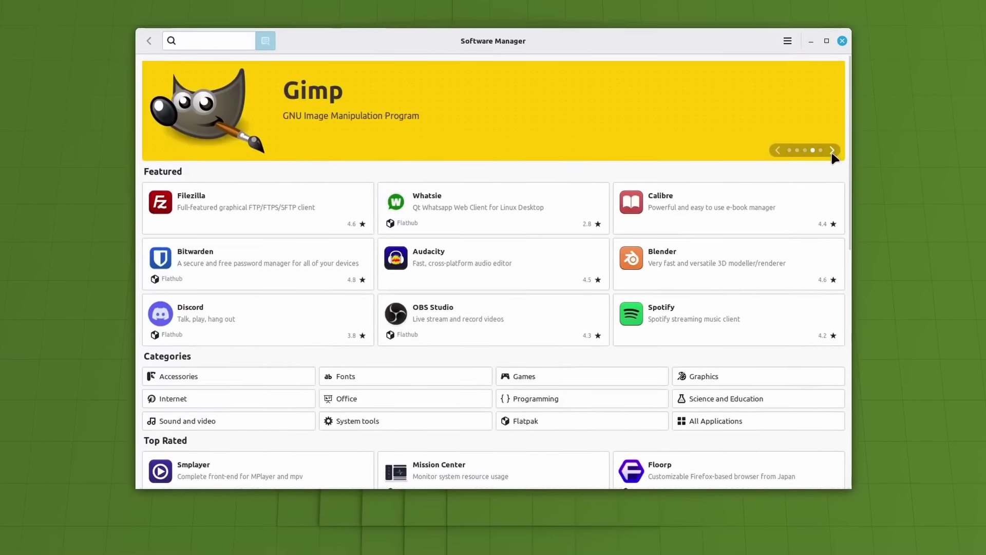
left_click(808, 159)
left_click(841, 149)
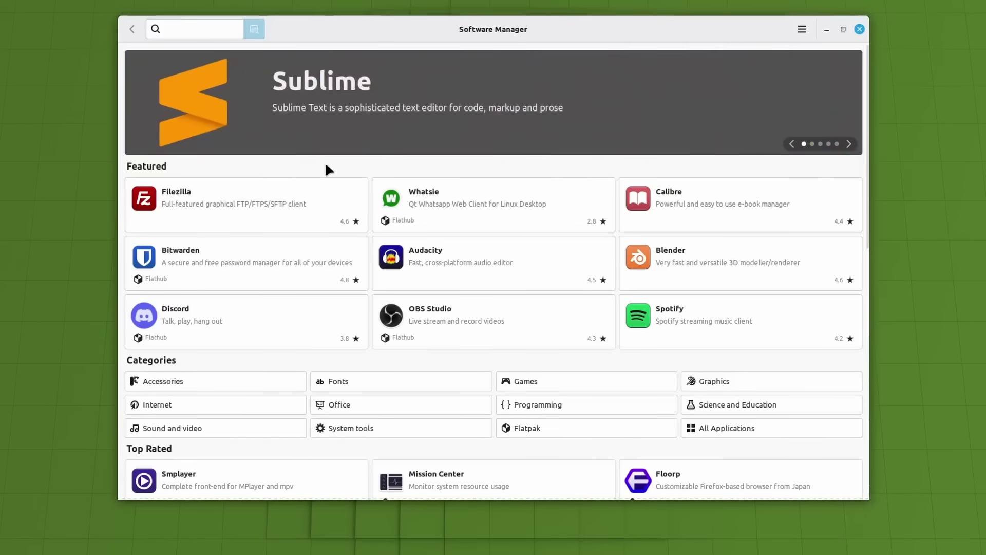
- Open FileZilla's page and highlight its system package version, download and disk size
left_click(301, 192)
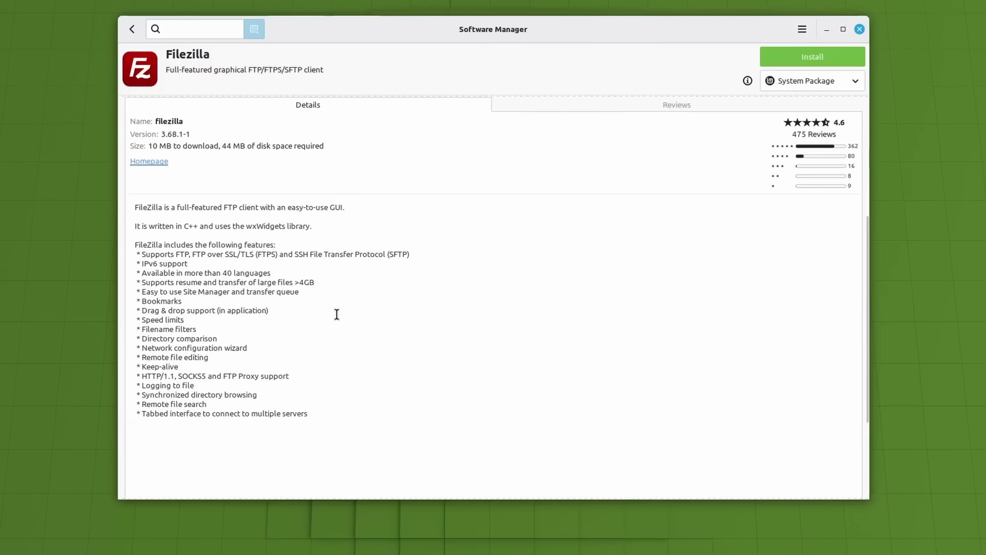
scroll(584, 286, "up", 5)
triple_click(163, 360)
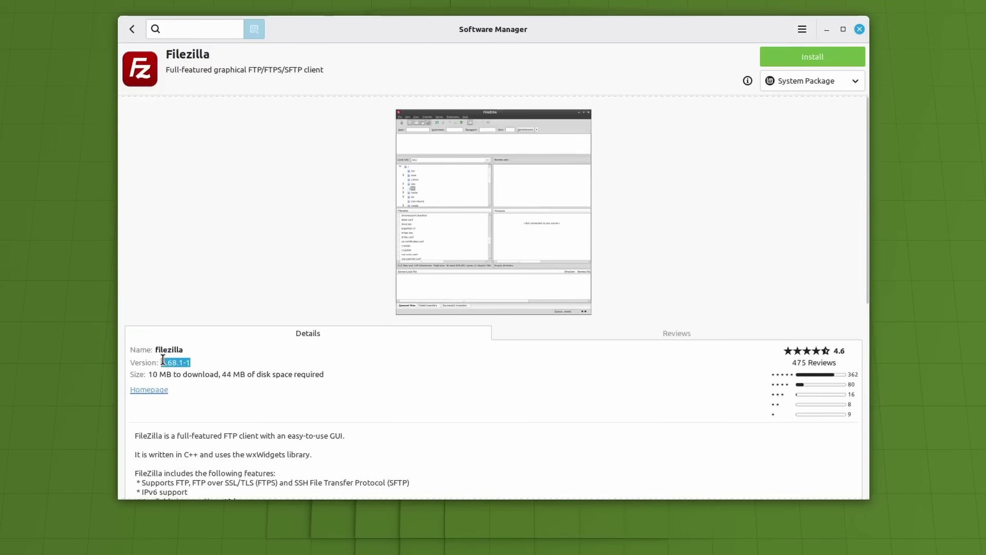
triple_click(172, 373)
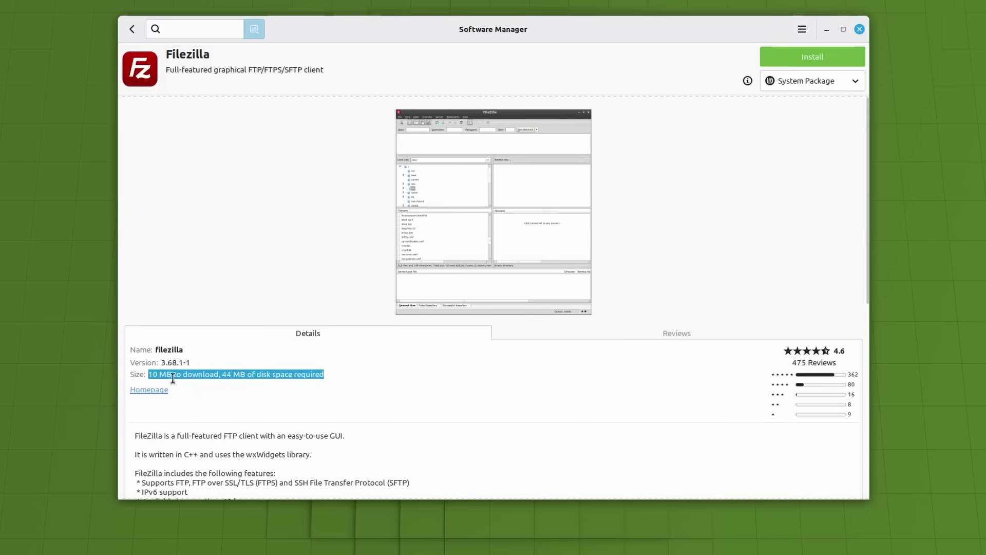
left_click(263, 374)
- Switch FileZilla to Flatpak (Flathub) and highlight its 944 MB download and 3.2 GB disk size
left_click(839, 81)
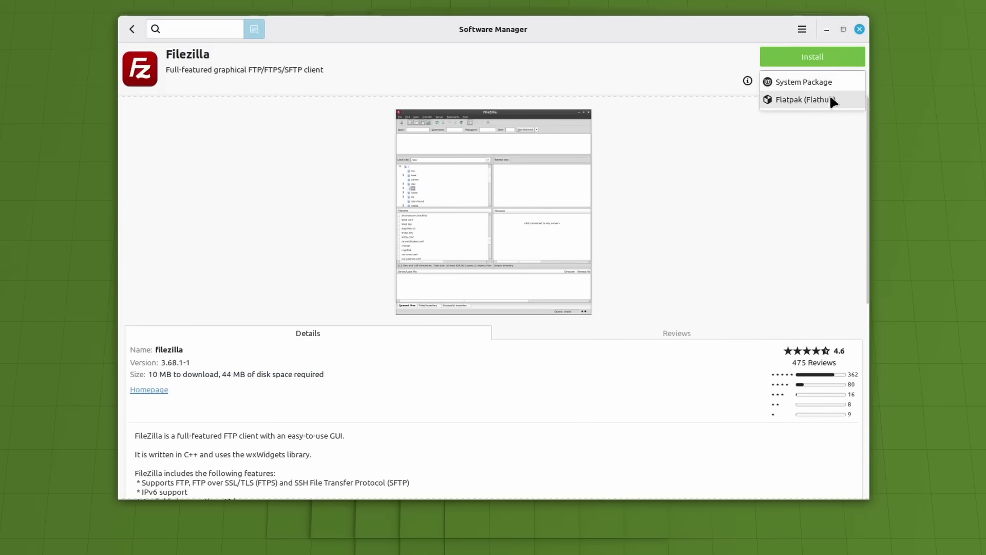
left_click(831, 95)
scroll(267, 341, "down", 2)
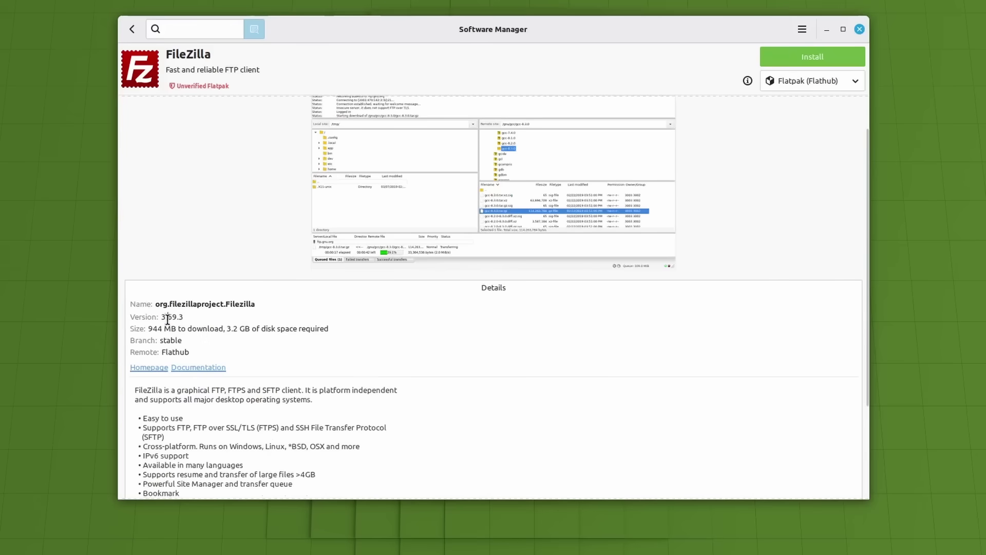
left_click_drag(149, 329, 329, 329)
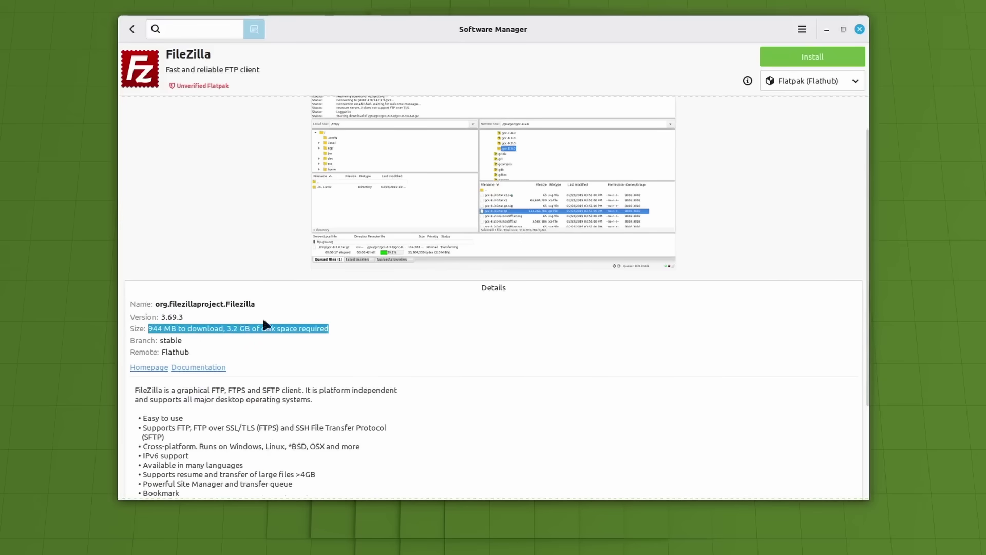
- Open OBS Studio from the home page and highlight its Flathub Flatpak download and disk size
left_click(132, 29)
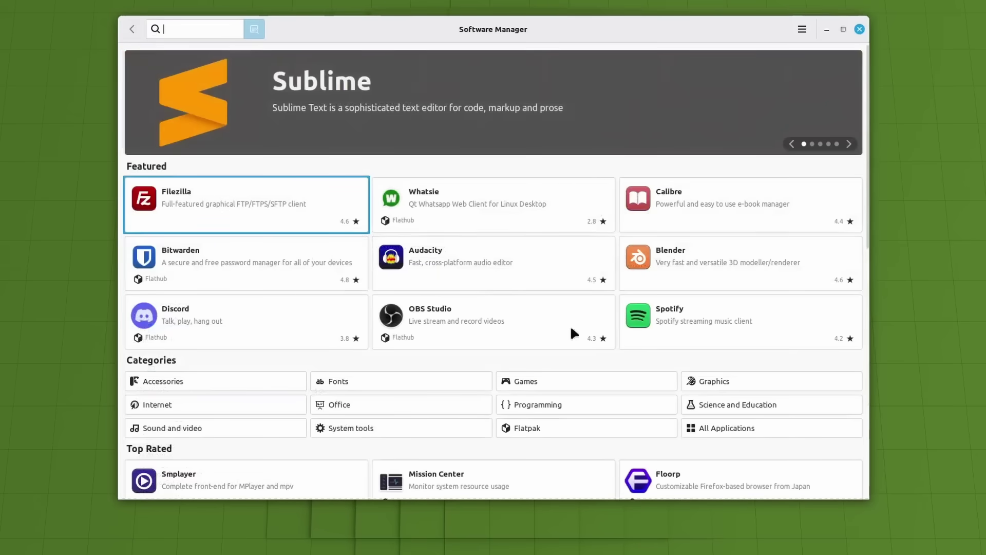
left_click(487, 311)
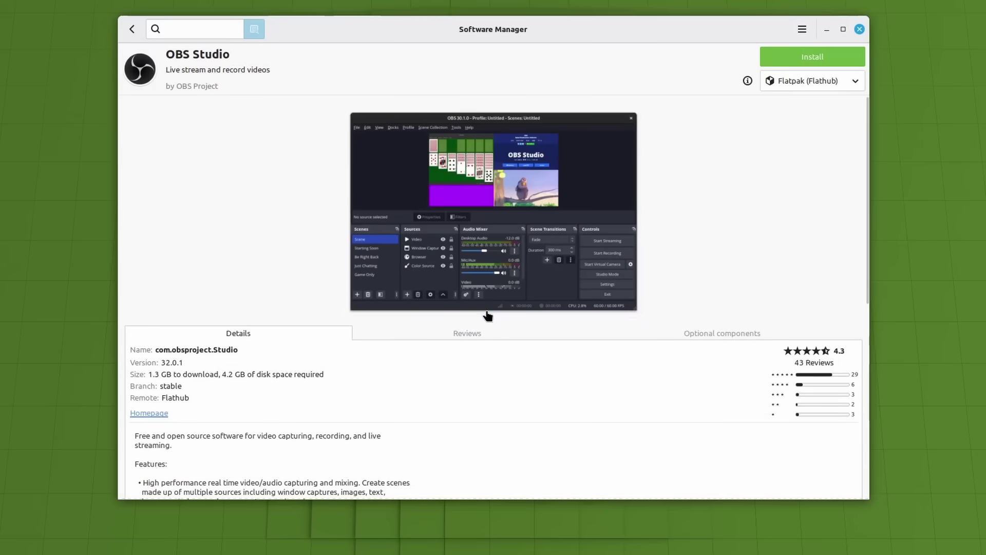
left_click(809, 80)
left_click(809, 81)
triple_click(192, 374)
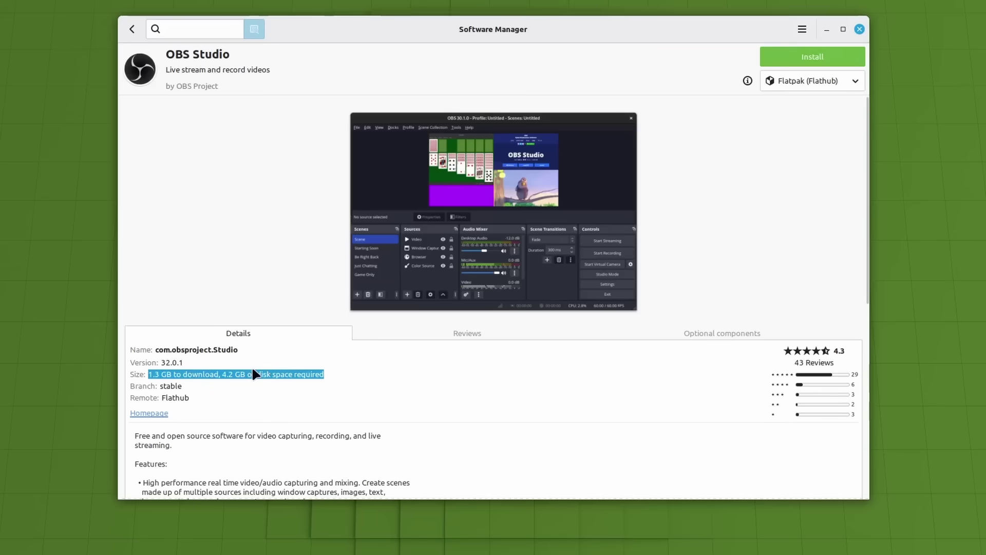
left_click(269, 370)
- Read the package types explanation, then switch OBS Studio to its system package
left_click(845, 85)
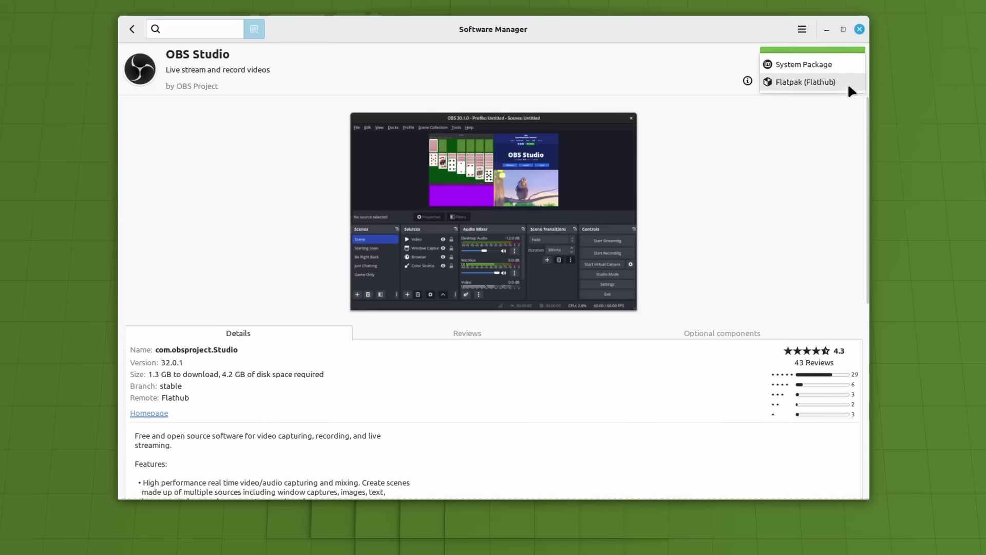
left_click(847, 82)
mouse_move(740, 86)
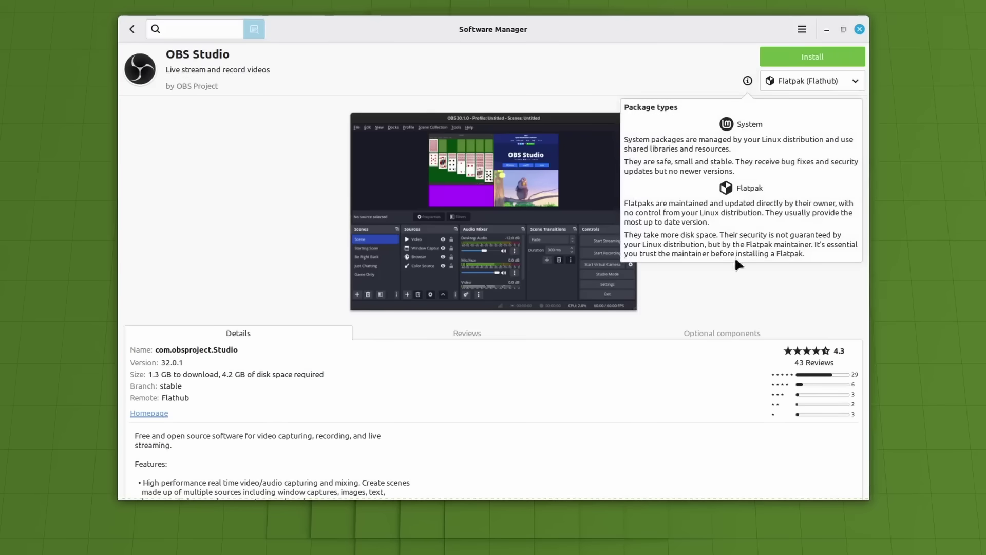
left_click(738, 286)
left_click(846, 82)
left_click(827, 63)
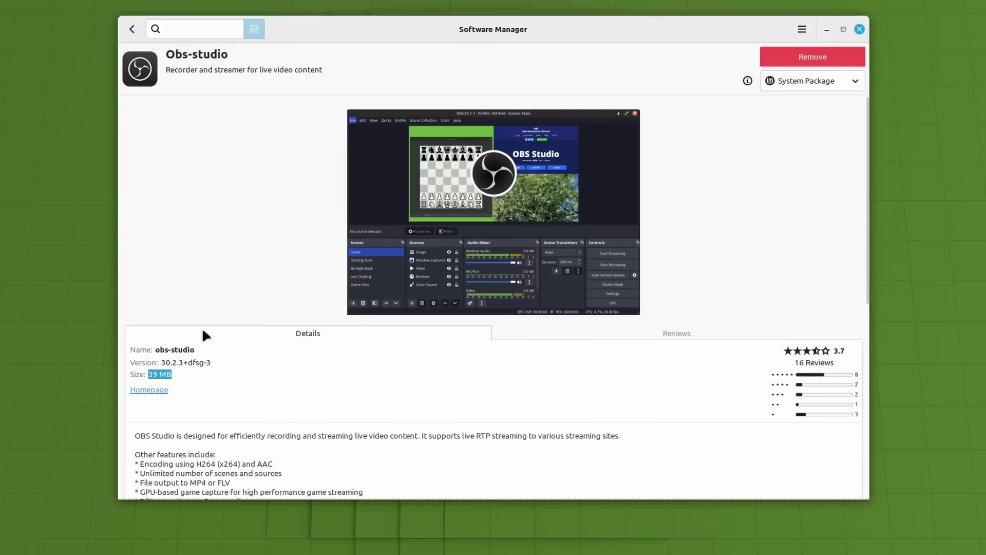
- Open 0 A.D. and highlight its Flatpak version 0.27.1, download size and 6.7 GB disk space
left_click(135, 26)
scroll(715, 334, "down", 4)
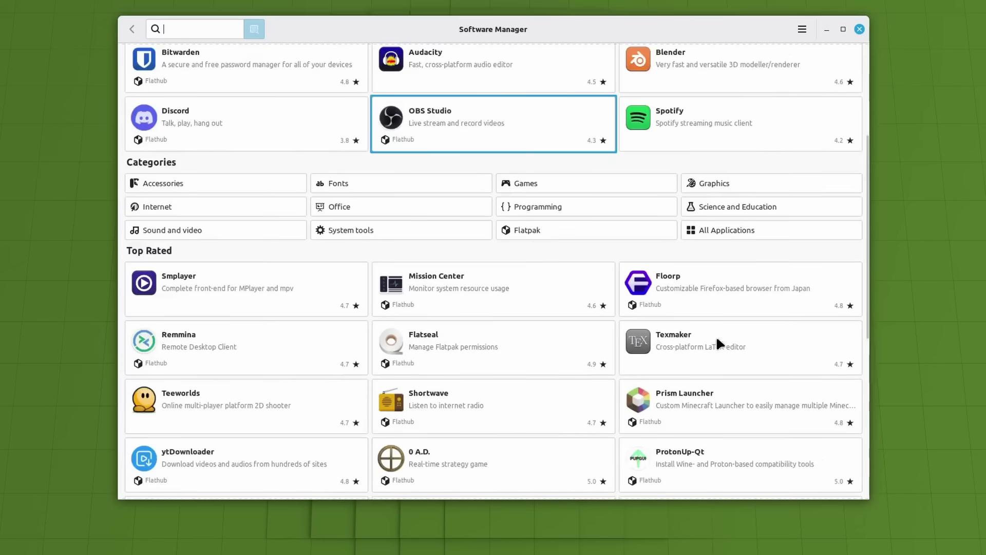
scroll(213, 306, "down", 6)
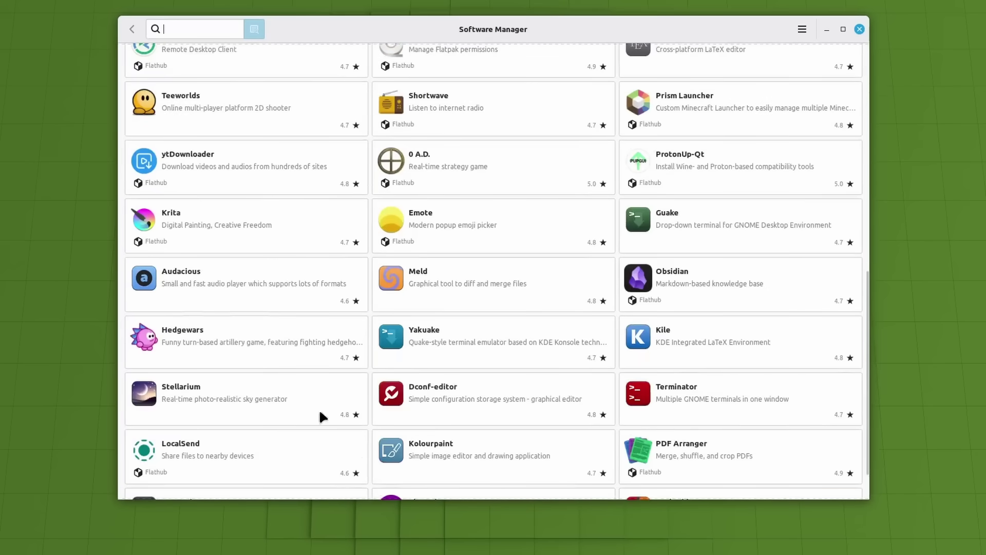
left_click(450, 163)
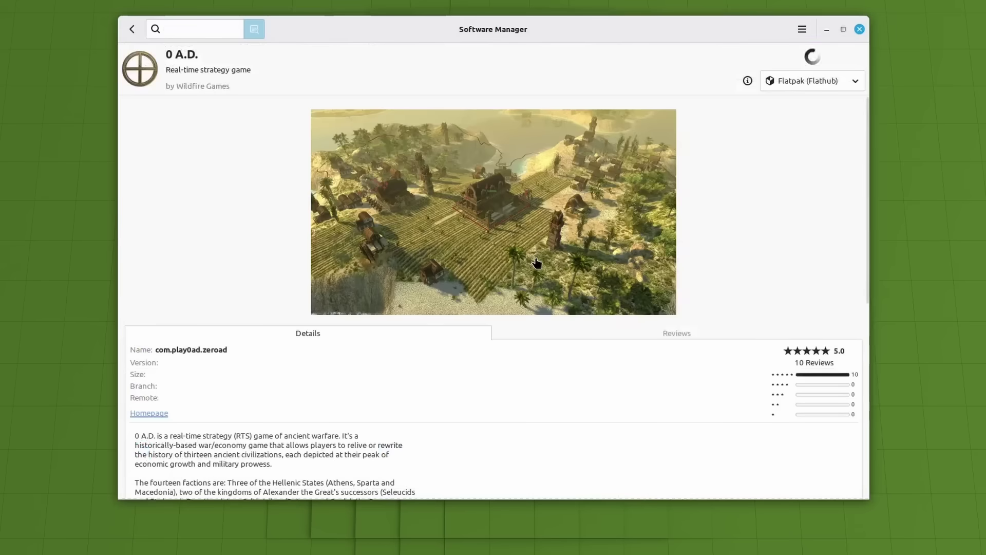
triple_click(220, 375)
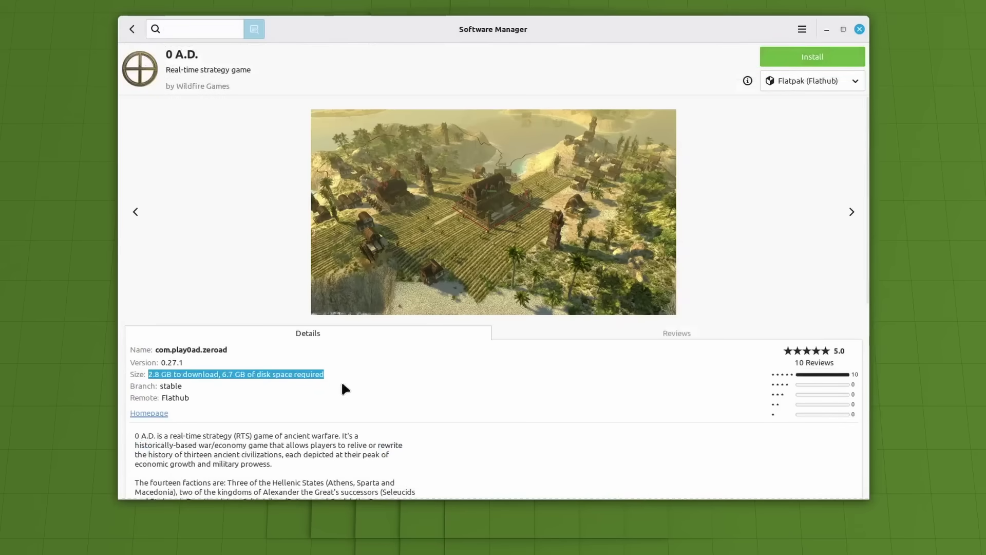
left_click(231, 376)
left_click_drag(222, 376, 318, 370)
double_click(177, 364)
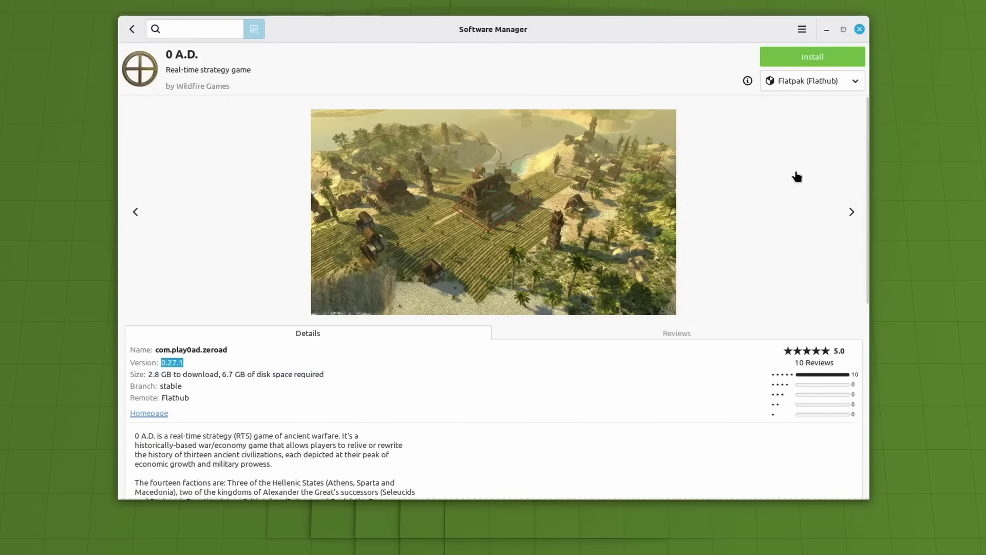
- Switch 0 A.D. to its system package, highlight its version and sizes, then return home
left_click(801, 81)
left_click(835, 63)
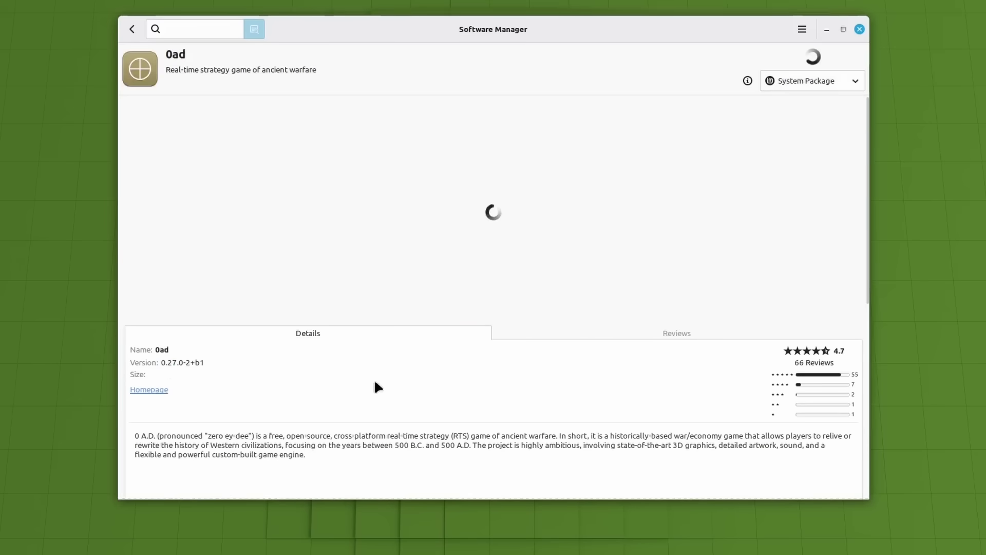
double_click(170, 363)
triple_click(164, 374)
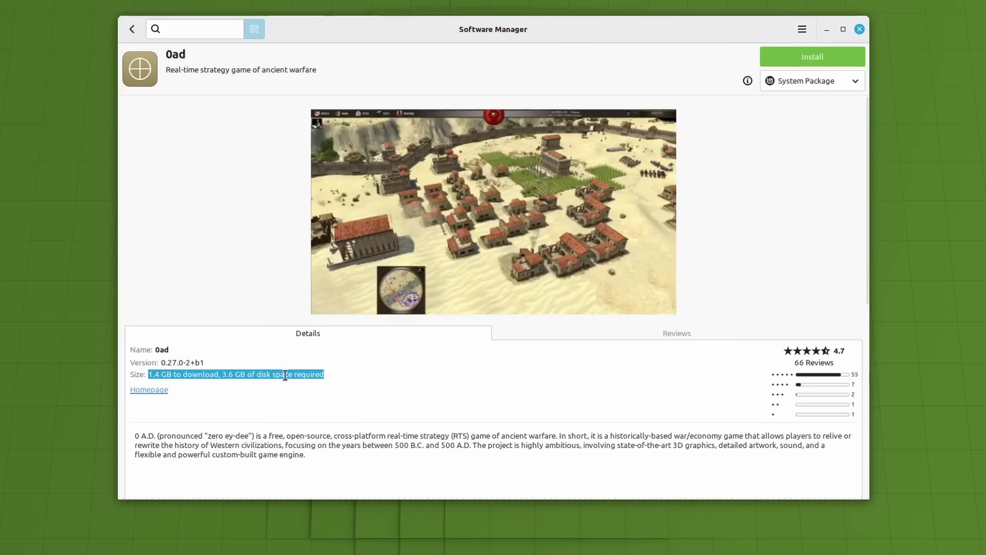
left_click(135, 31)
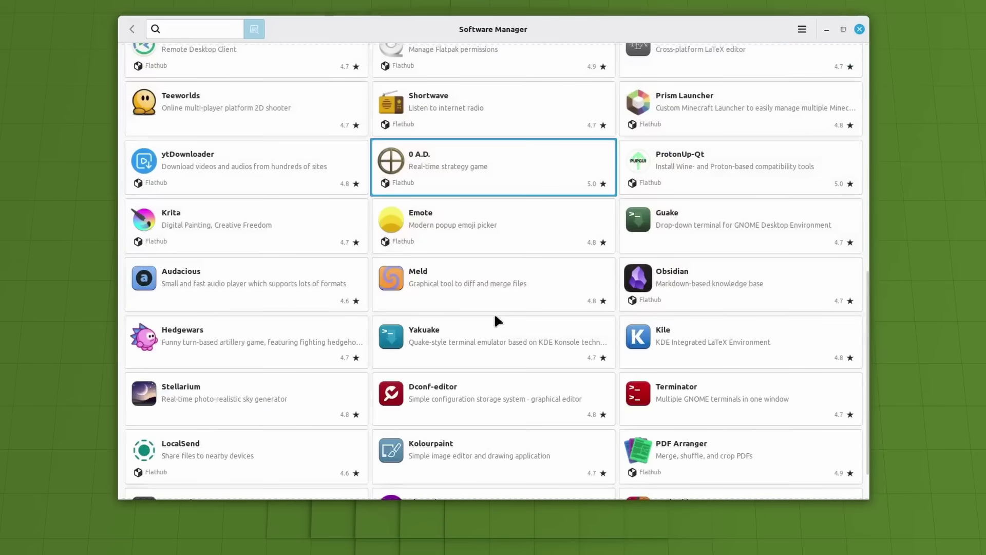
scroll(495, 313, "down", 2)
- Open Software Sources from Software Manager's menu and authenticate with the password
scroll(572, 349, "up", 10)
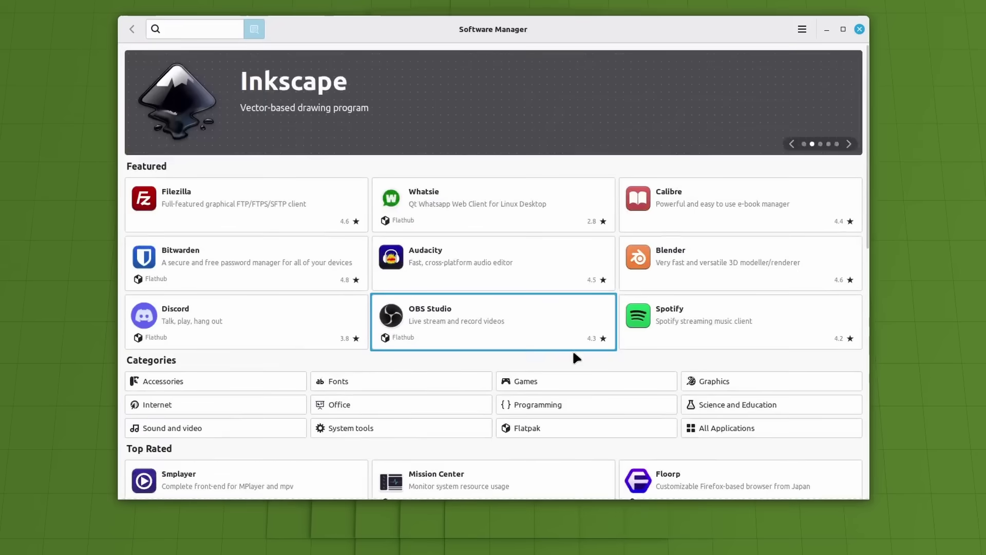
left_click(802, 30)
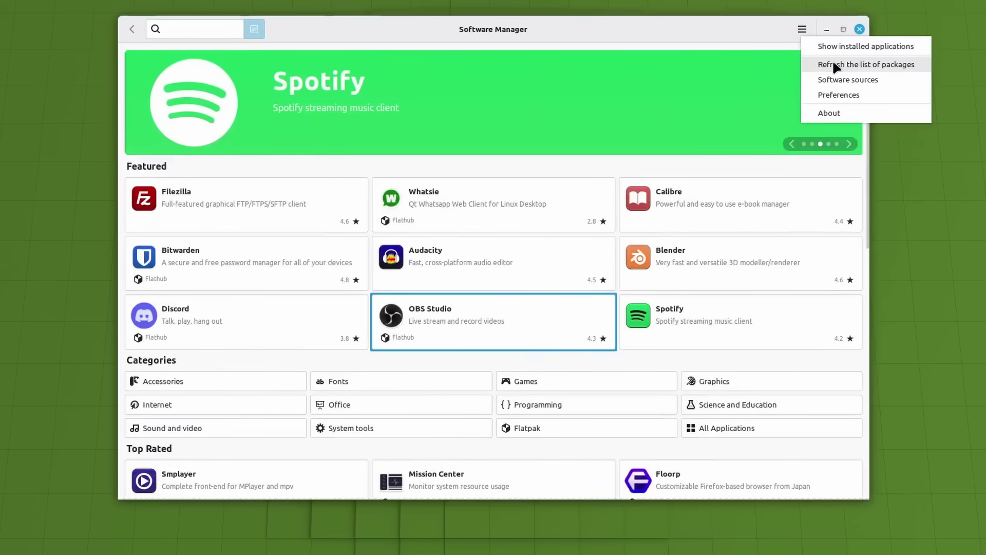
left_click(843, 82)
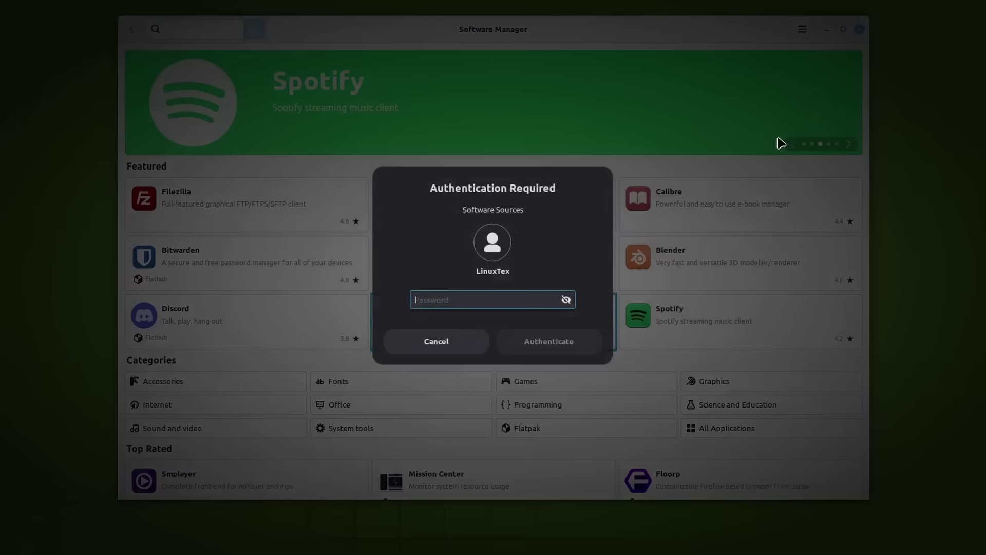
key("Return")
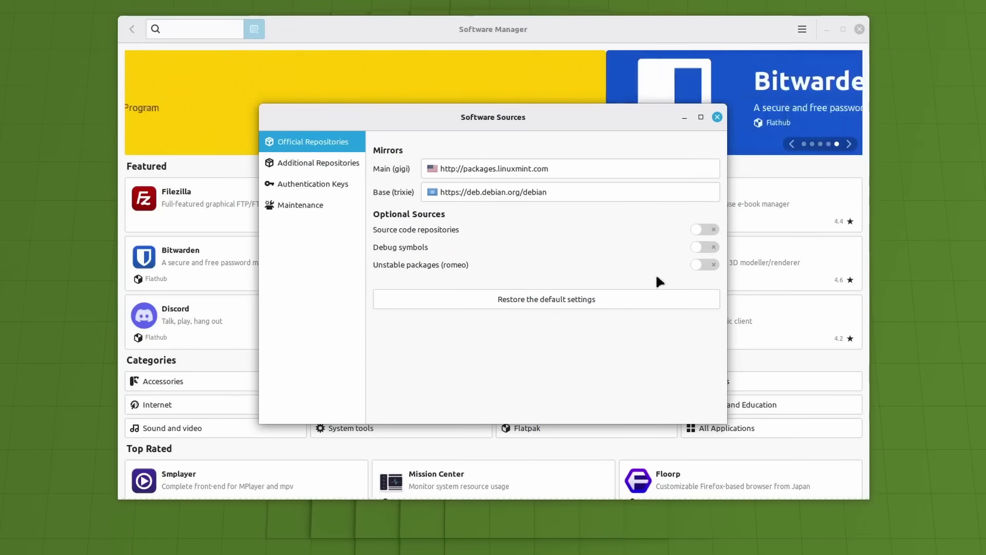
- Confirm Additional Repositories is empty, cancel the Add prompt, and paste the version-check loop
left_click(319, 162)
left_click(528, 400)
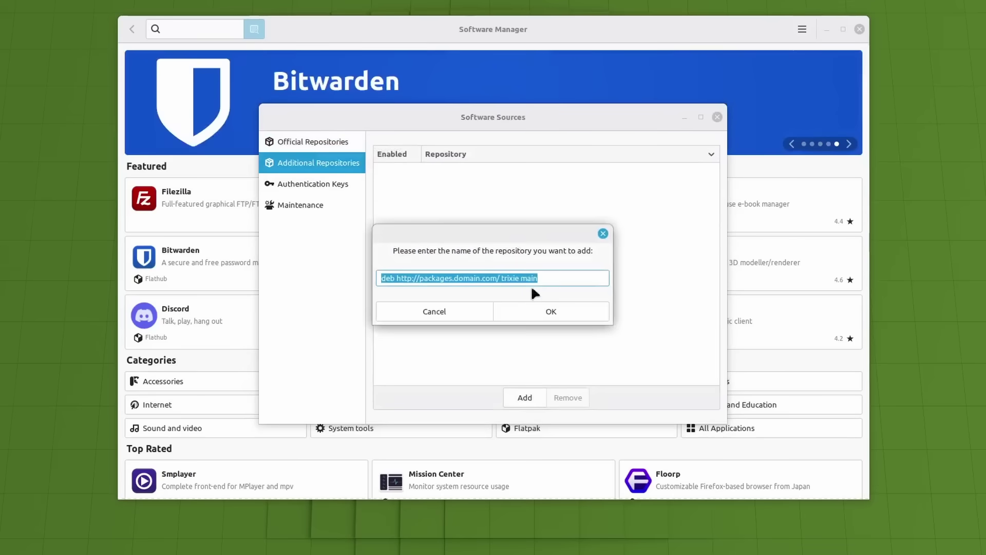
left_click(604, 233)
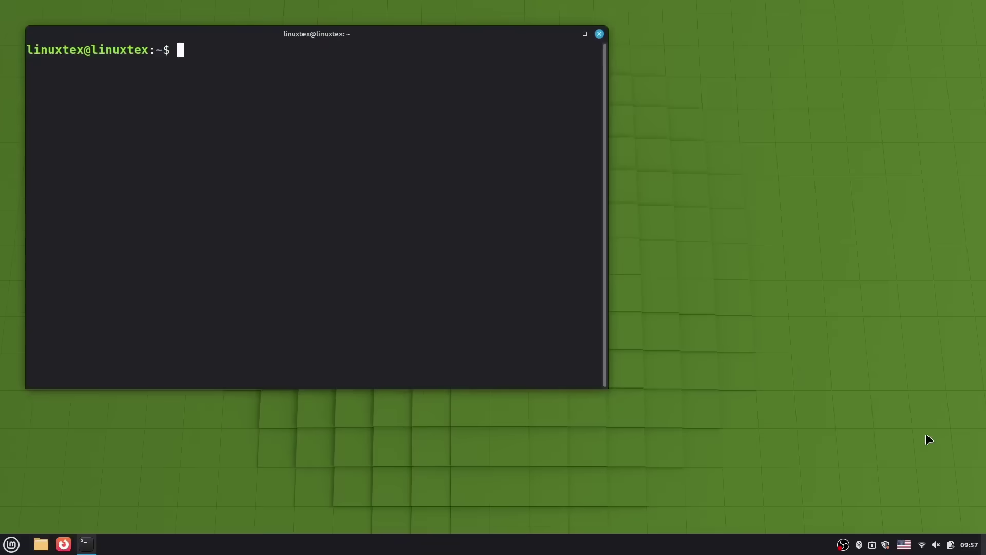
type("for p in obs-studio kdenlive blender krita gimp ffmpeg; do   echo \"===== $p =====\"   apt policy \"$p\" | sed -n '1,14p'   echo done")
- Run the apt policy loop and highlight versions for obs-studio, kdenlive, blender, krita and gimp 3.0.4-3+deb13u1
key("Return")
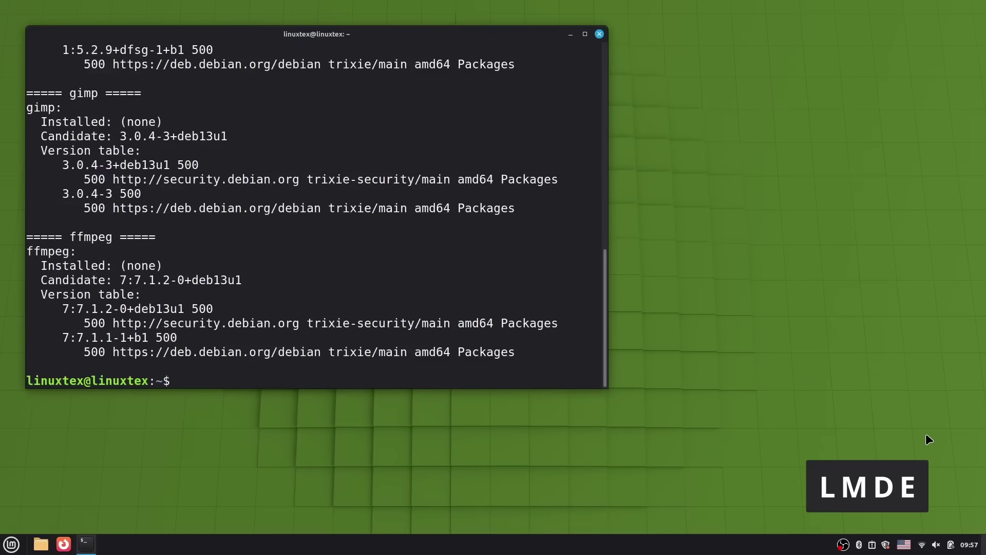
scroll(354, 240, "up", 10)
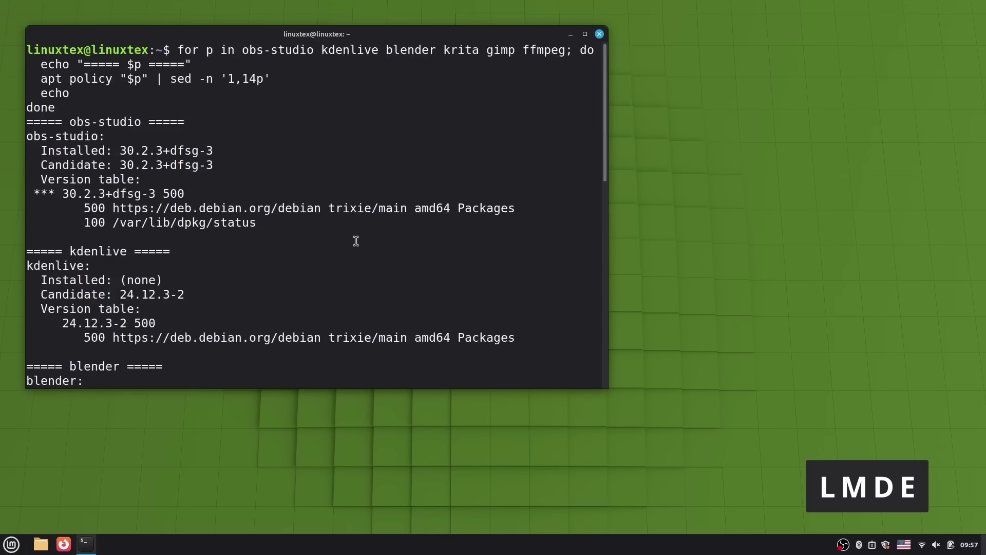
triple_click(131, 150)
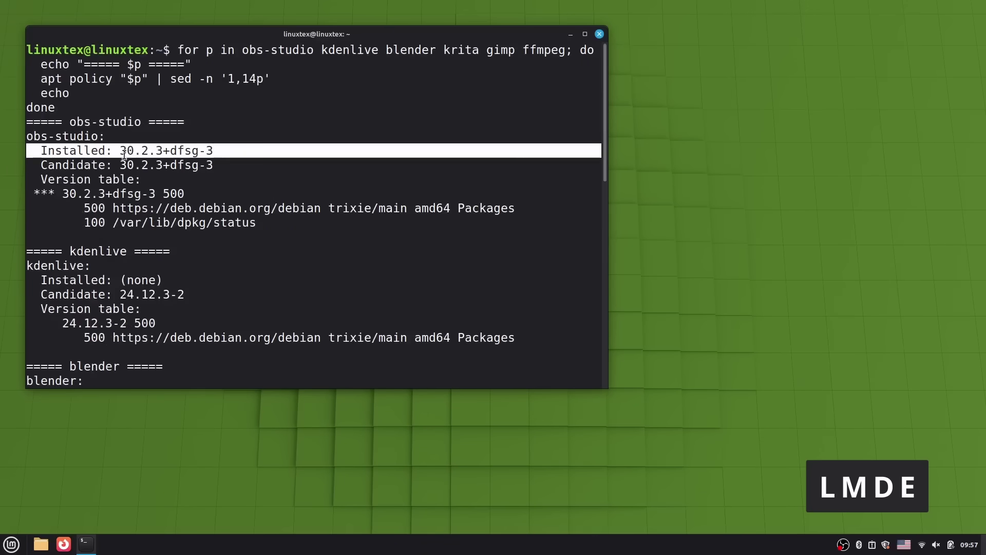
scroll(312, 263, "down", 2)
scroll(312, 263, "down", 1)
triple_click(153, 209)
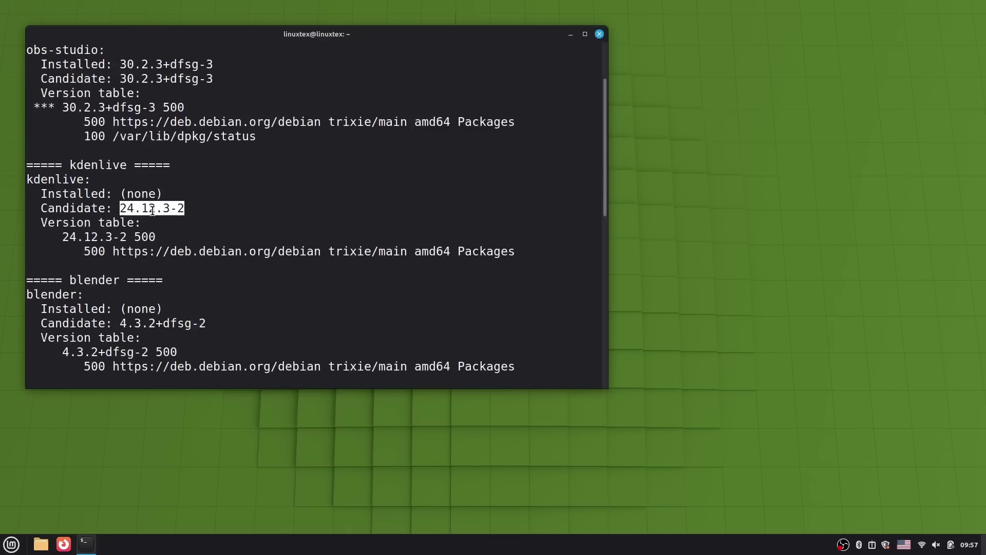
scroll(245, 192, "down", 2)
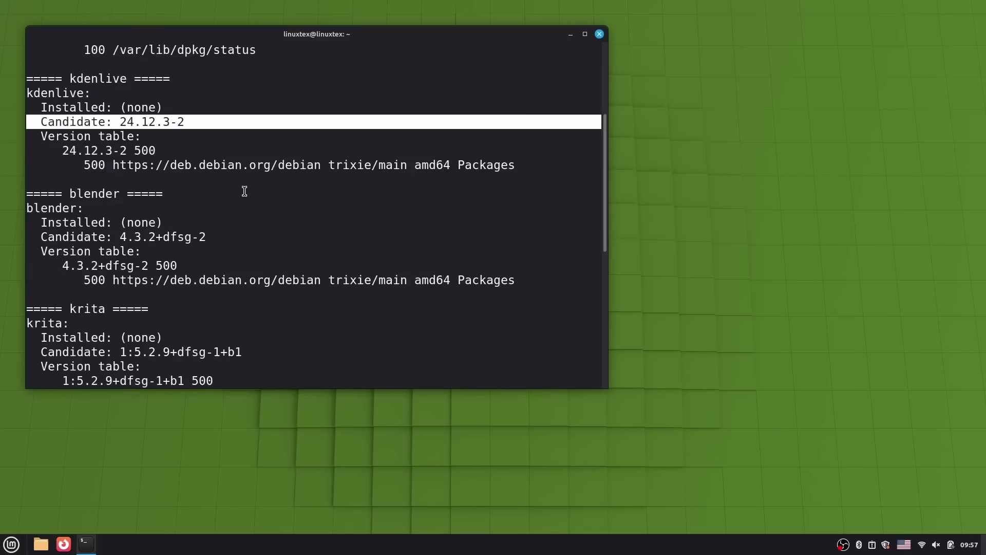
triple_click(159, 239)
left_click(130, 234)
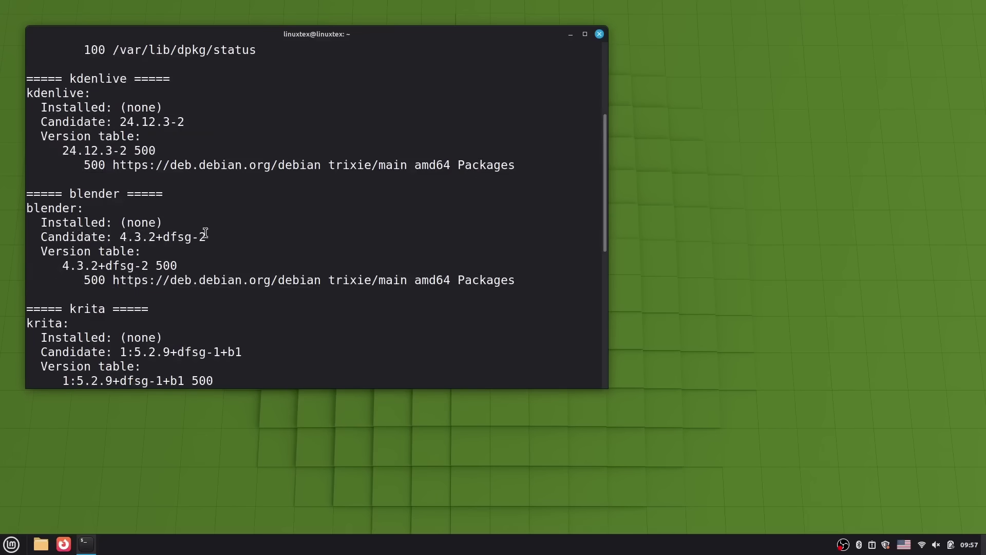
scroll(224, 281, "down", 3)
triple_click(166, 226)
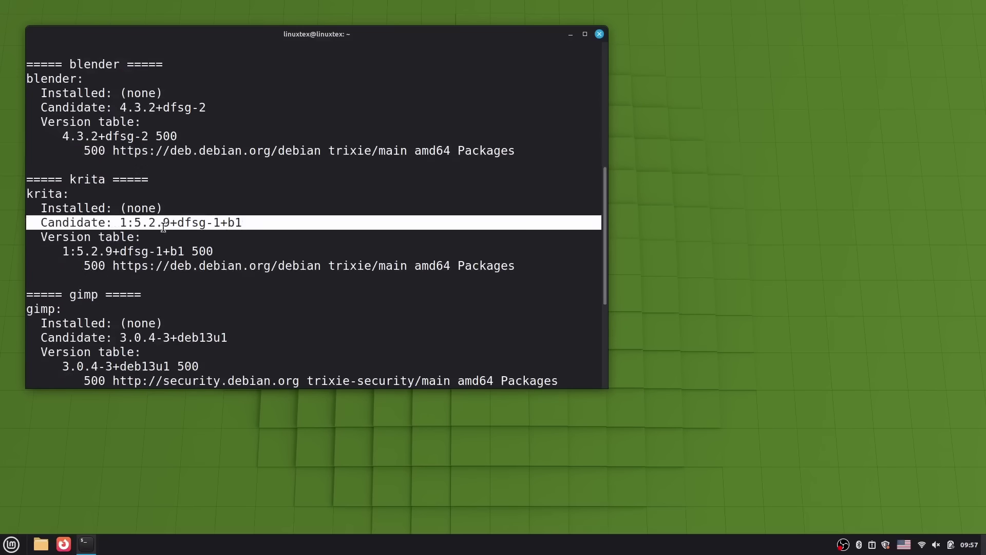
scroll(225, 233, "down", 2)
double_click(145, 253)
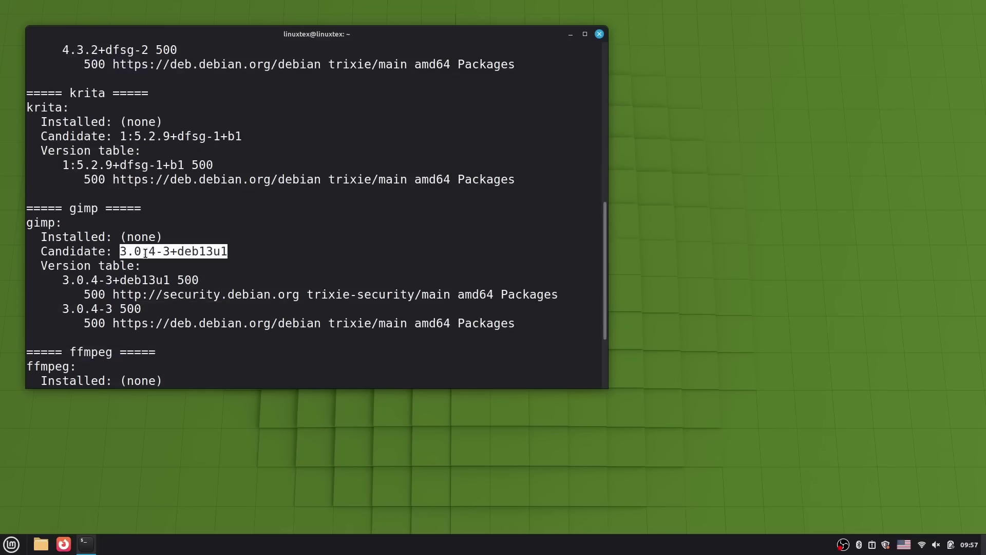
scroll(195, 252, "down", 3)
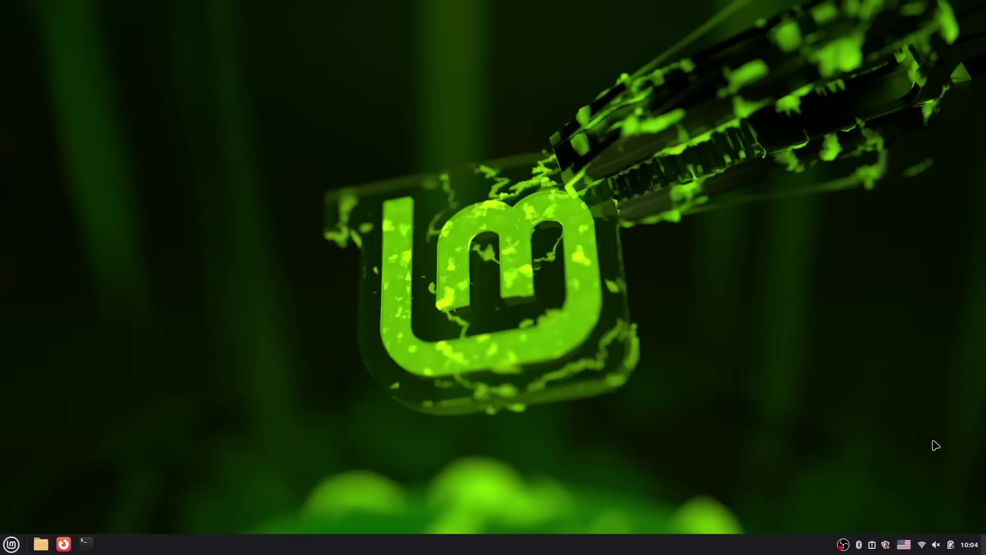
- Launch System Monitor via menu search, collapse Network and Disk graphs, then enlarge and reposition the window
key("super")
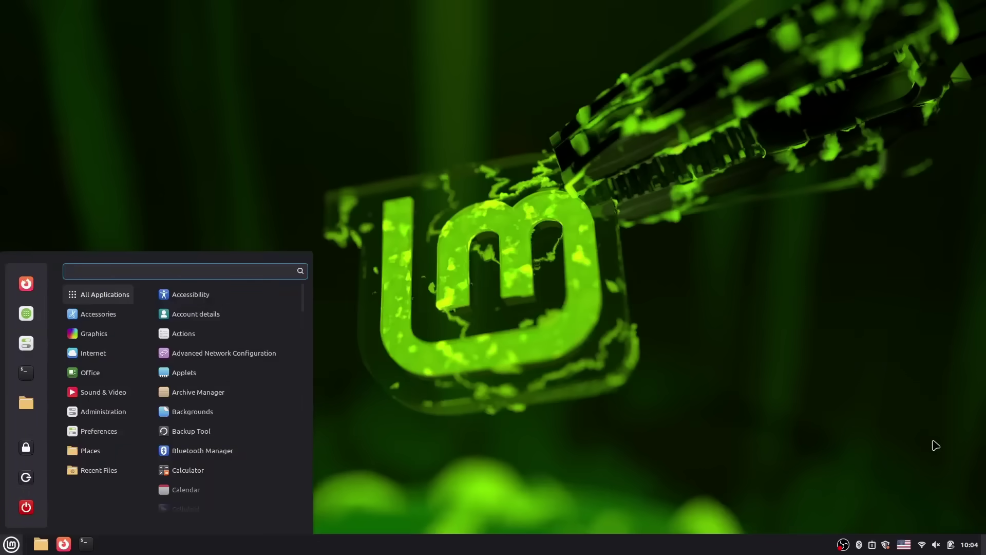
type("monitor")
key("Return")
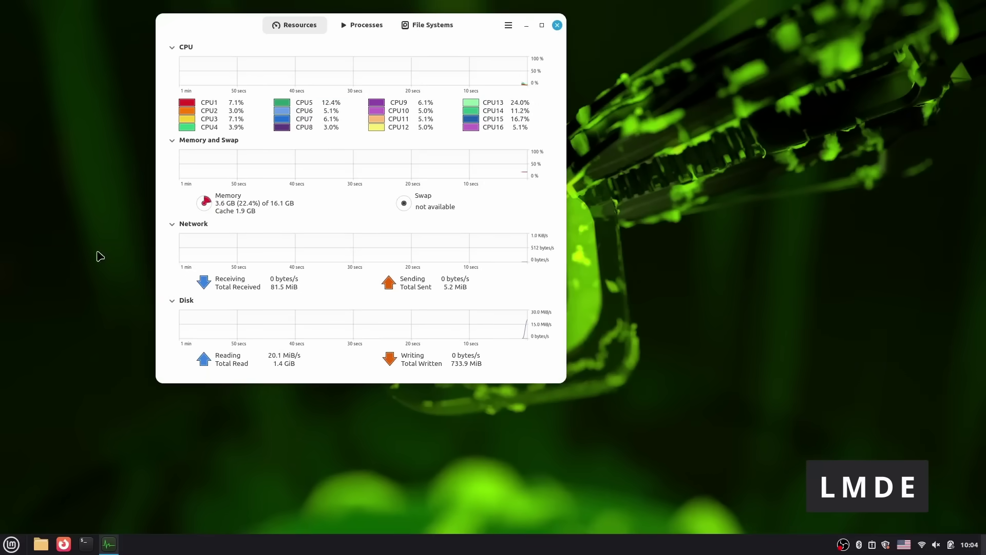
left_click(190, 224)
left_click(189, 279)
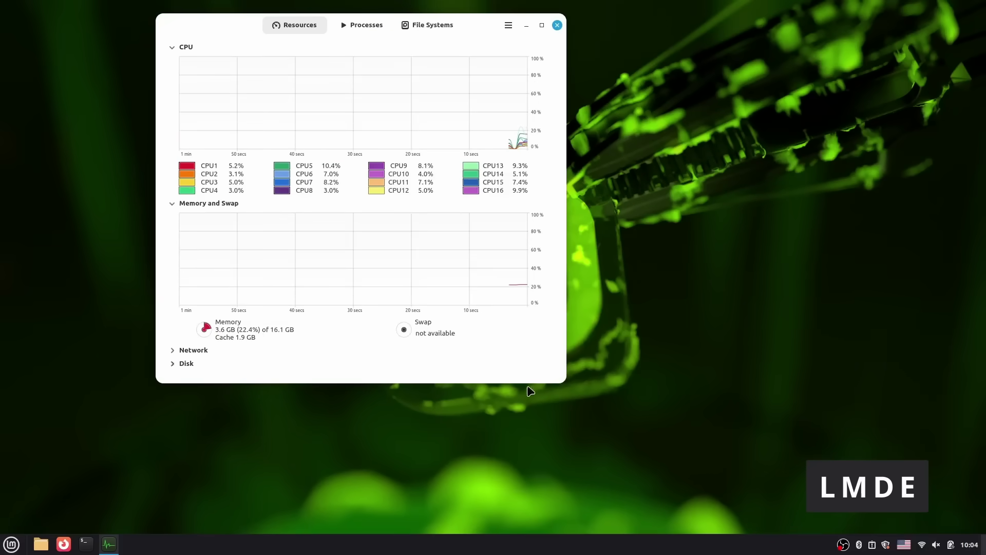
left_click_drag(566, 382, 798, 479)
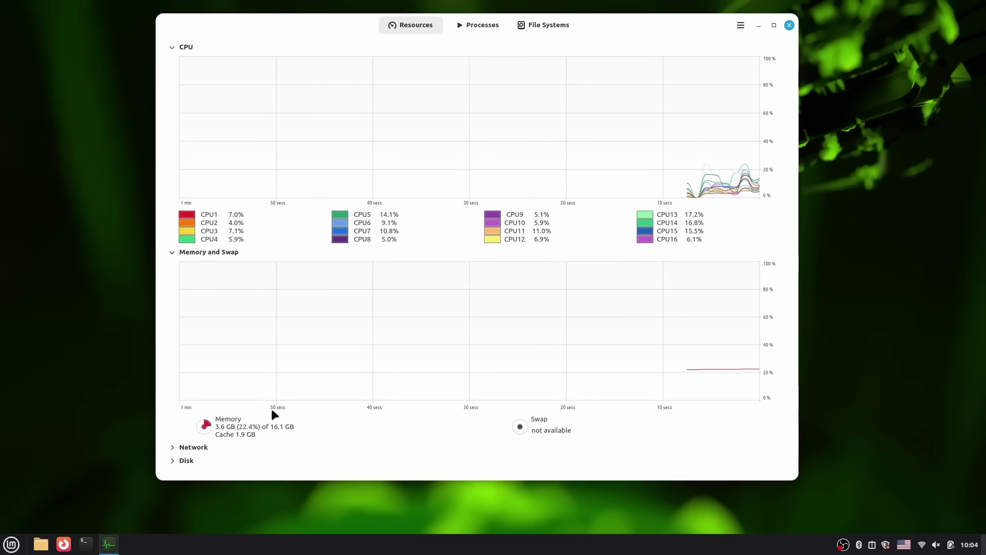
left_click_drag(677, 28, 626, 41)
- Run findmnt /tmp in a new terminal and highlight the /tmp target, tmpfs source and type
key("ctrl+alt+t")
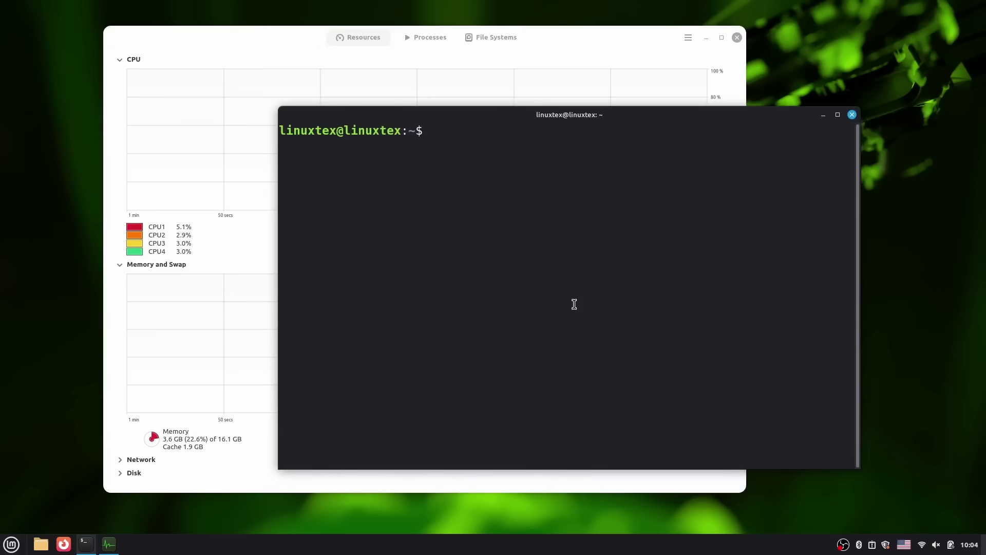
type("findmnt /tmp")
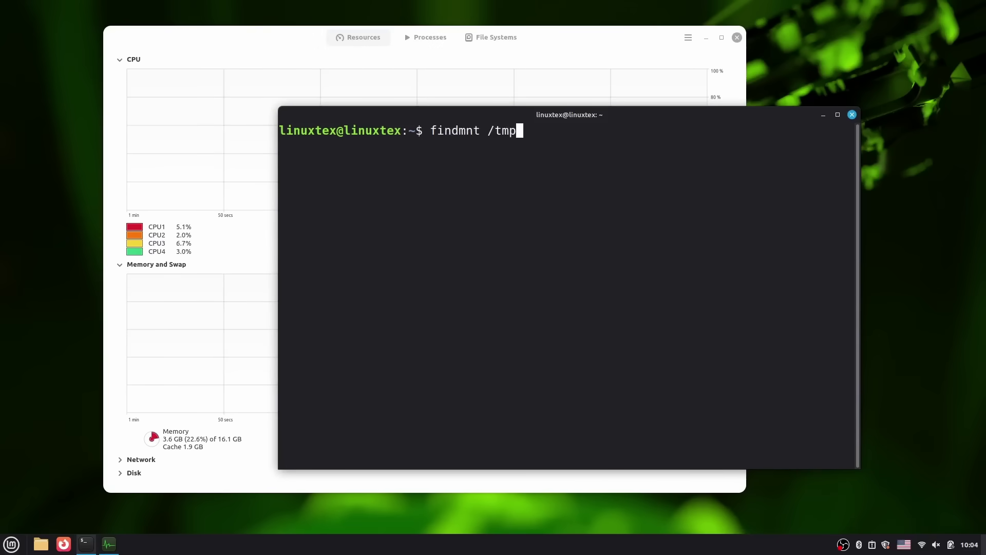
key("Return")
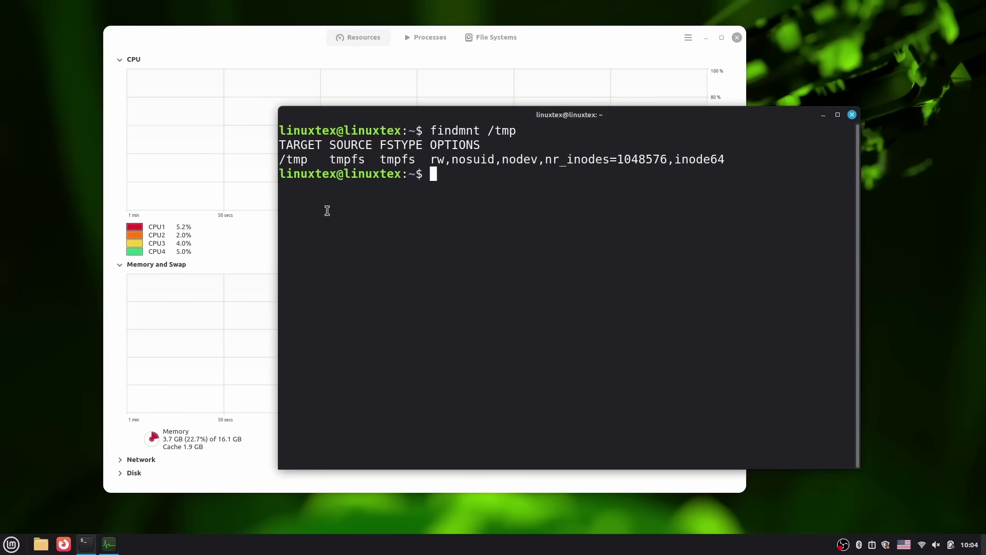
double_click(300, 161)
double_click(350, 161)
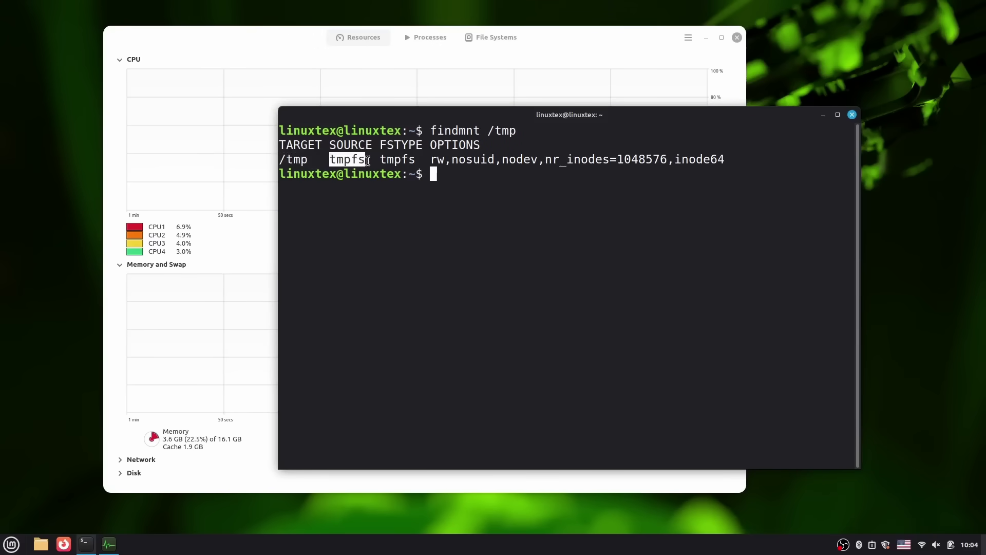
double_click(395, 162)
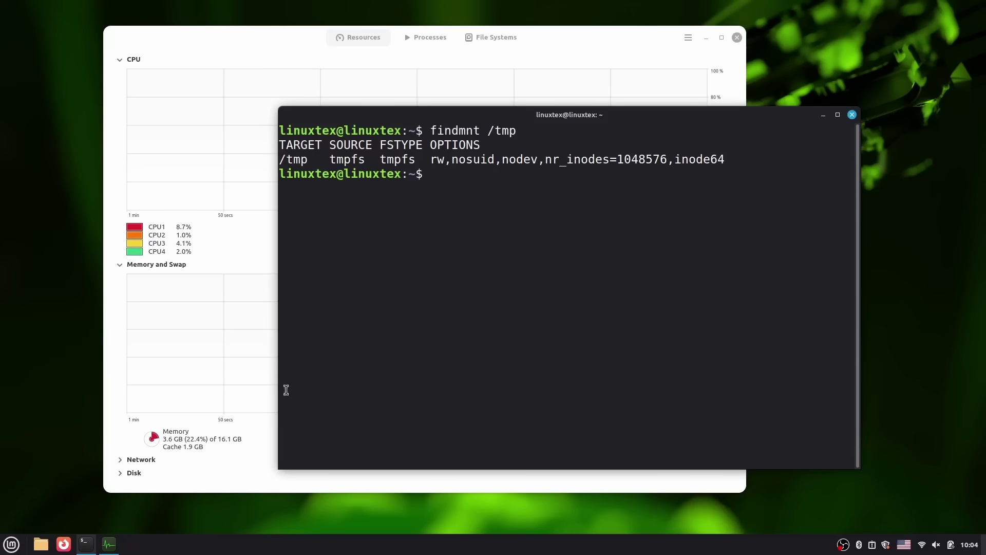
left_click(180, 440)
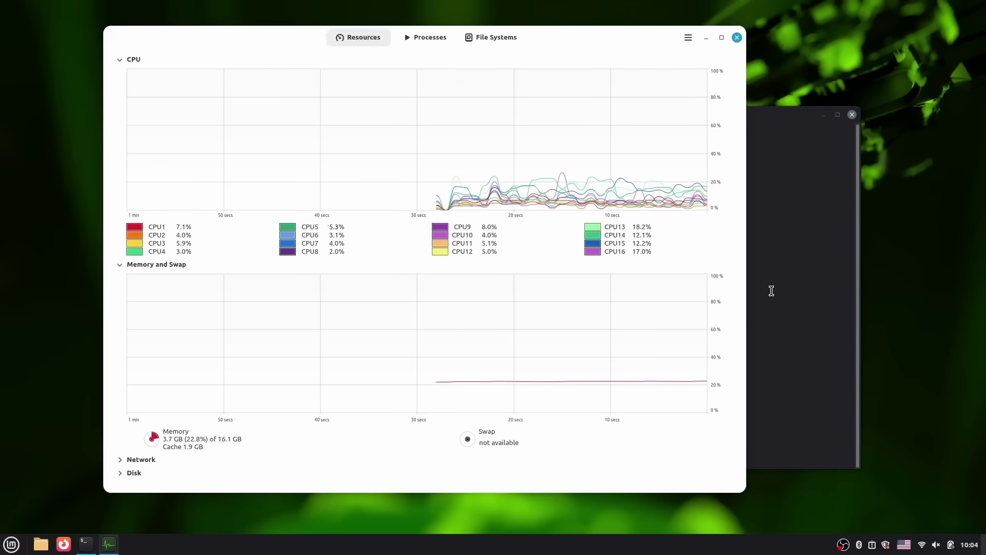
left_click(780, 289)
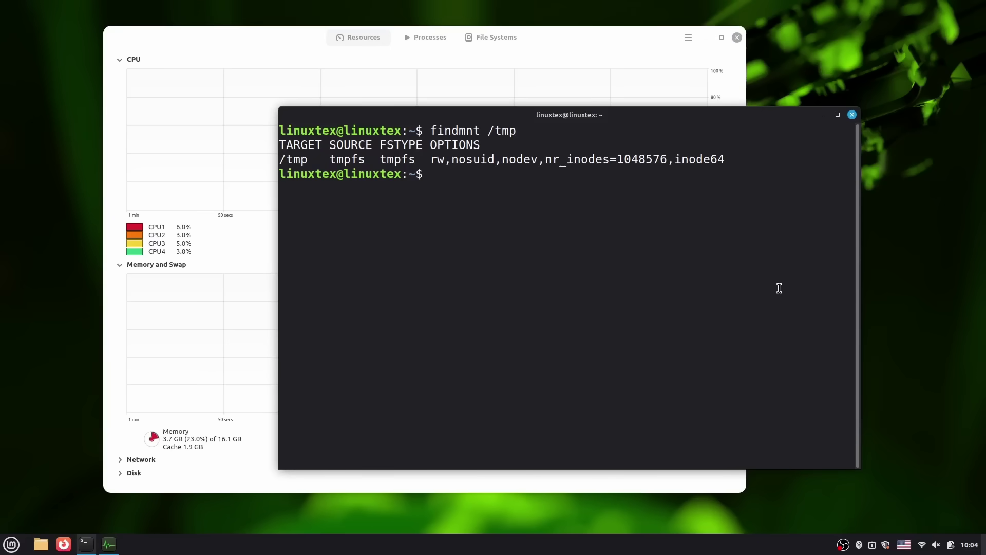
- Run df -hT /tmp and highlight the 7.5G size, 8.0K used, 7.5G available and 1% usage
type("df -hT /tmp")
key("Return")
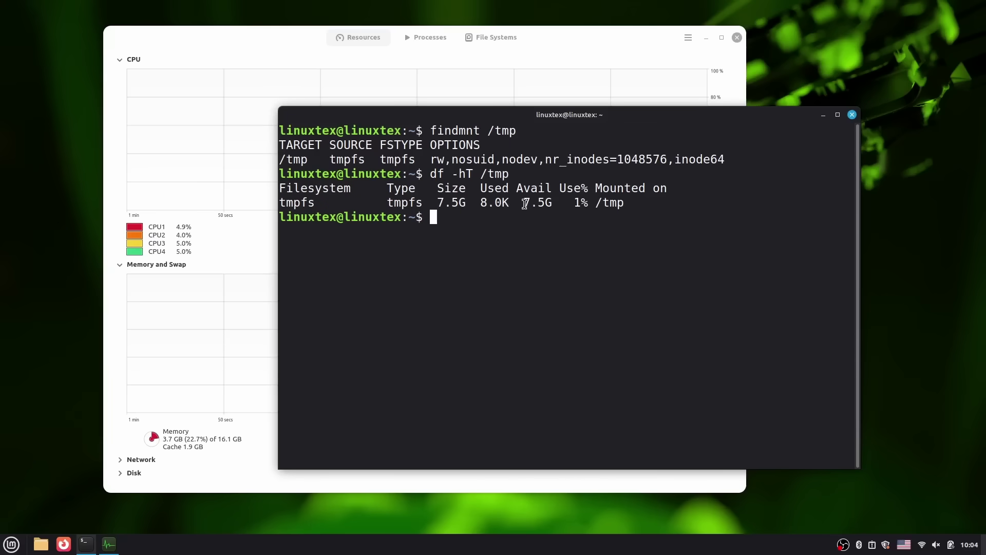
left_click_drag(525, 204, 550, 207)
left_click_drag(482, 204, 510, 204)
mouse_move(582, 204)
left_mouse_down()
mouse_move(567, 204)
mouse_move(589, 205)
mouse_move(577, 204)
left_mouse_up()
left_click_drag(437, 204, 466, 204)
- Highlight the tmpfs type, then check the kernel with uname -r and run findmnt /tmp
double_click(409, 204)
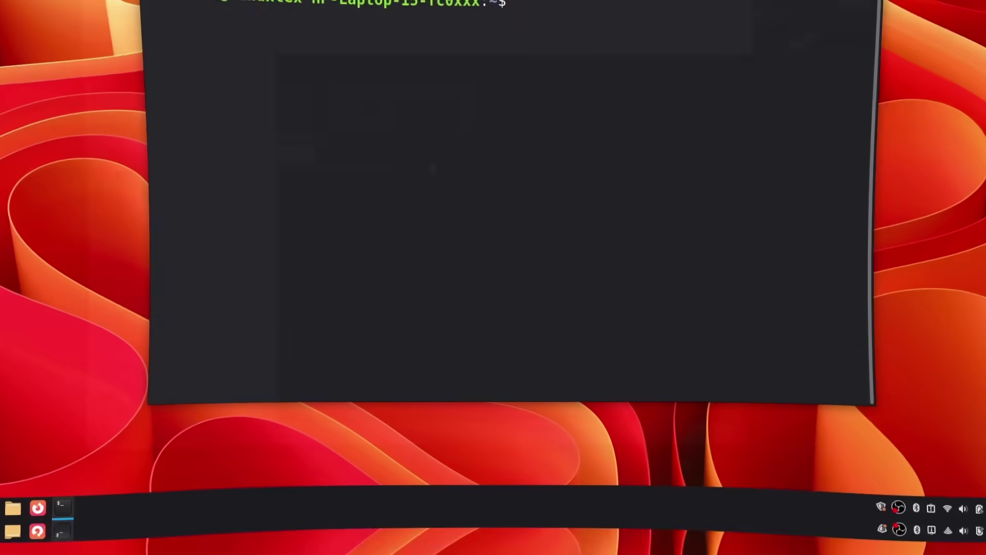
type("un")
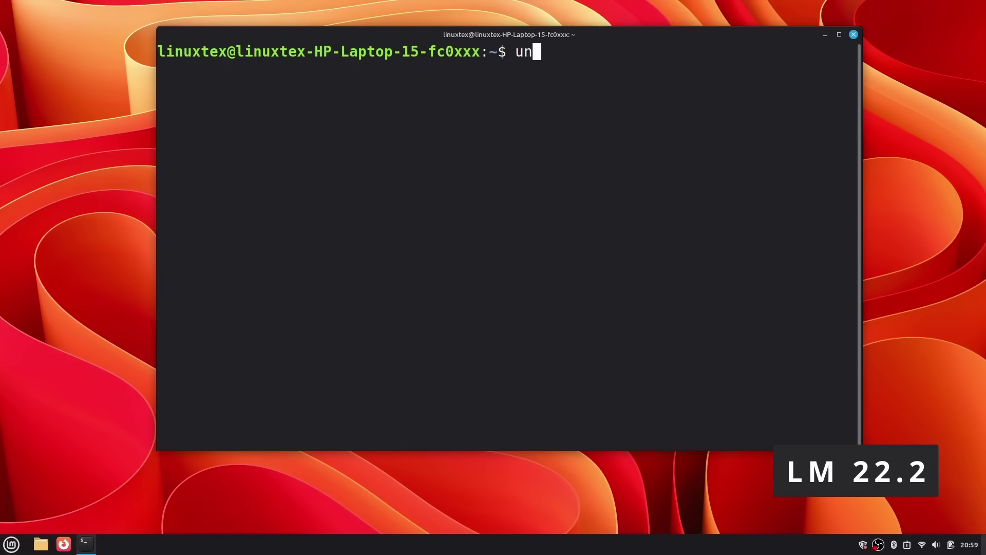
type("ame -r")
key("Return")
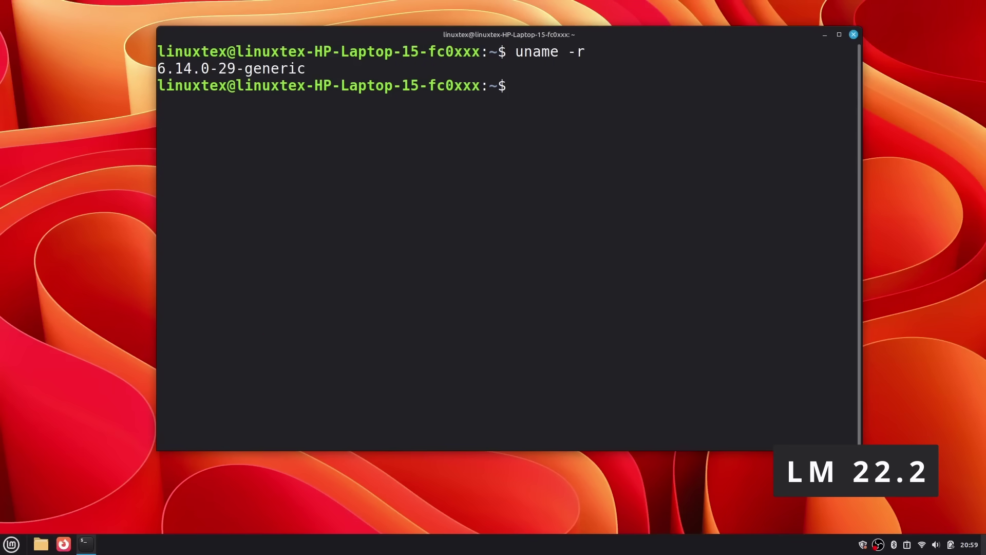
type("exit")
type("fin")
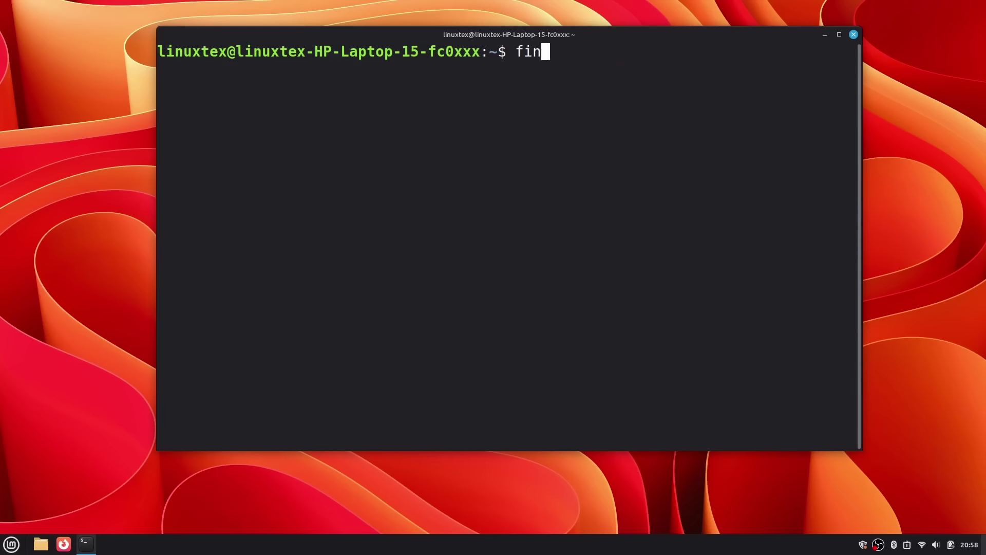
type("dmnt /tmp")
key("Return")
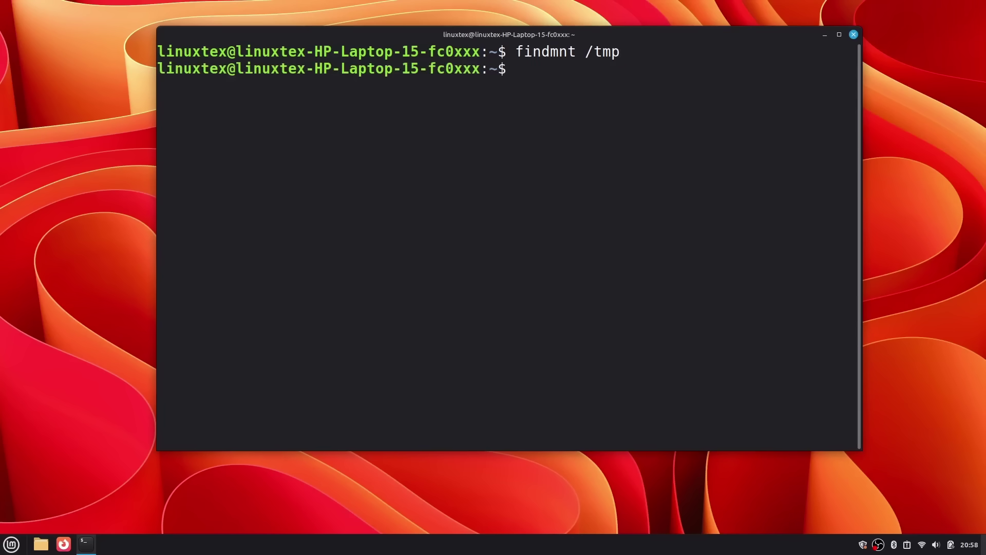
- Run df -hT and df -hT /tmp, highlighting ext4, 48G size, 7.7G used, 38G available, 17%
type("df -hT")
key("Return")
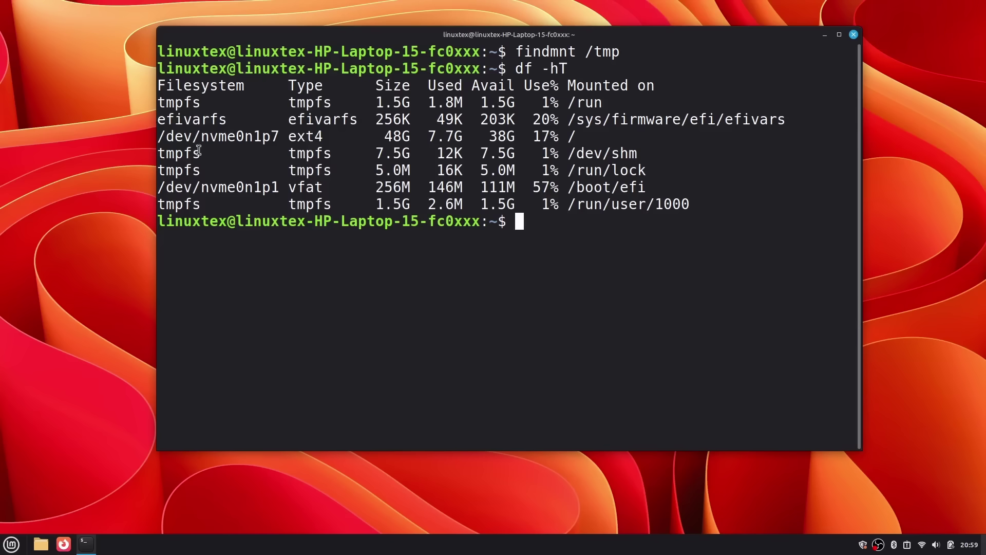
key("Up")
type("/tmp")
key("Return")
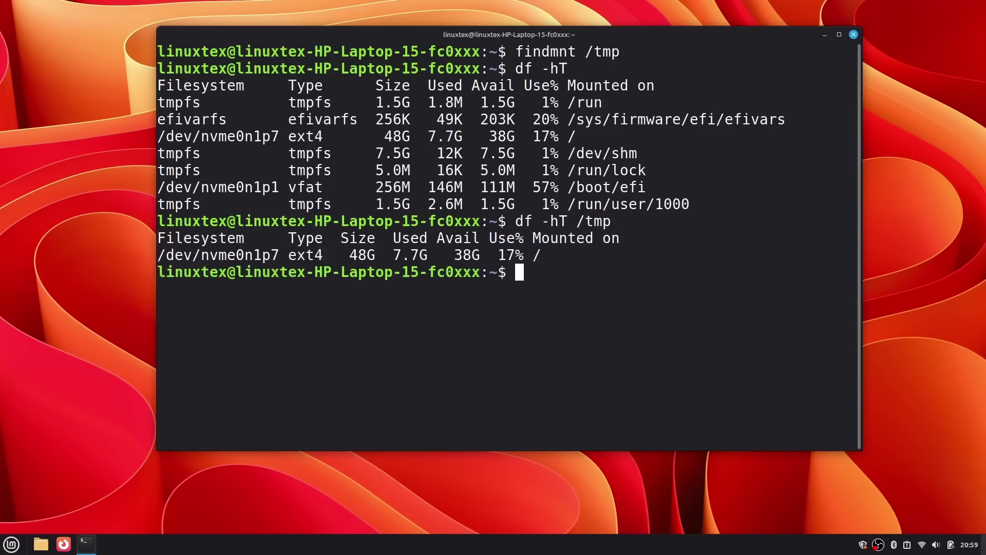
triple_click(208, 255)
double_click(301, 257)
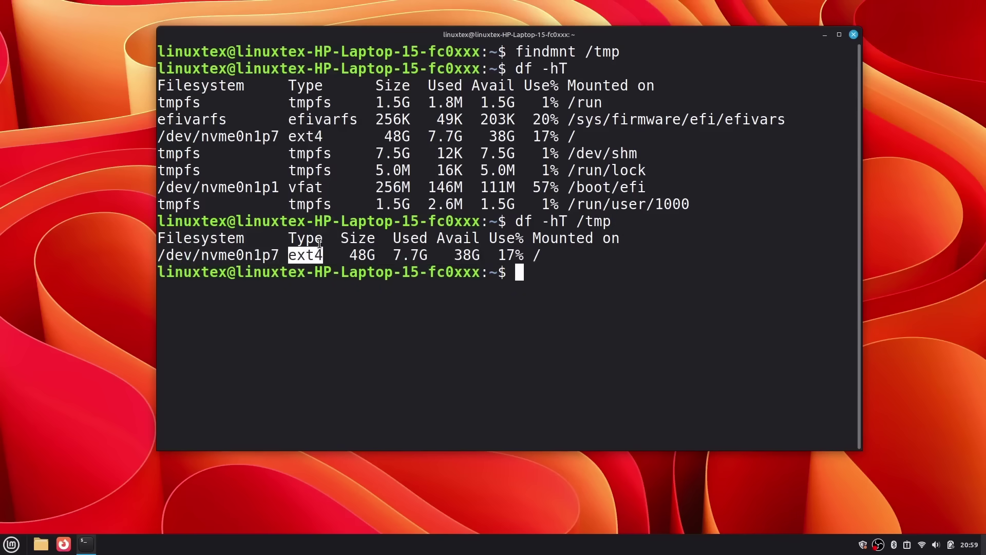
double_click(358, 257)
double_click(404, 256)
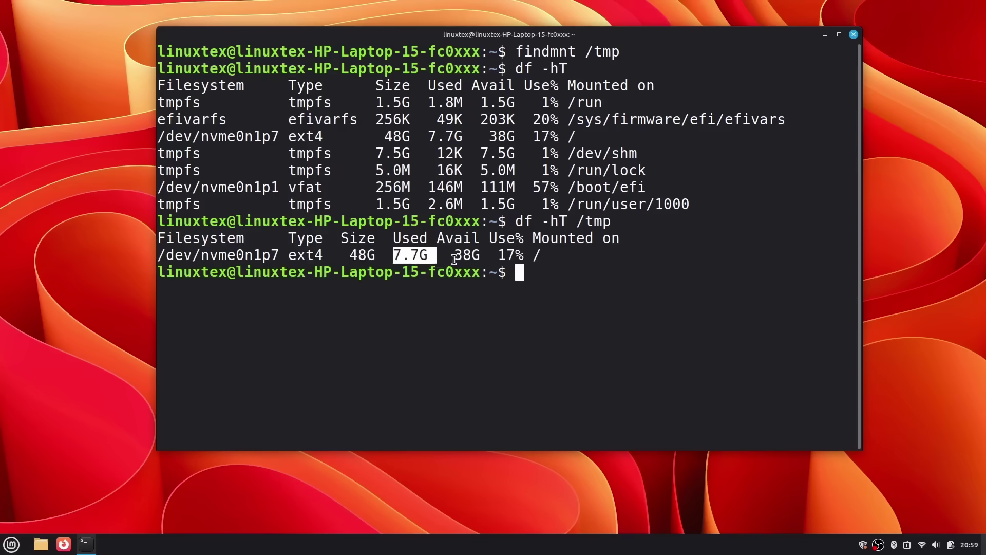
double_click(458, 256)
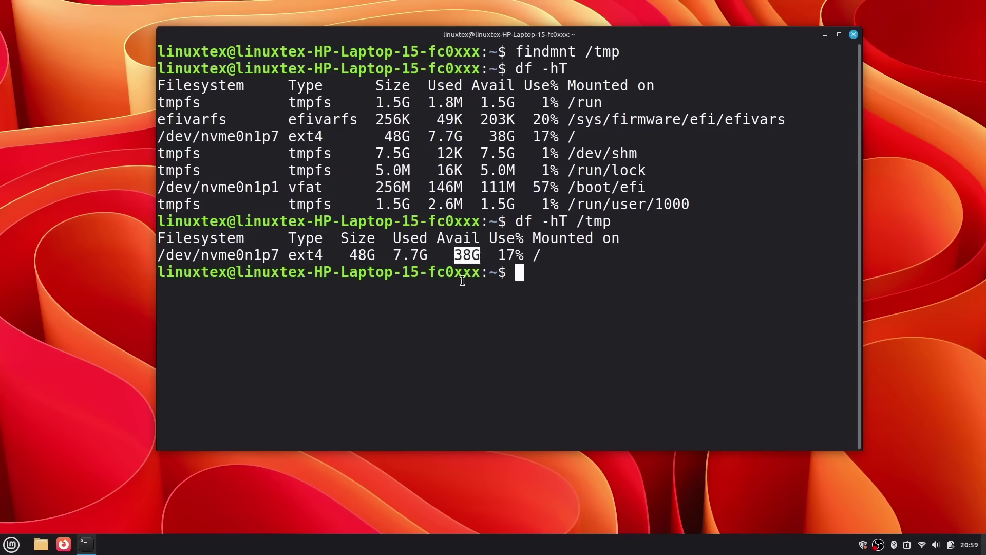
left_click_drag(495, 253, 543, 255)
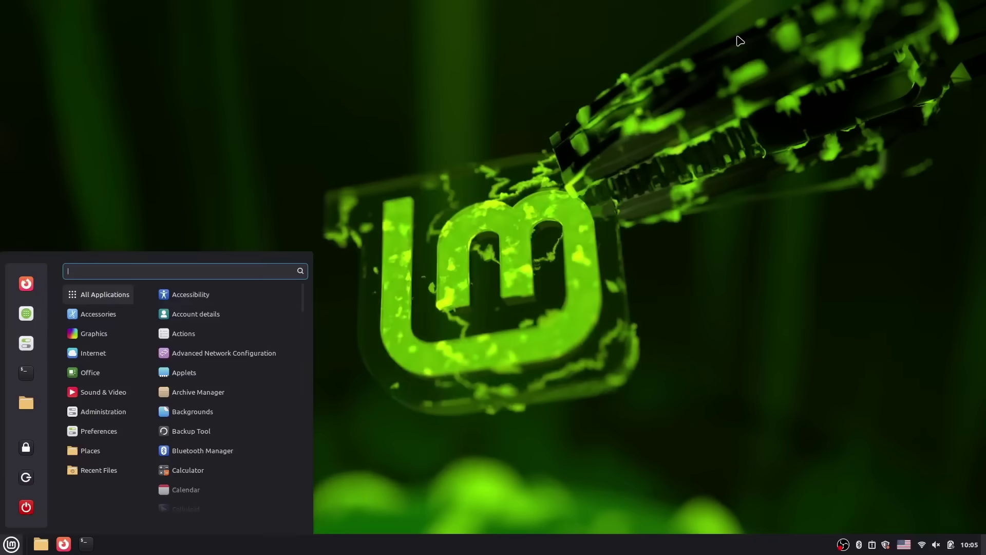
- Launch Update Manager via menu search and select the thunderbird update to read its description
type("upda")
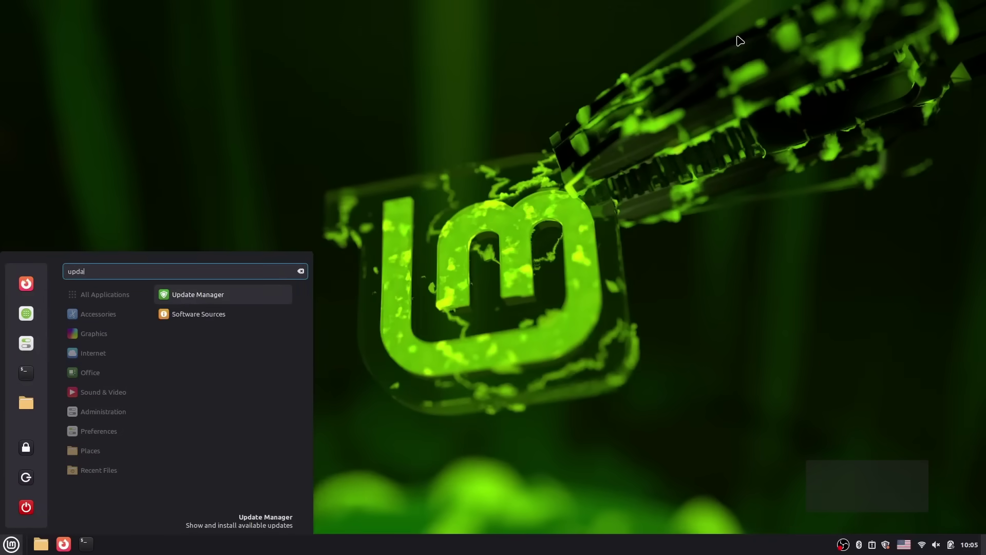
key("Return")
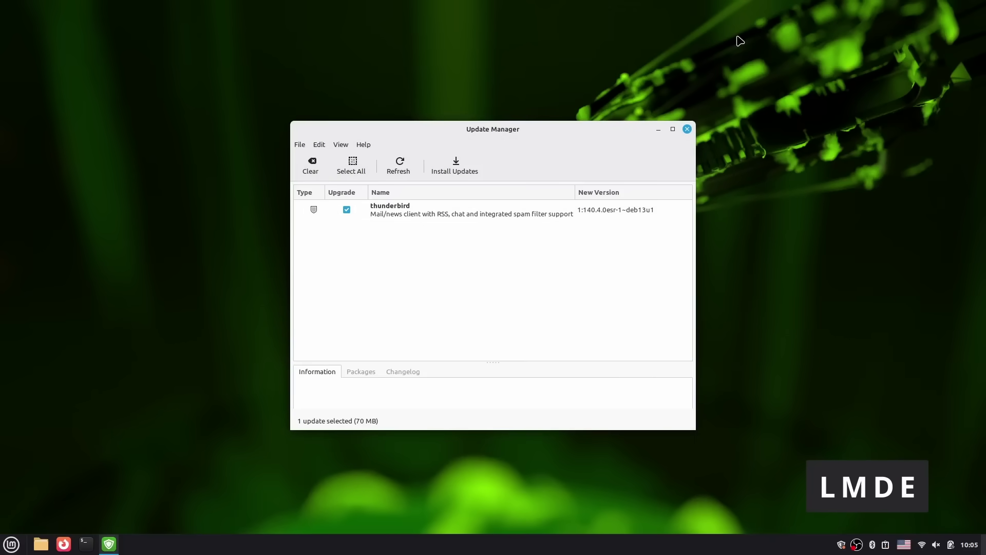
left_click(421, 211)
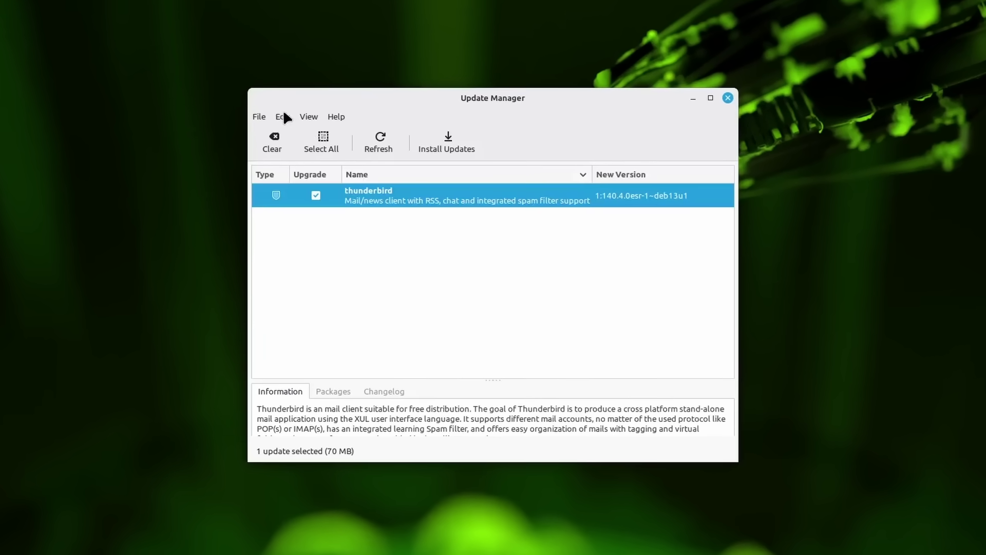
- Open Preferences, browse its Options, Packages and Automation tabs, then close it
left_click(283, 113)
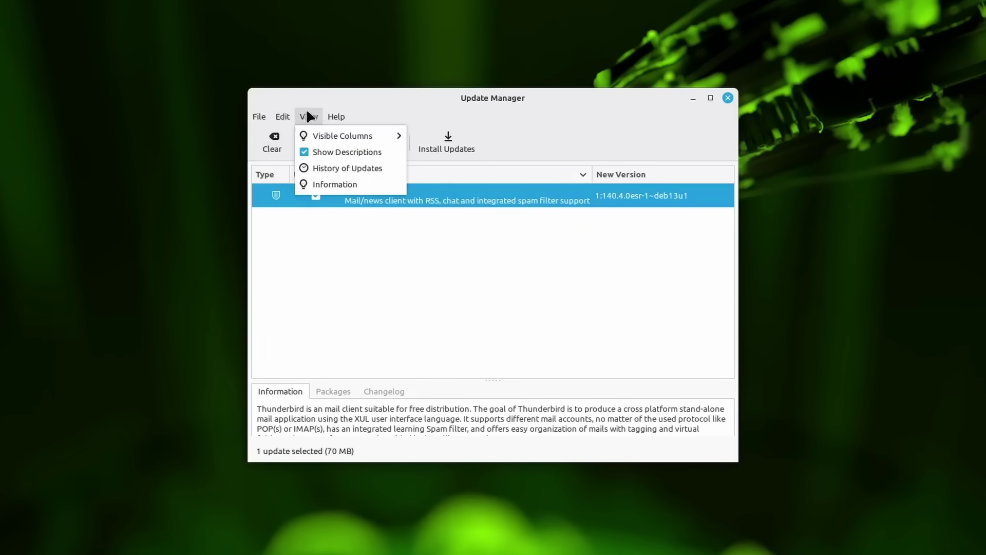
left_click(286, 130)
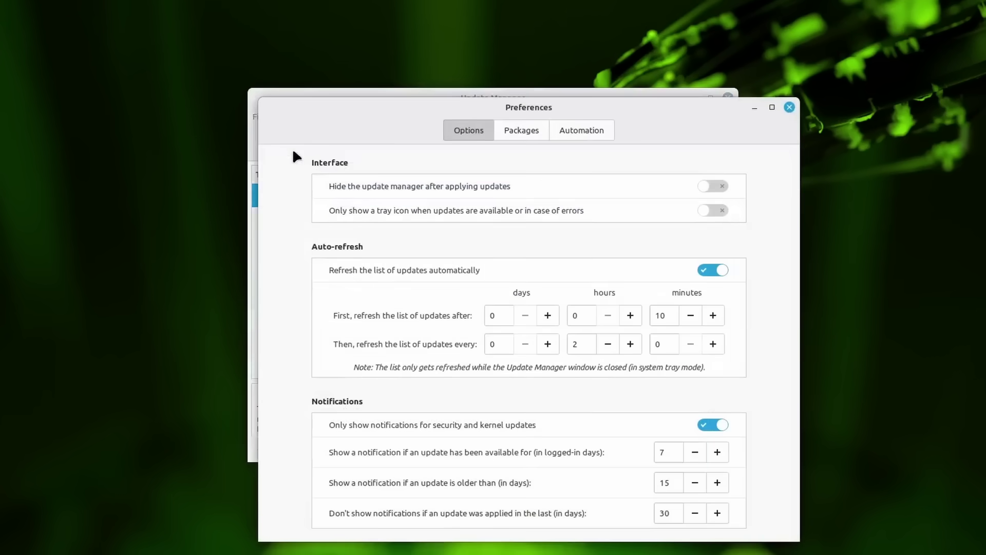
left_click(528, 138)
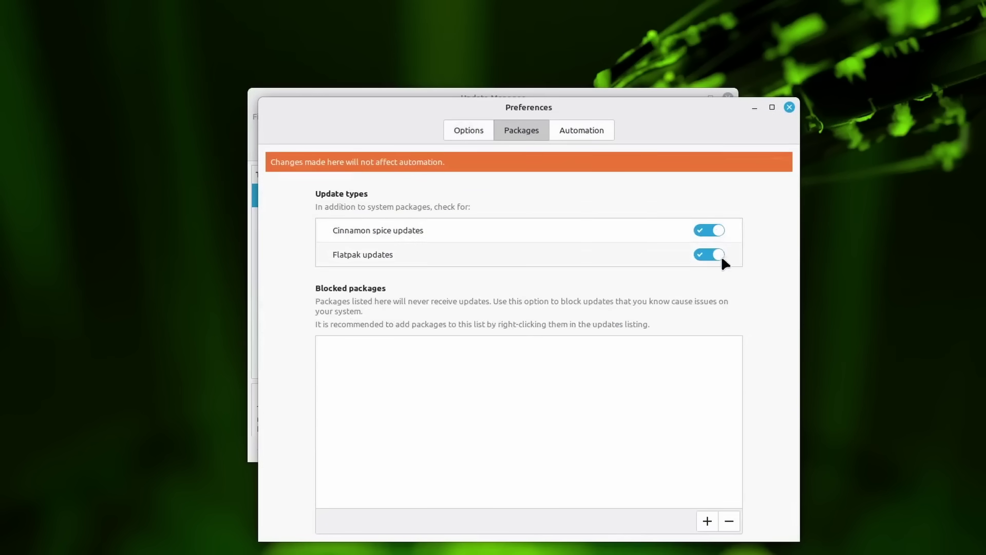
left_click(601, 139)
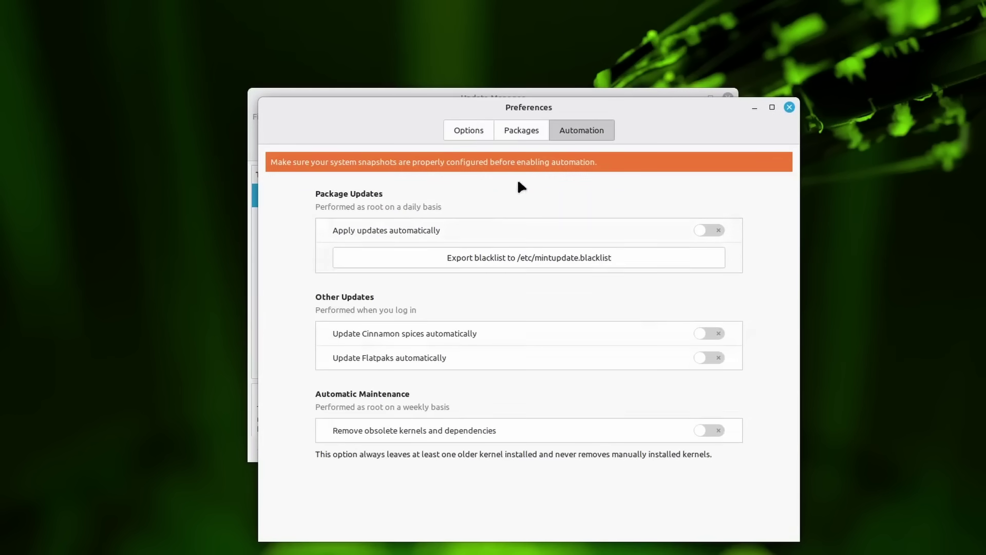
left_click(479, 130)
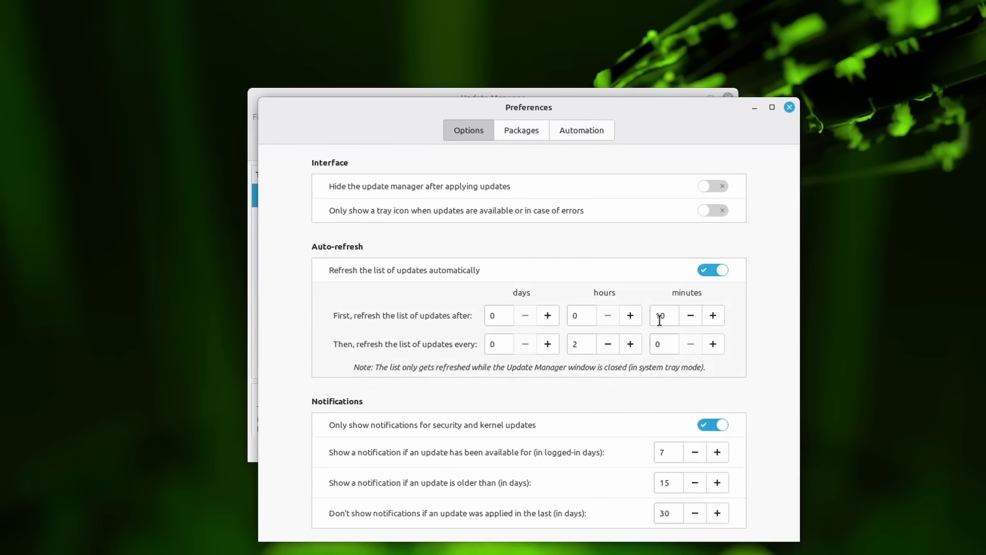
left_click(560, 138)
left_click(533, 137)
left_click(483, 137)
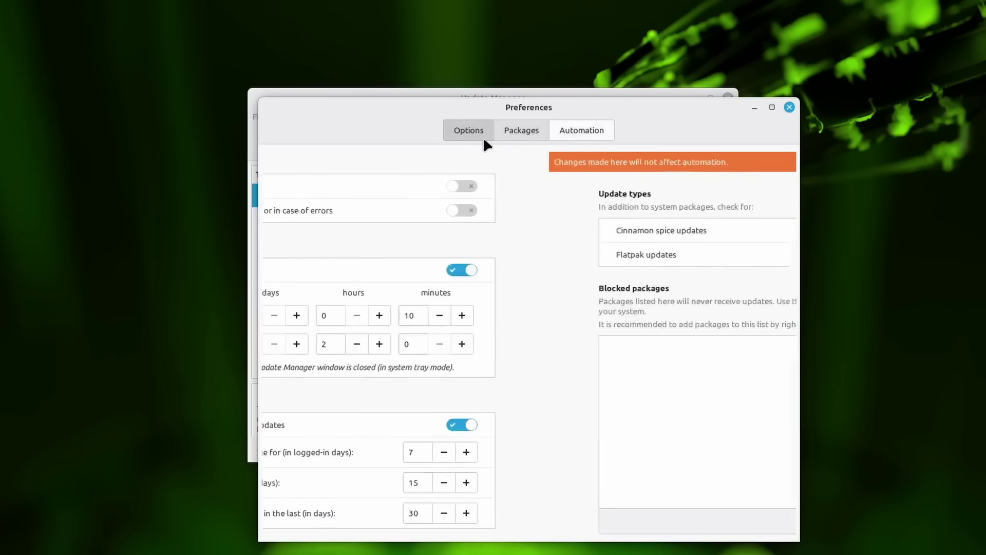
left_click(789, 107)
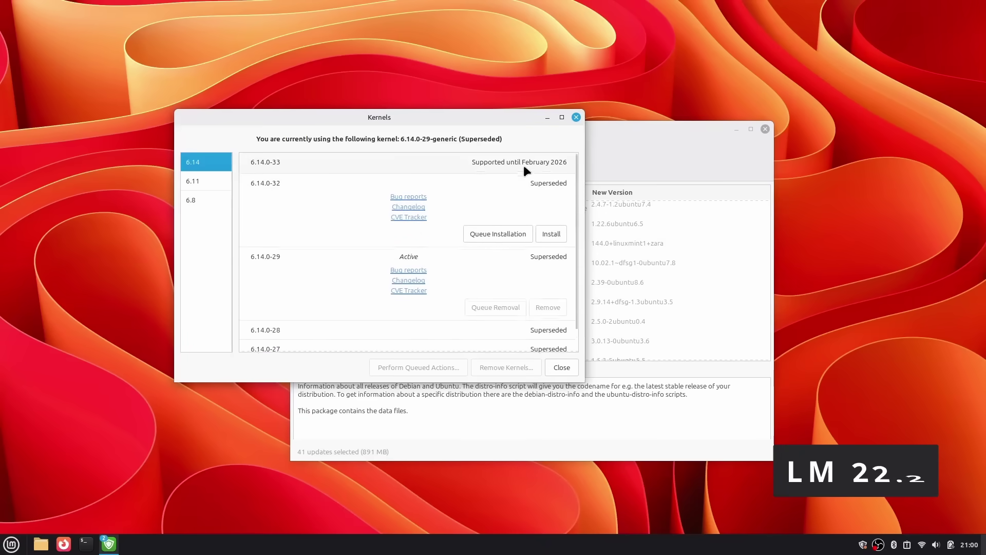
- Browse the 6.11 and 6.8 kernel series, return to 6.14, then close Update Manager
left_click(203, 184)
left_click(204, 201)
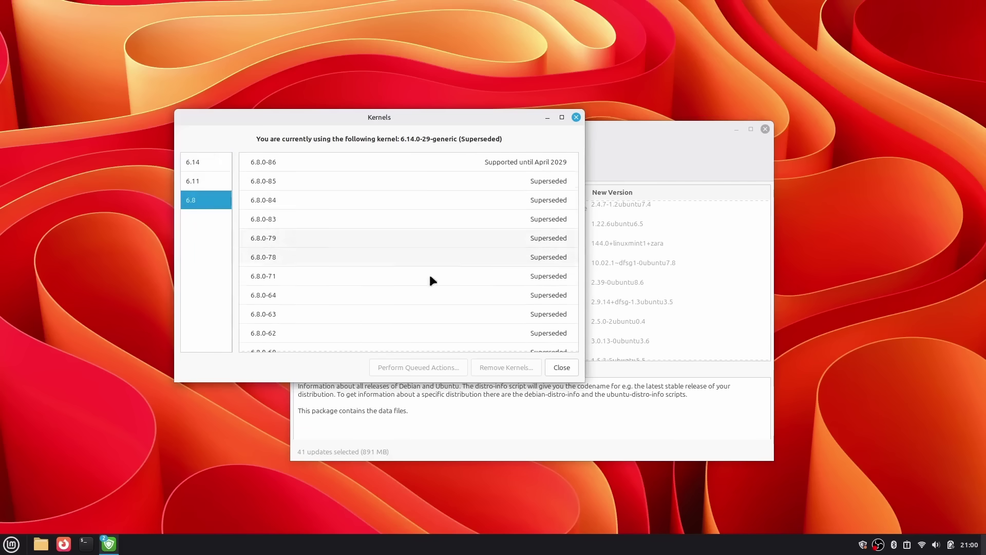
left_click(198, 166)
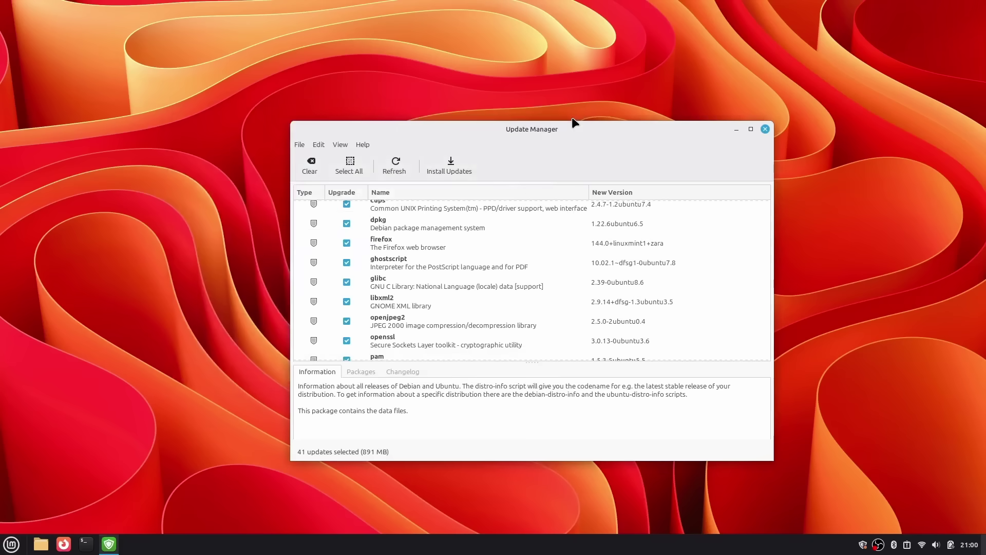
left_click(765, 130)
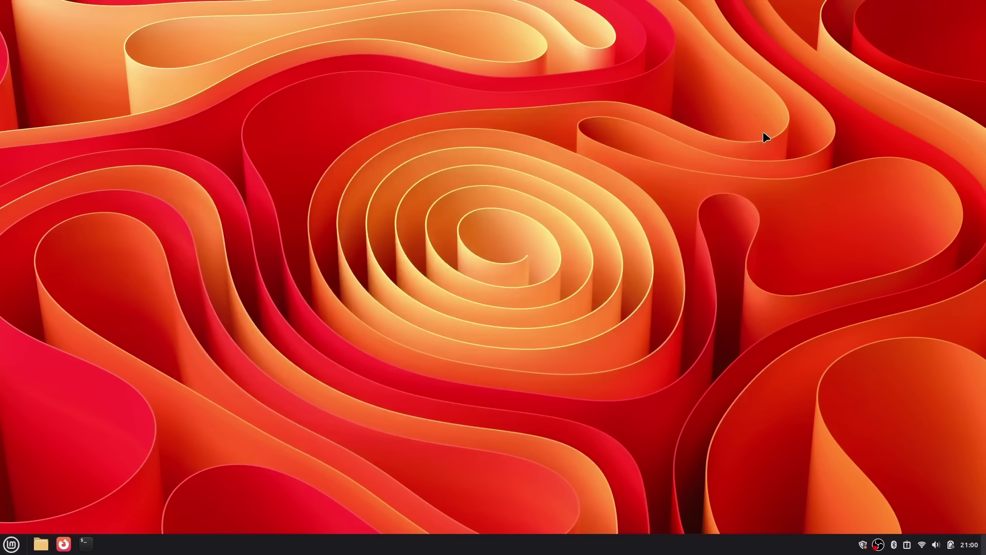
- Dismiss the desktop menu and open the Home folder and a terminal from the taskbar
right_click(236, 75)
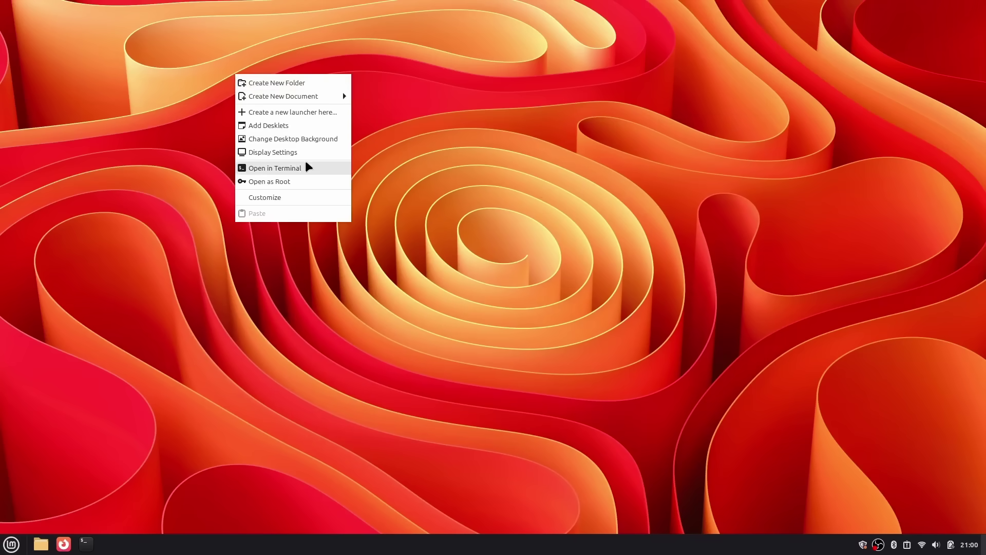
left_click(116, 368)
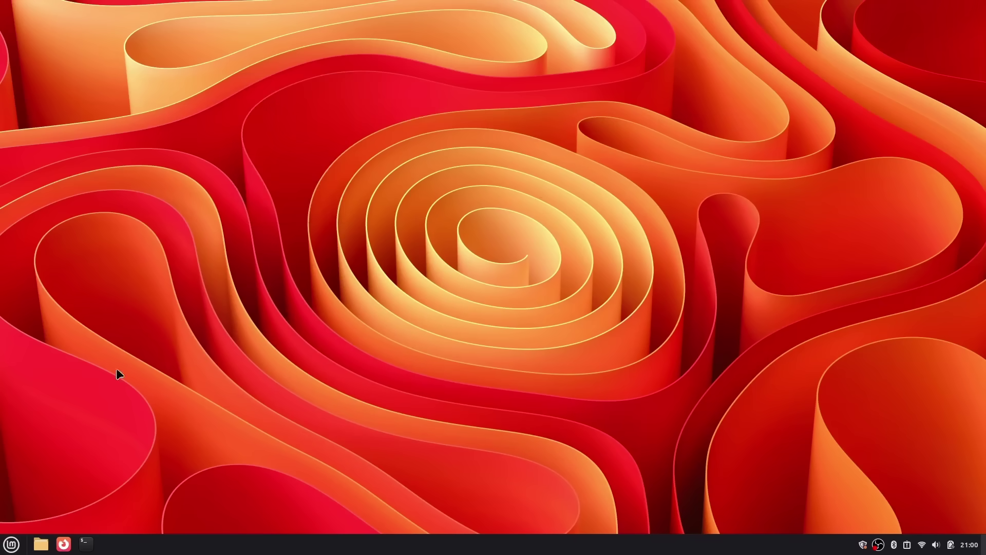
left_click(49, 548)
left_click(86, 543)
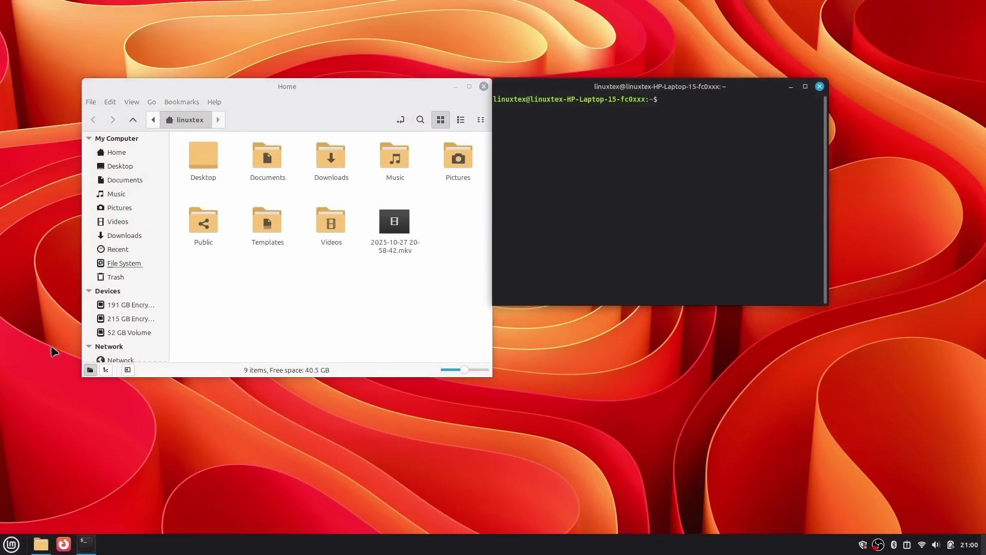
- Launch Software Manager, drag System Settings and Software Manager apart, and cycle through the windows
key("super")
left_click(26, 313)
key("super")
key("super")
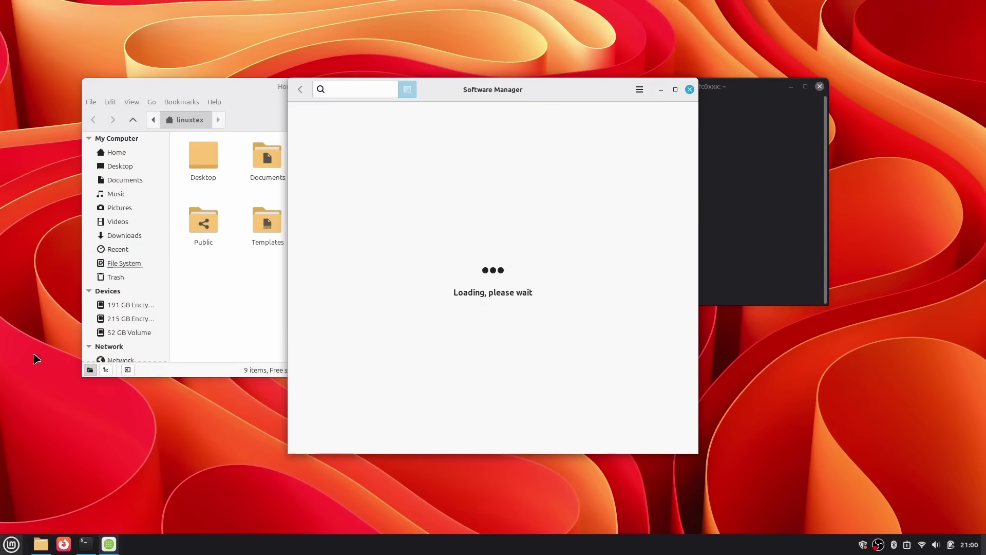
left_click_drag(489, 119, 321, 234)
left_click_drag(459, 89, 594, 143)
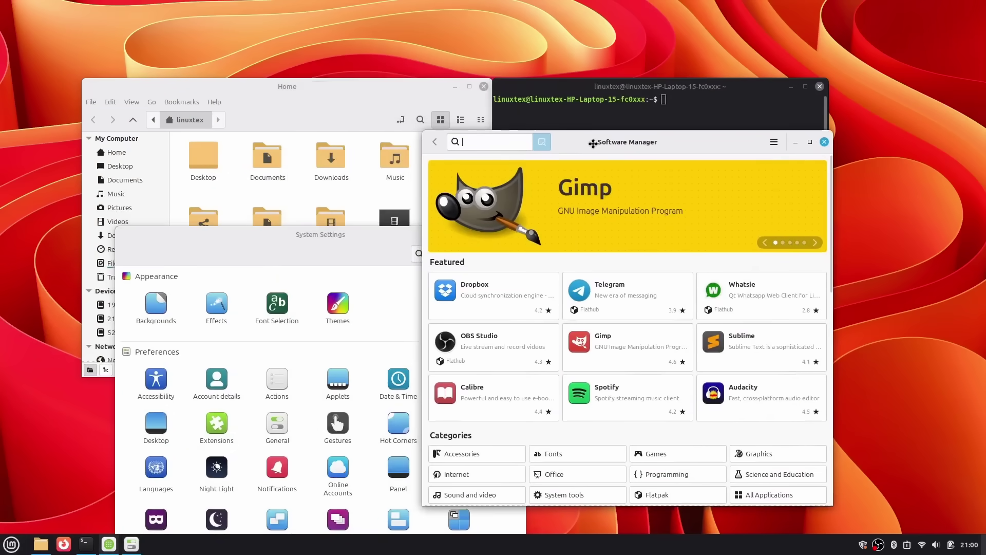
key("alt+Tab")
key("alt+Tab")
key("alt+Tab")
key("alt+Tab")
key("alt+Tab")
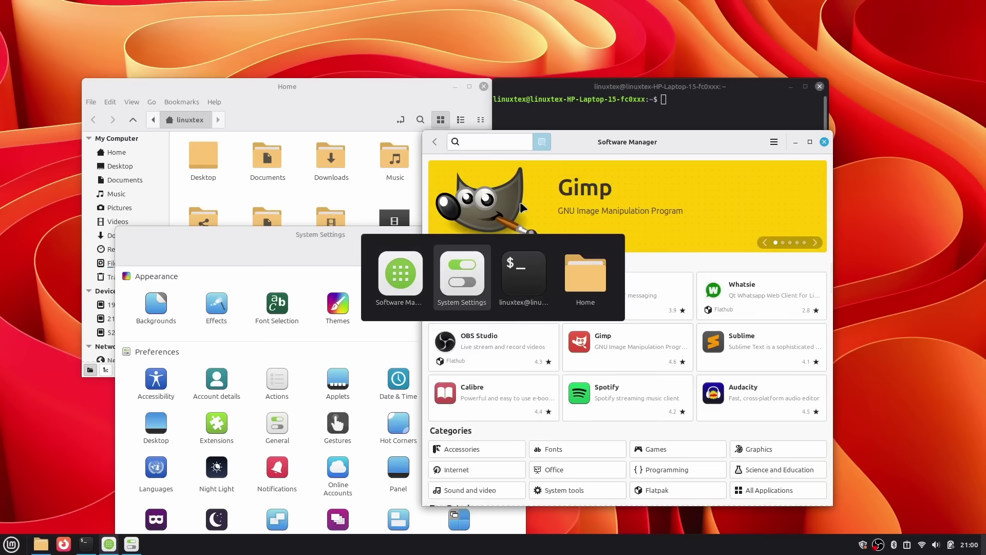
- Bring Home forward and open Cinnamon's Effects settings with an 'eff' menu search
key("alt+Tab")
key("alt+Tab")
key("alt+Tab")
key("alt+Tab")
key("alt+Tab")
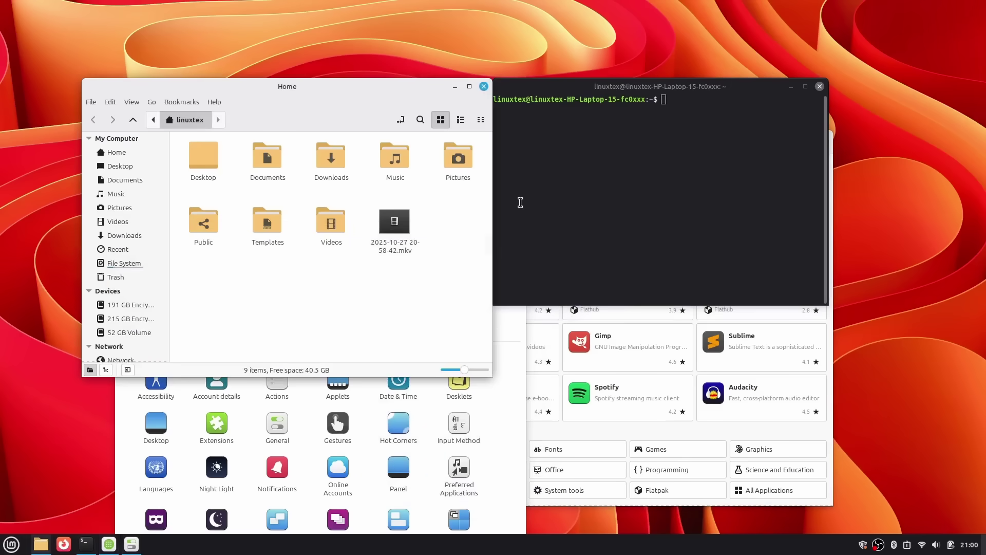
key("super")
type("effe")
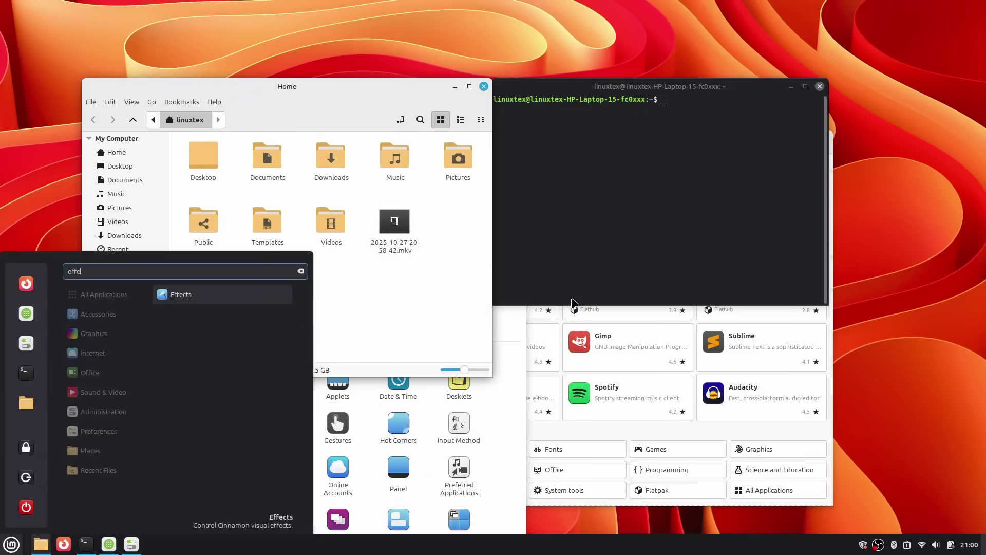
key("Return")
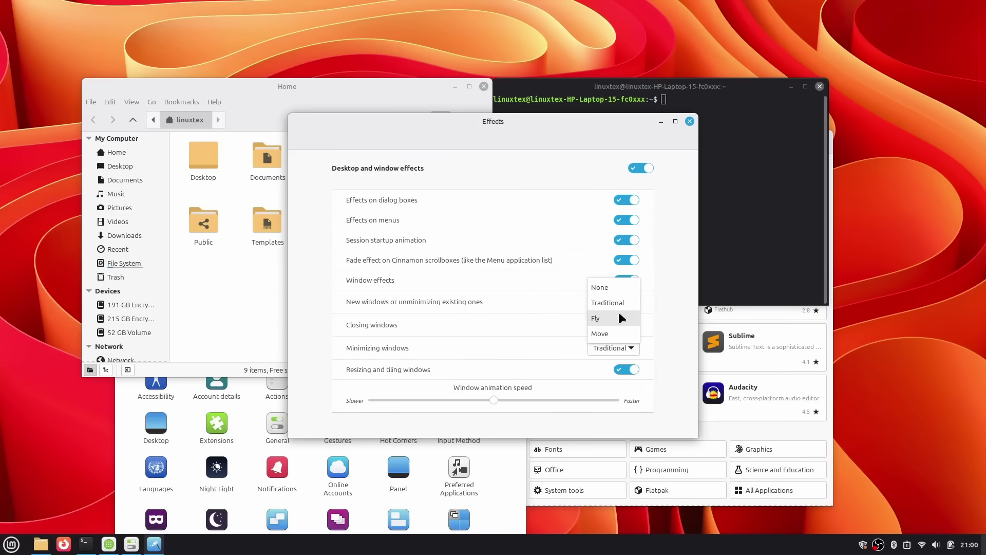
left_click(322, 330)
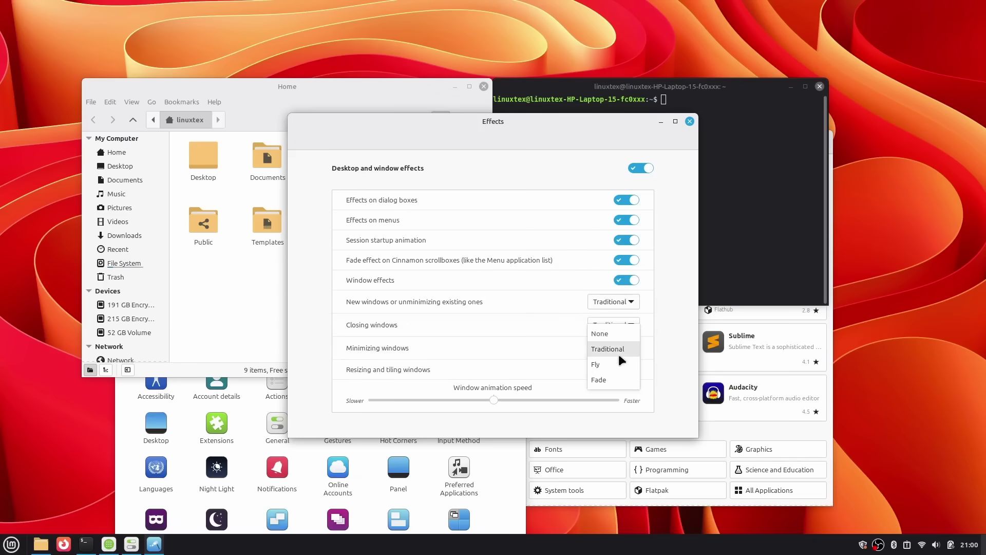
- Preview the current minimize animation, then set Minimizing windows to Fade and test it
left_click(660, 122)
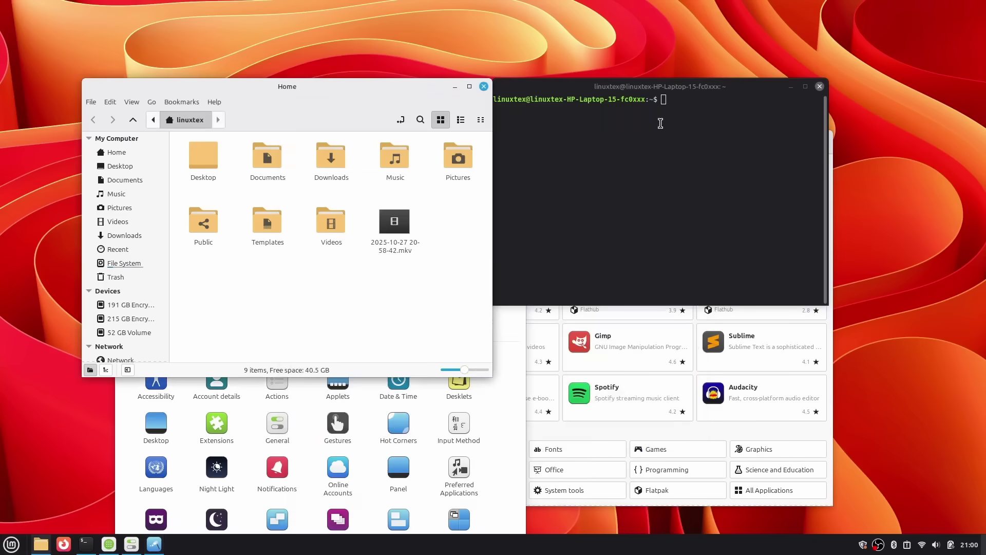
key("super")
left_click(652, 280)
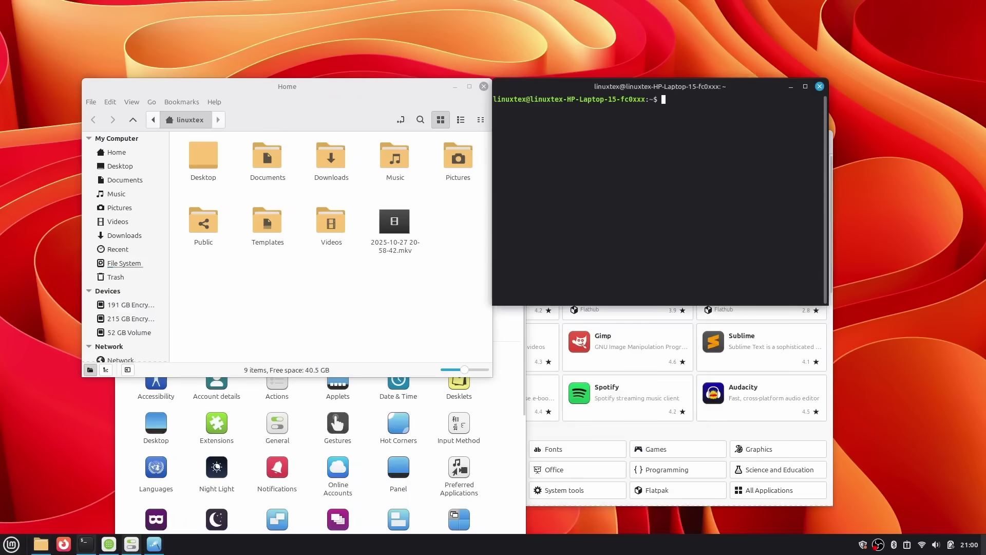
left_click(154, 544)
left_click(631, 353)
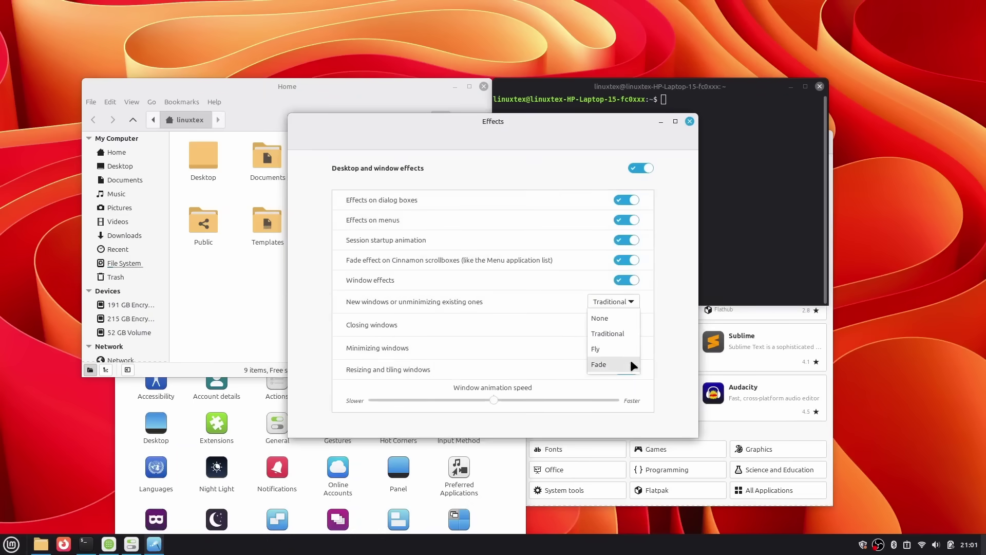
left_click(599, 364)
left_click(661, 122)
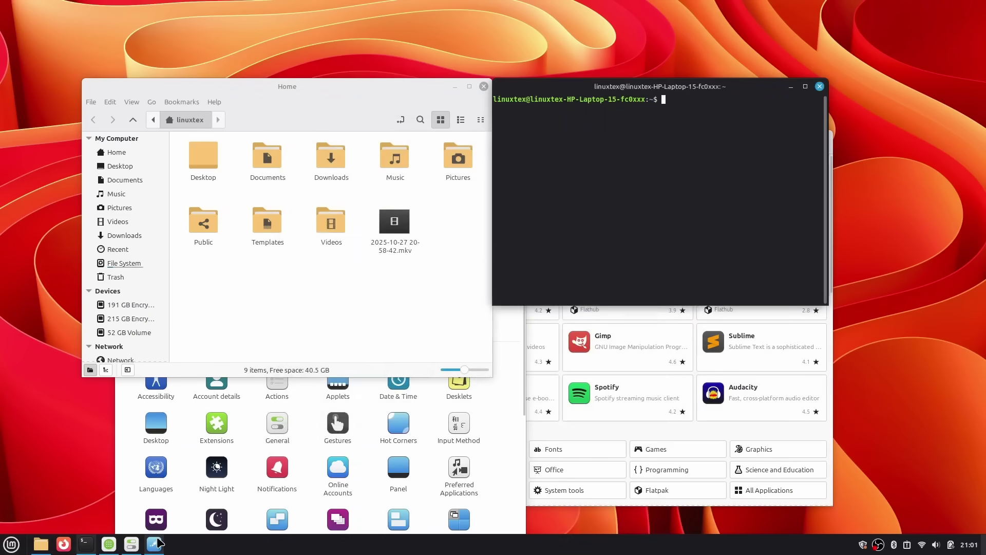
left_click(156, 543)
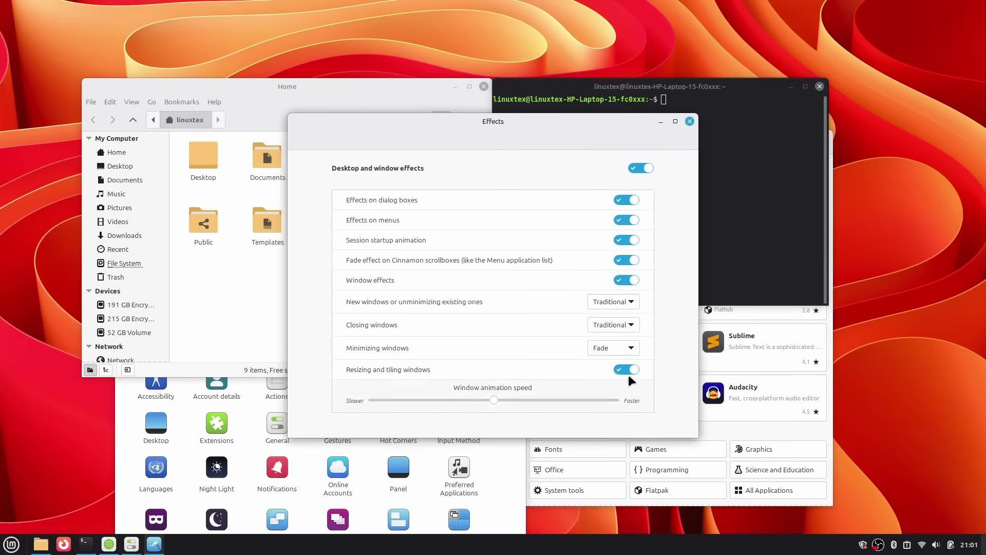
- Set the minimizing animation to None and test minimizing the Effects window twice
left_click(624, 348)
left_click(624, 301)
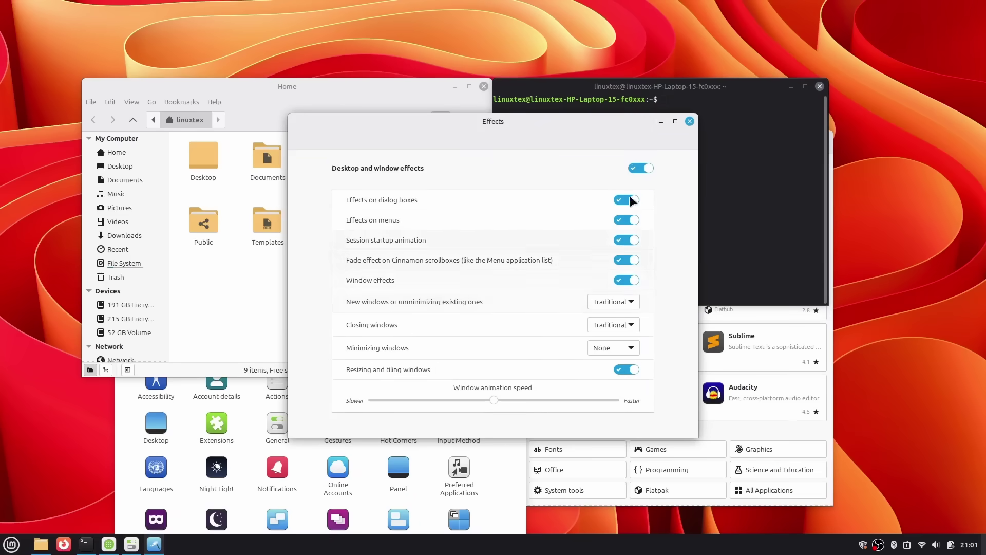
left_click(661, 122)
left_click(154, 544)
left_click(662, 121)
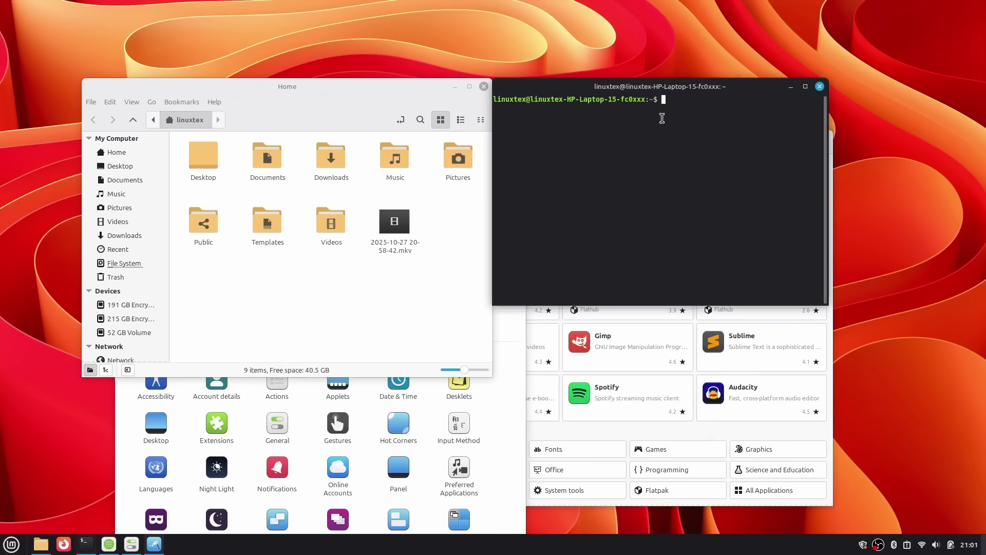
left_click(154, 544)
- Set the minimizing animation back to Traditional and preview it
left_click(629, 347)
left_click(627, 367)
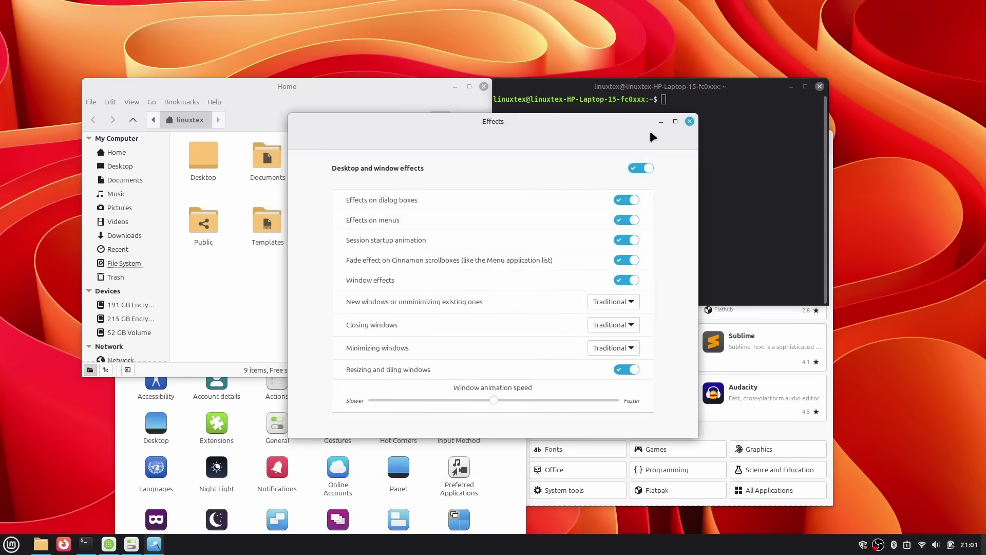
left_click(661, 122)
left_click(163, 547)
- Switch off Desktop and window effects, then minimize Effects, Files, Terminal and System Settings
left_click(641, 168)
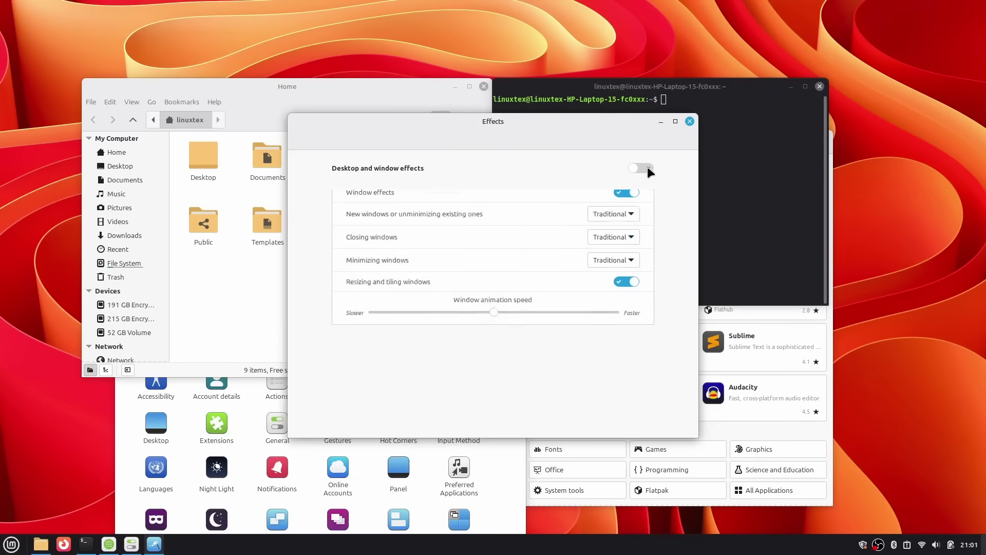
left_click(662, 121)
left_click(455, 86)
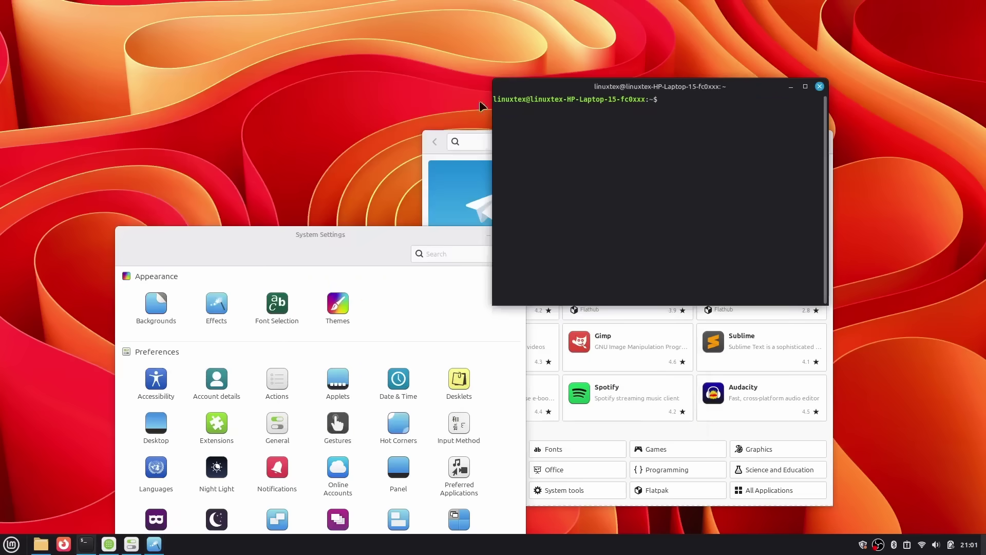
left_click(792, 87)
left_click(786, 143)
left_click(461, 239)
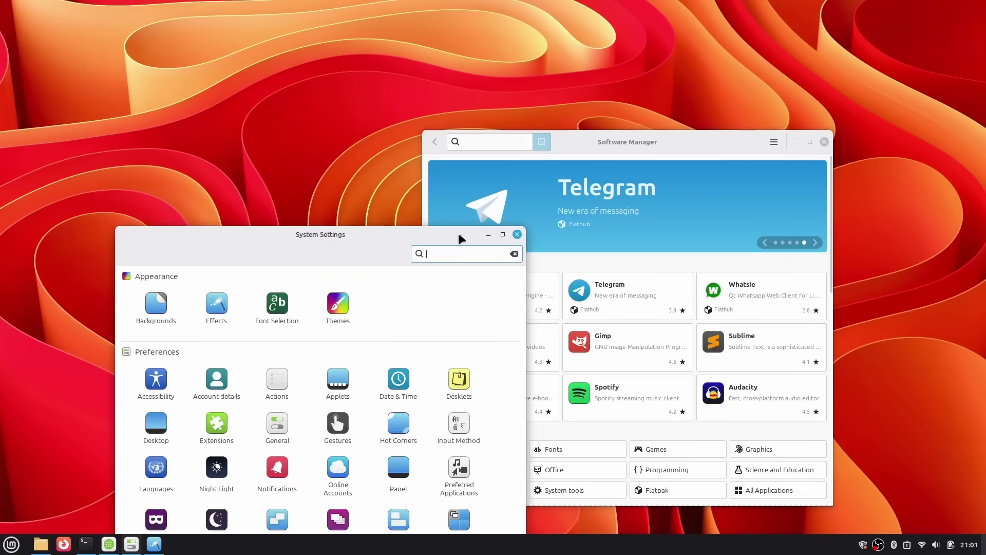
left_click(488, 236)
- Minimize Software Manager and switch Desktop and window effects back on
left_click(795, 142)
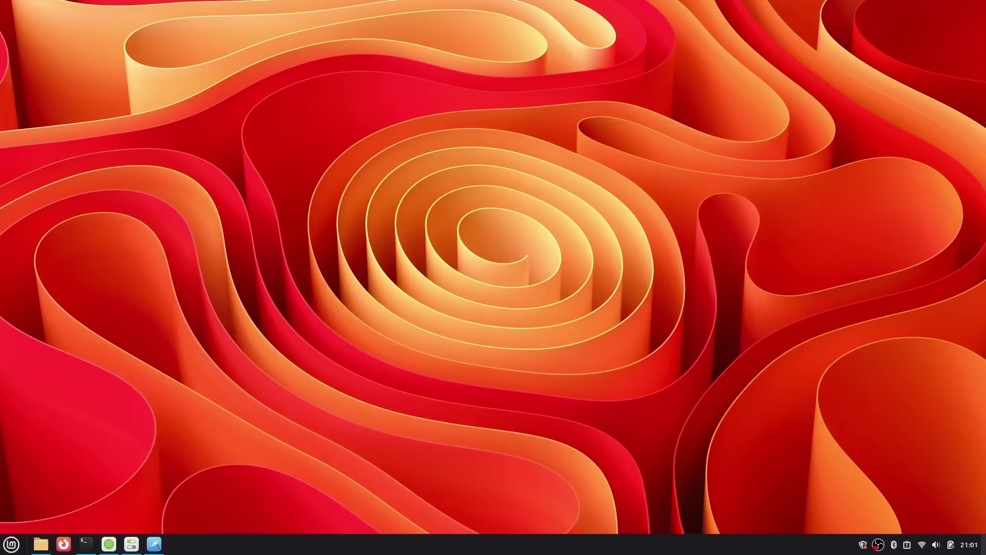
left_click(154, 545)
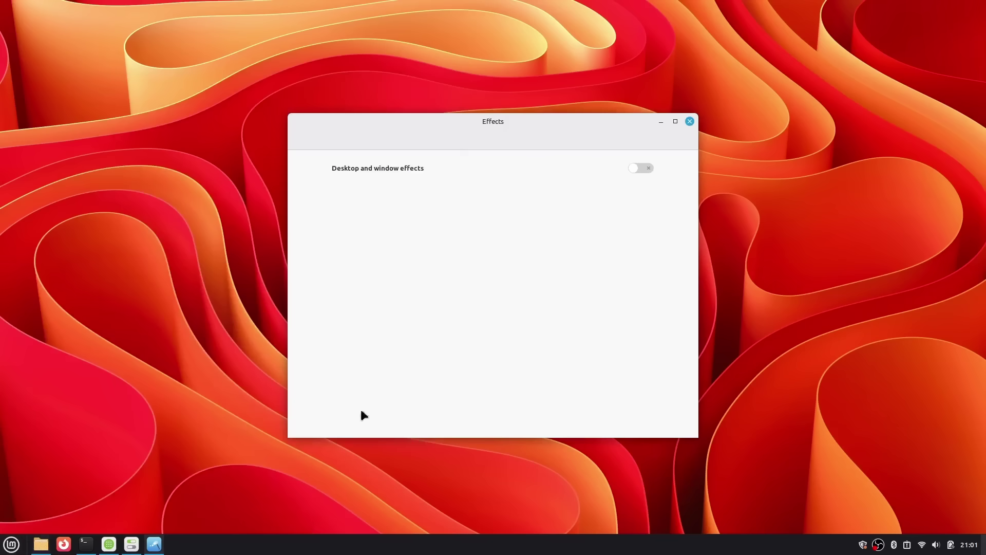
left_click(640, 168)
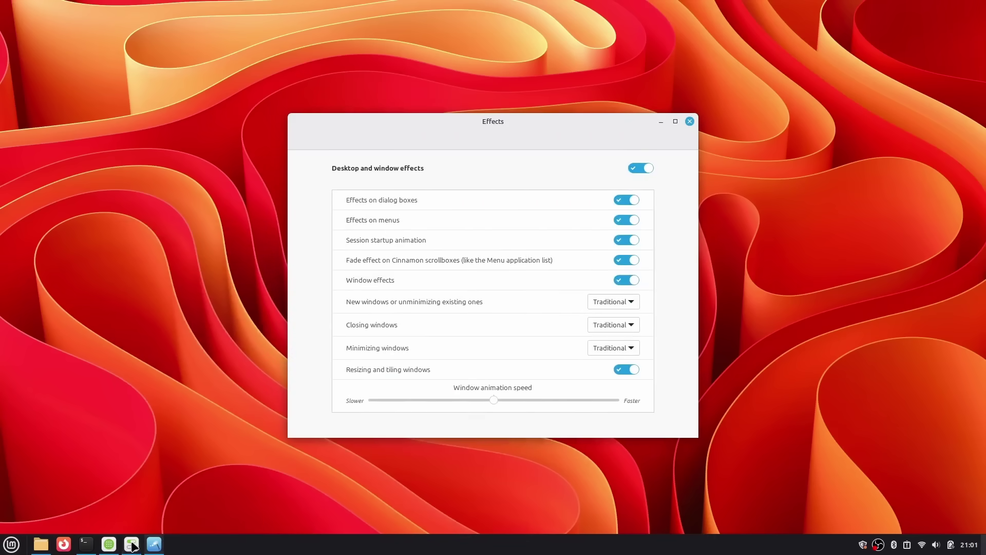
- Close the Effects, System Settings, Software Manager and Terminal windows
left_click(691, 122)
left_click(132, 544)
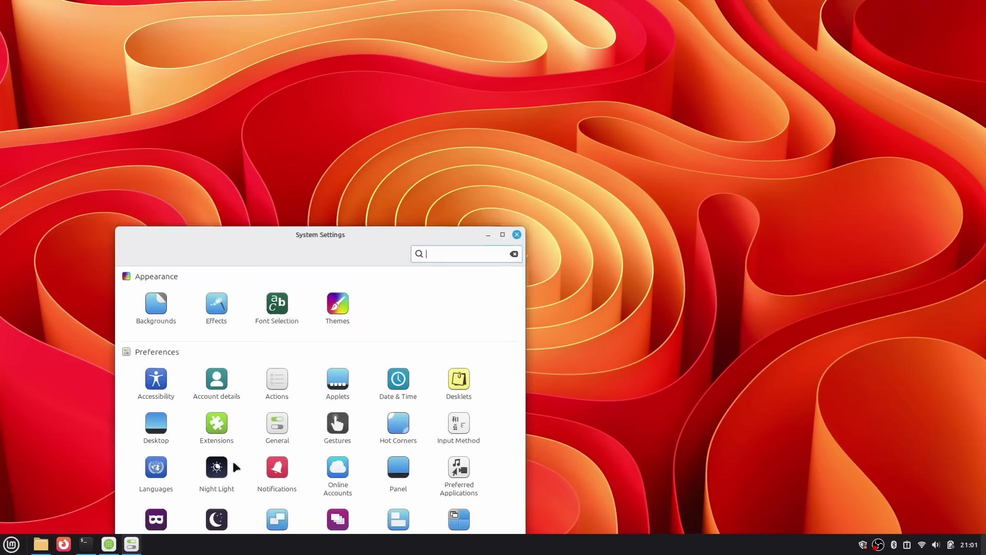
left_click(517, 235)
left_click(109, 544)
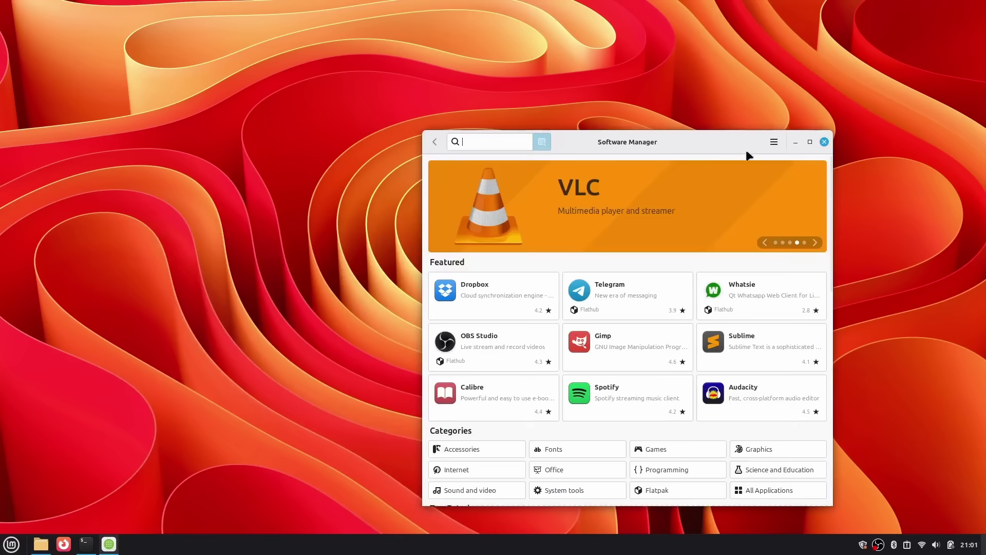
left_click(822, 142)
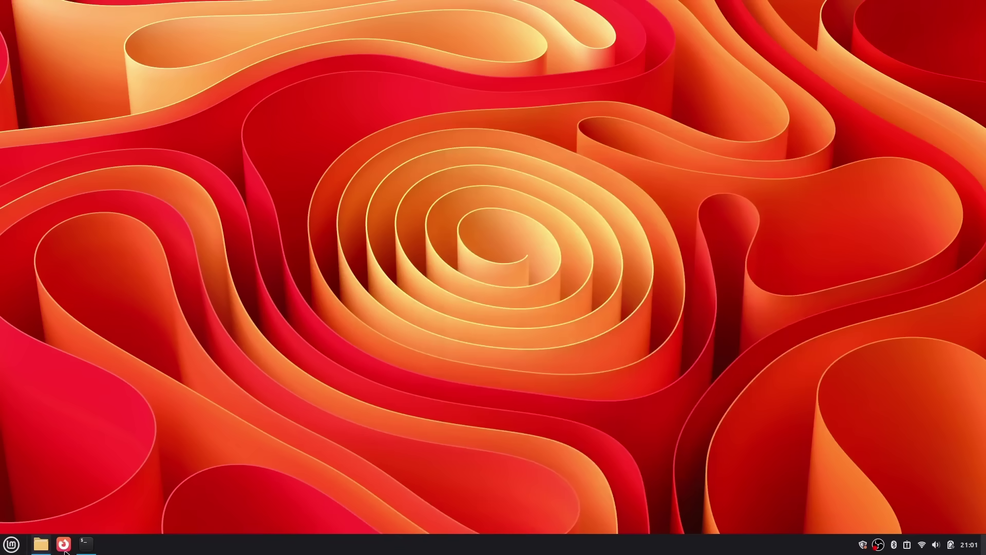
left_click(85, 544)
left_click(820, 87)
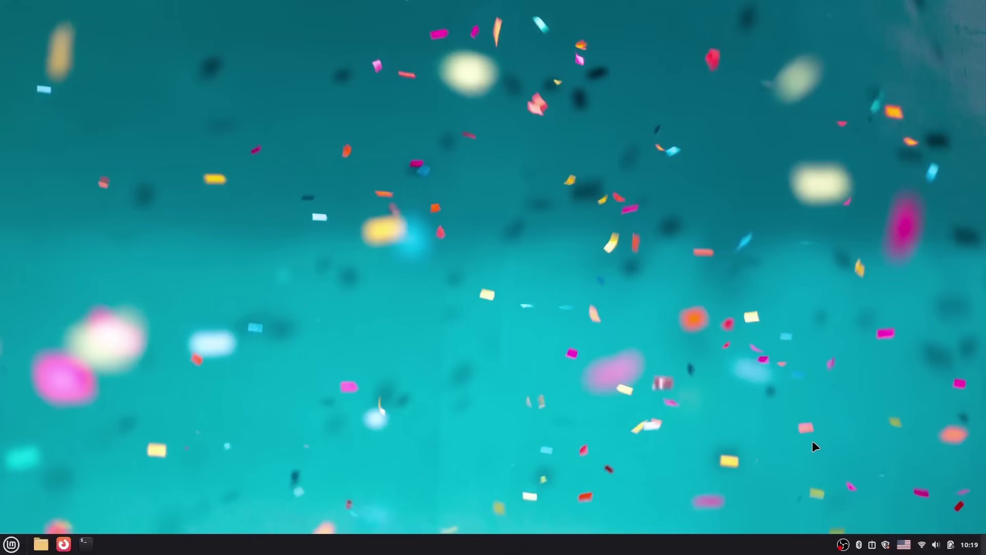
- Open Software Sources from a 'software' menu search and authenticate with the administrator password
key("super")
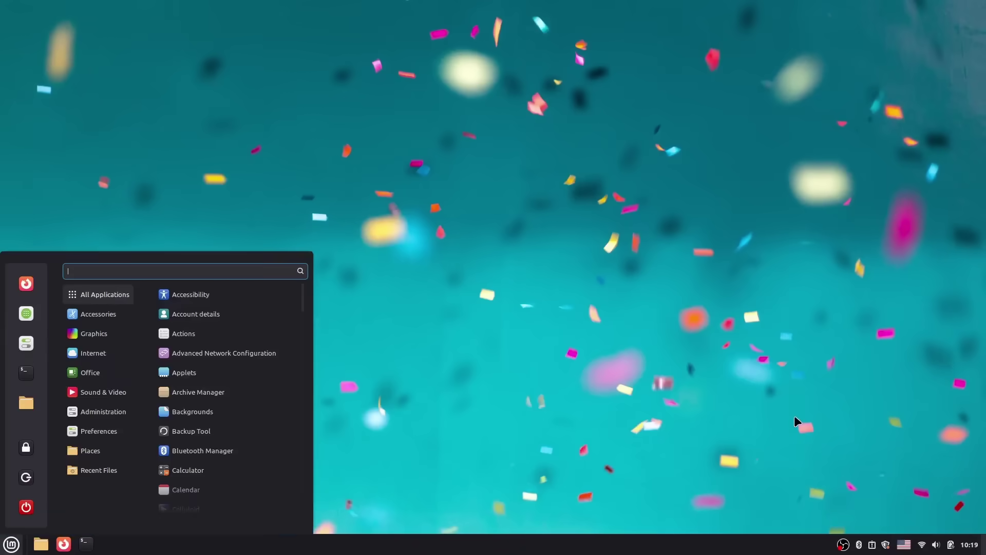
type("softwa")
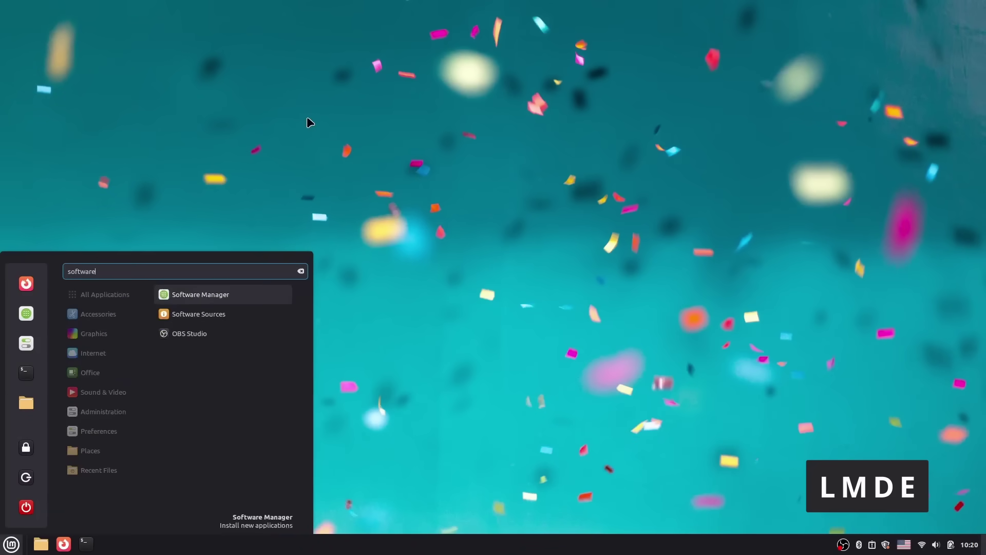
type("re")
key("Down")
key("Return")
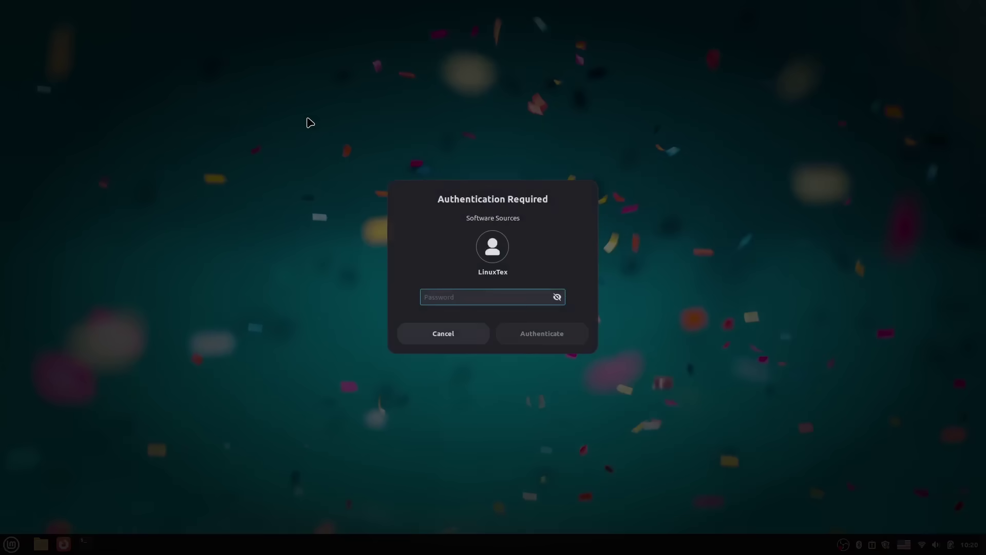
type("********")
key("Return")
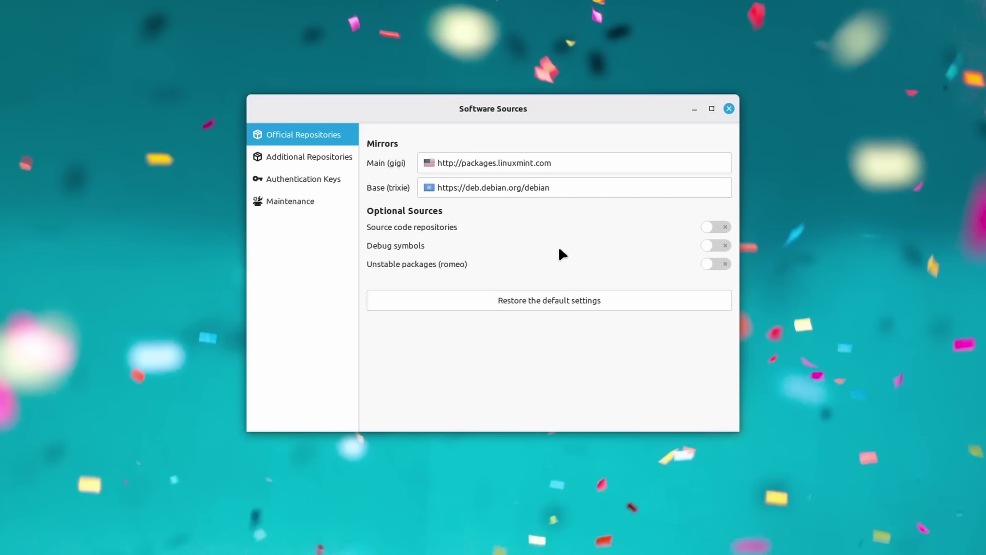
- View Additional Repositories, cancel adding one, close Software Sources and launch Software Manager
left_click(290, 164)
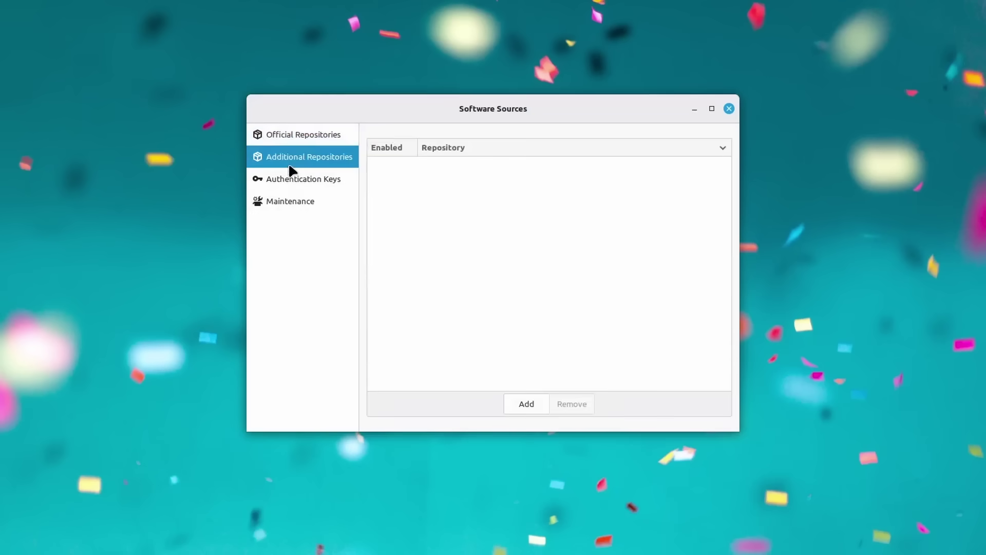
left_click(533, 406)
left_click(547, 281)
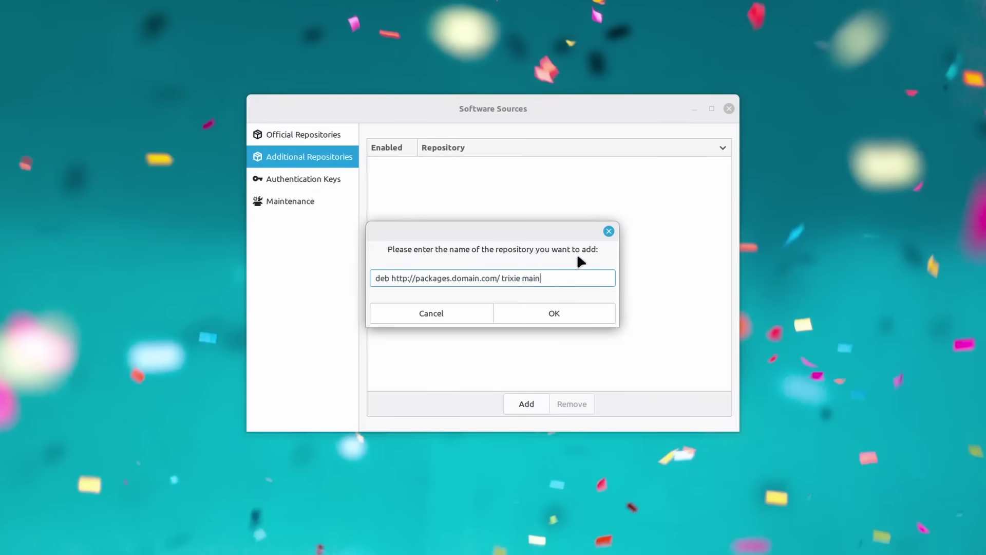
left_click(609, 231)
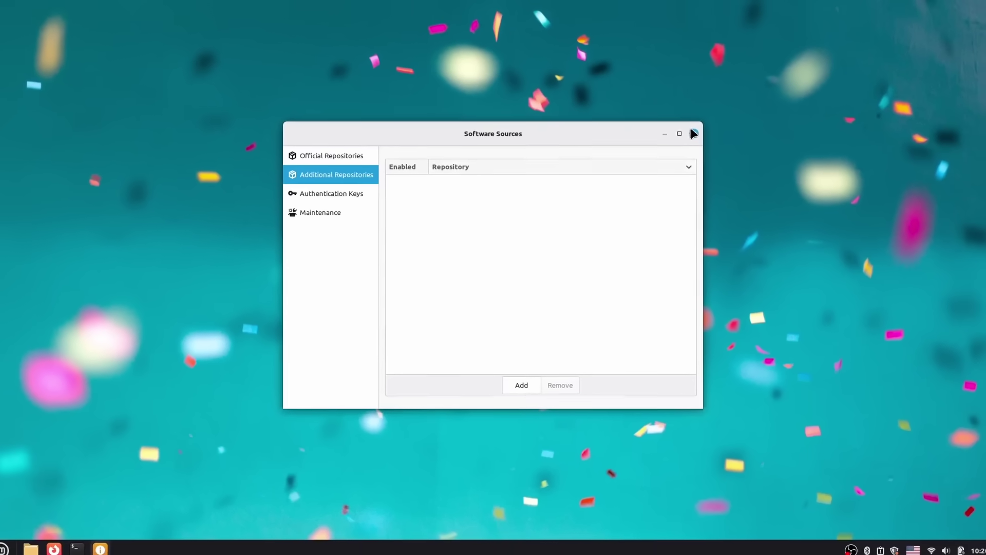
left_click(704, 127)
key("super")
left_click(22, 318)
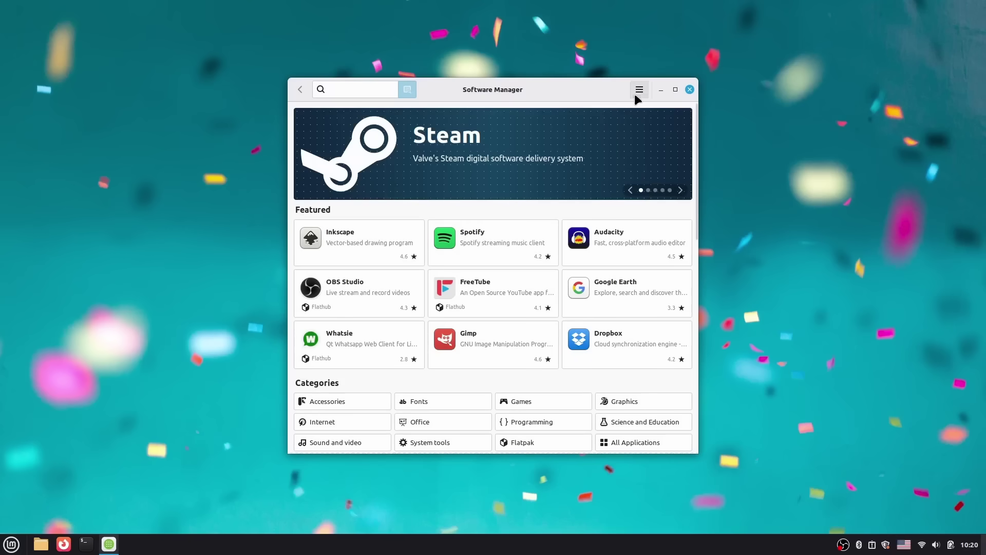
- In Software Manager preferences, enable unverified Flatpaks and set multiple formats to 'List all types'
left_click(639, 90)
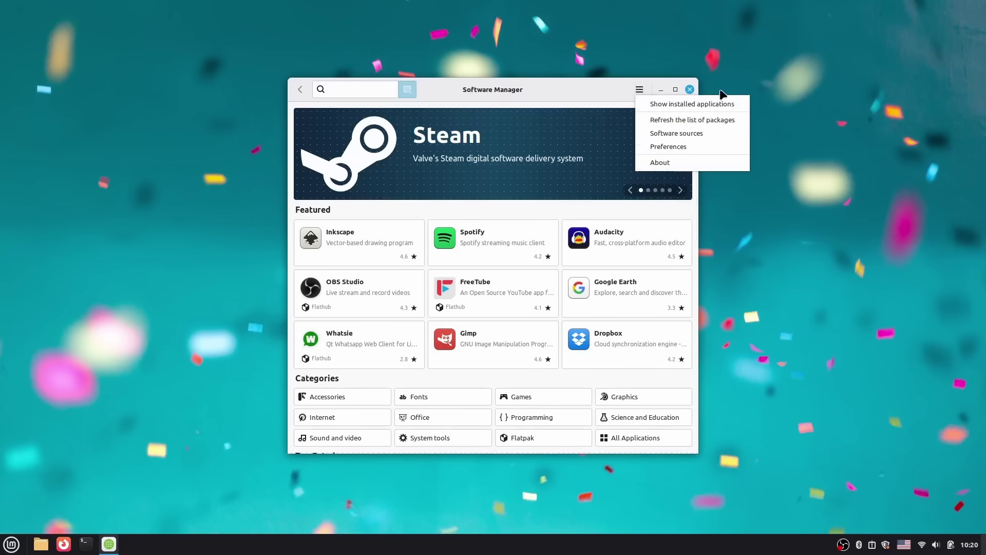
left_click(682, 148)
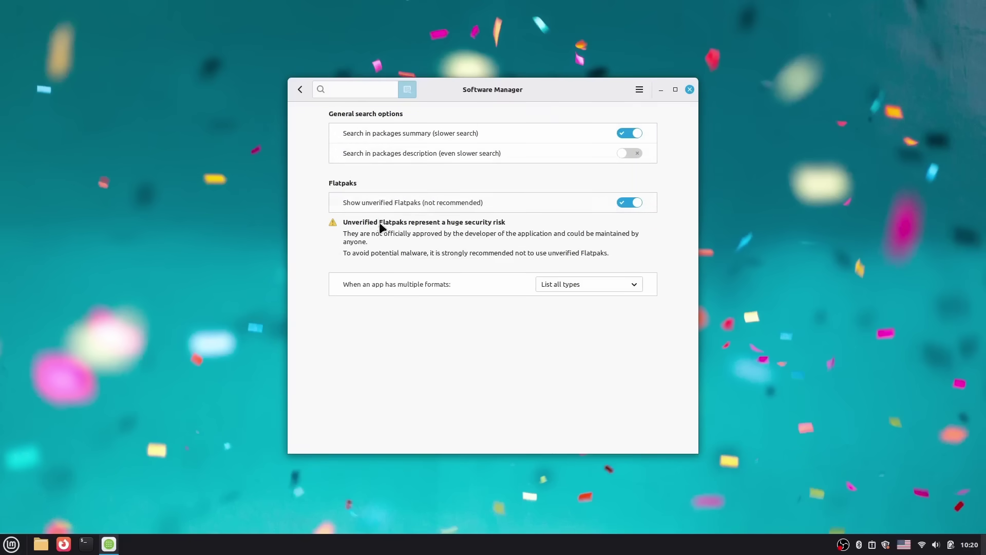
left_click(627, 206)
left_click(621, 283)
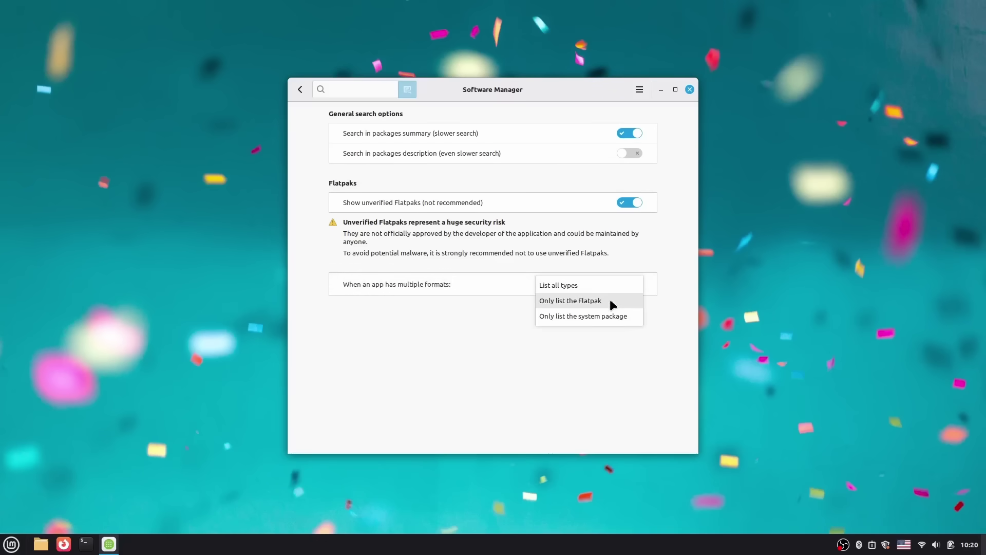
left_click(611, 302)
left_click(609, 292)
left_click(604, 304)
left_click(604, 289)
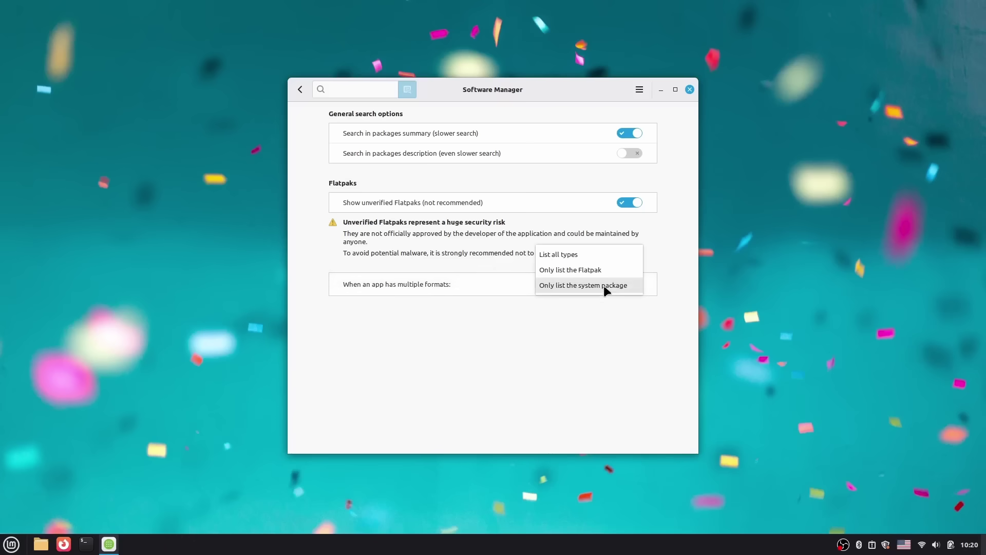
left_click(587, 255)
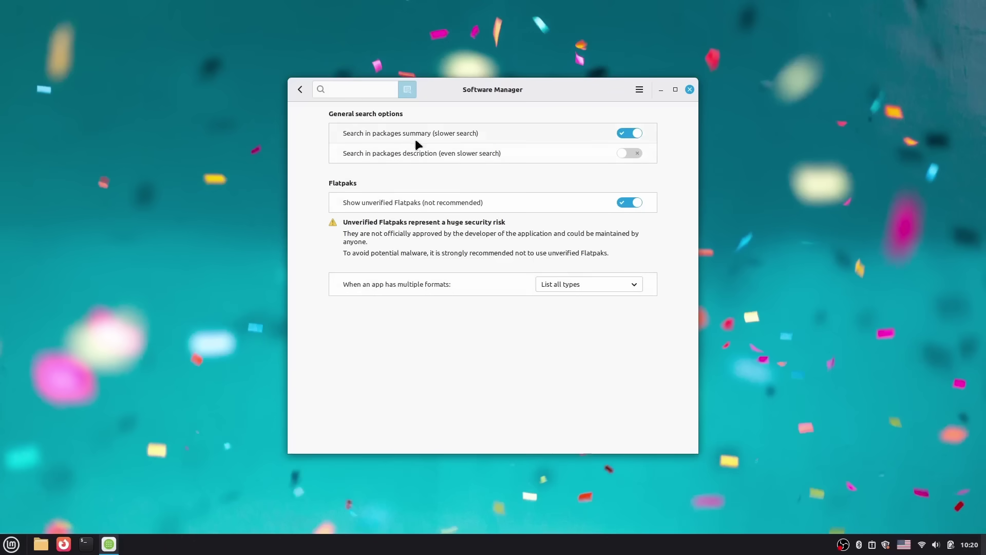
left_click(299, 91)
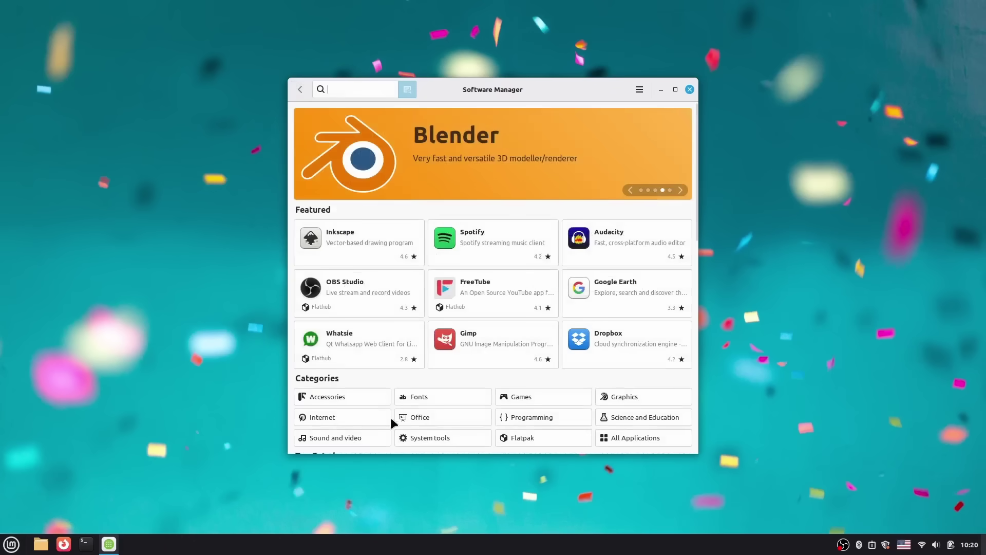
- Compare Spotify's 147 MB system package with its 1.1 GB Flathub Flatpak version
left_click(475, 240)
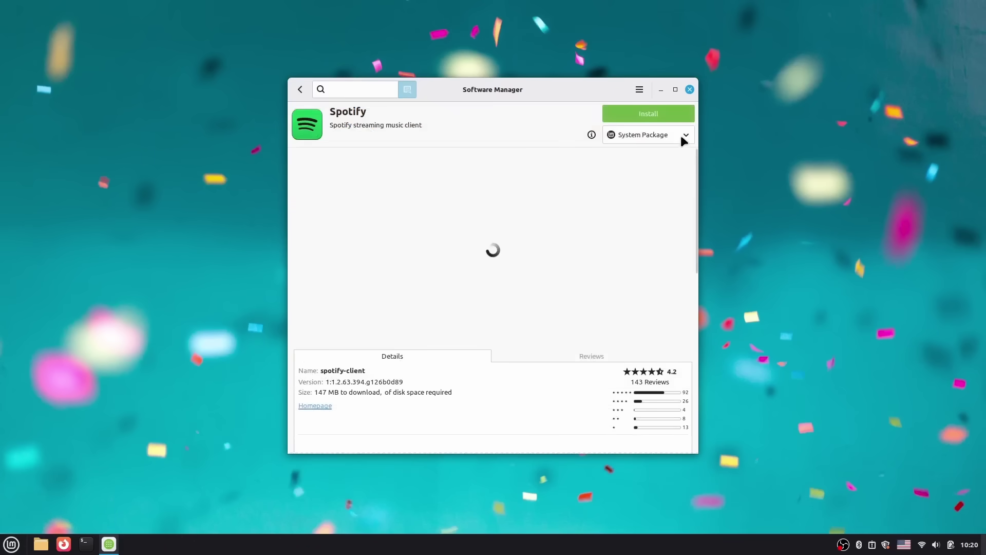
left_click(681, 135)
left_click(680, 135)
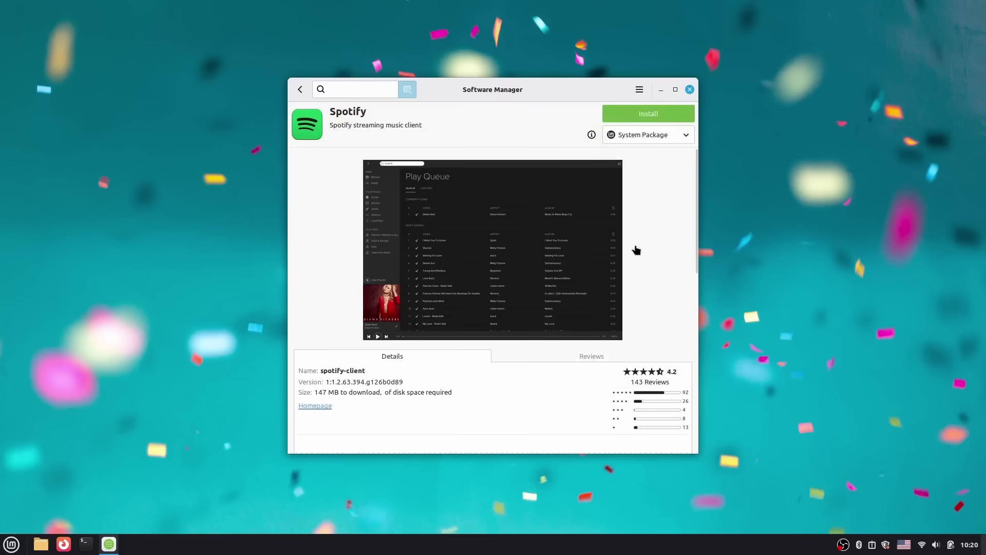
triple_click(335, 392)
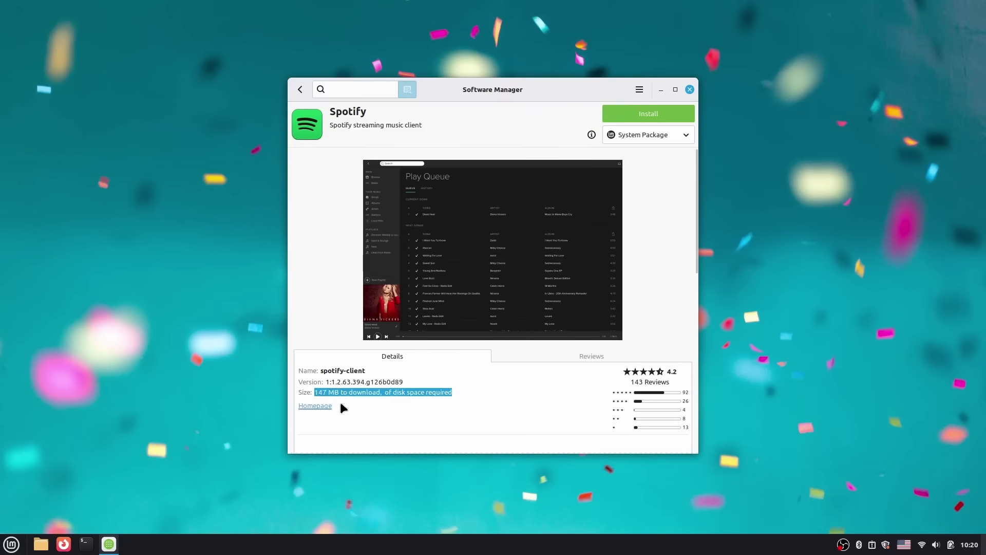
left_click(681, 135)
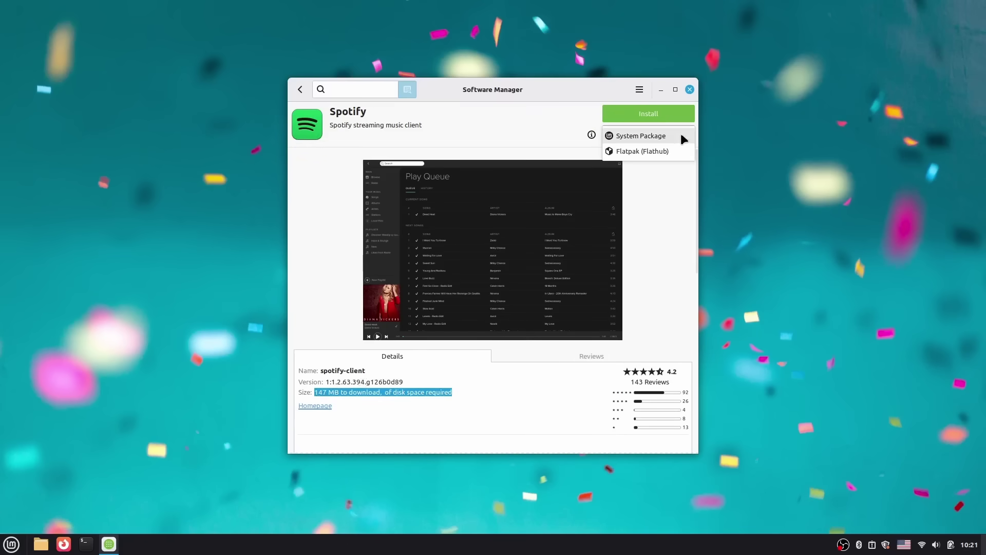
left_click(674, 150)
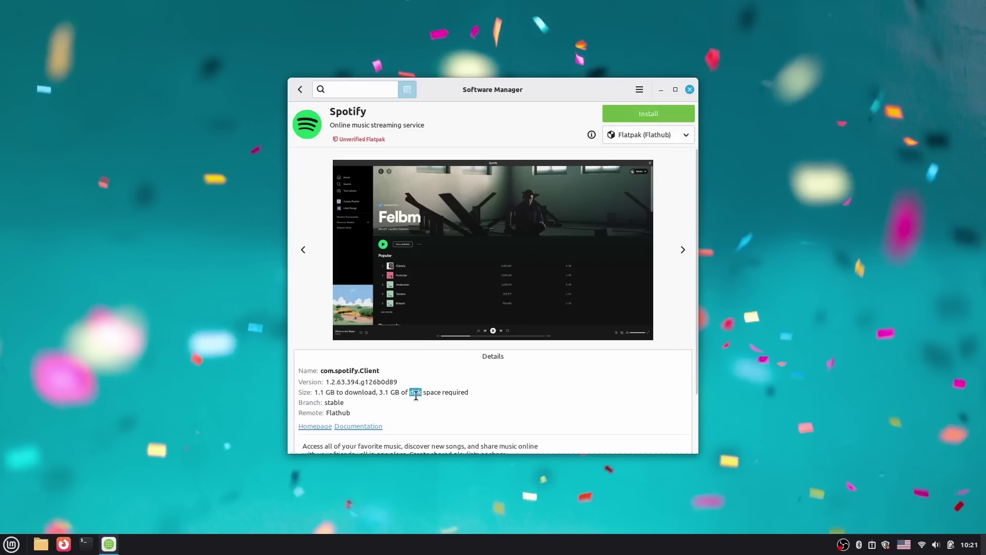
triple_click(416, 394)
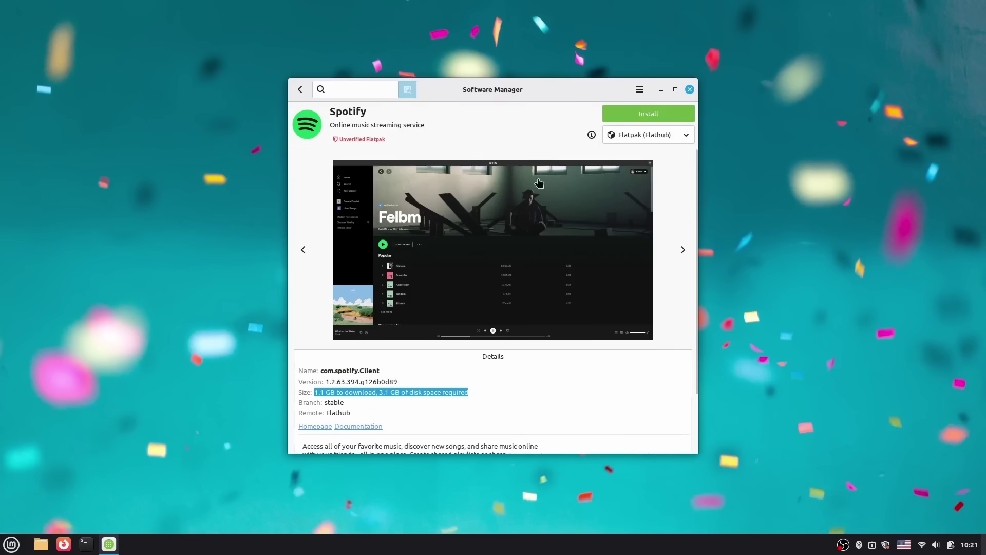
- Close Software Manager and launch Update Manager via an 'update' menu search
left_click(689, 90)
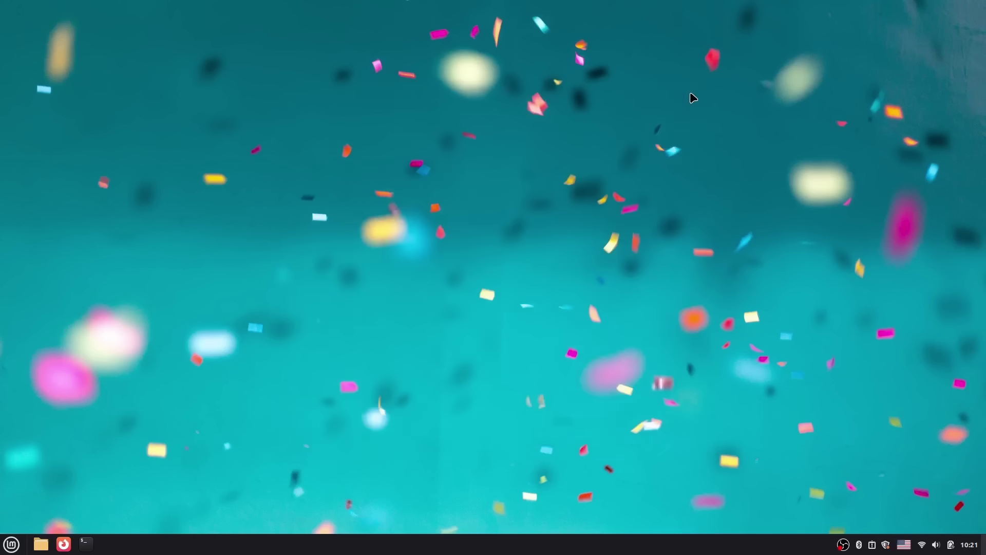
key("super")
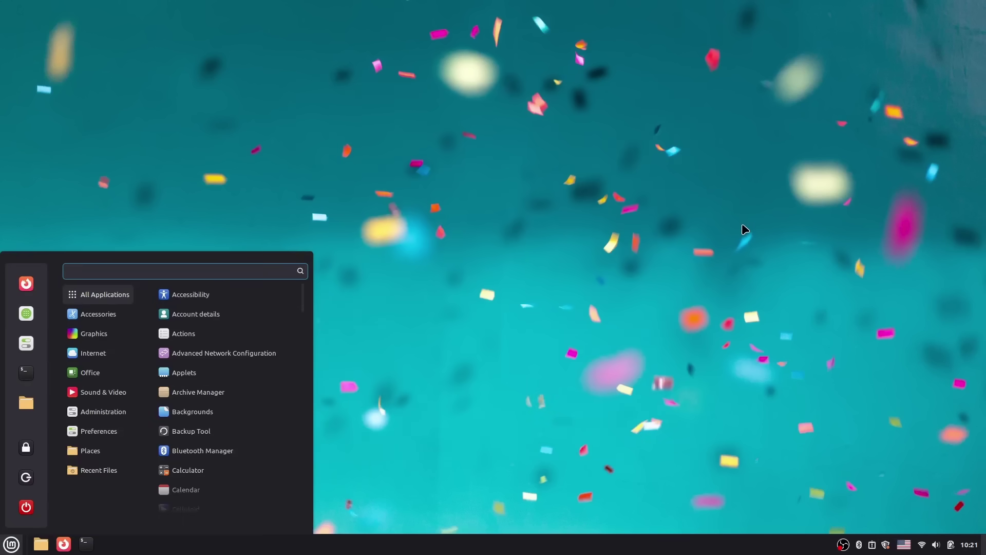
type("update")
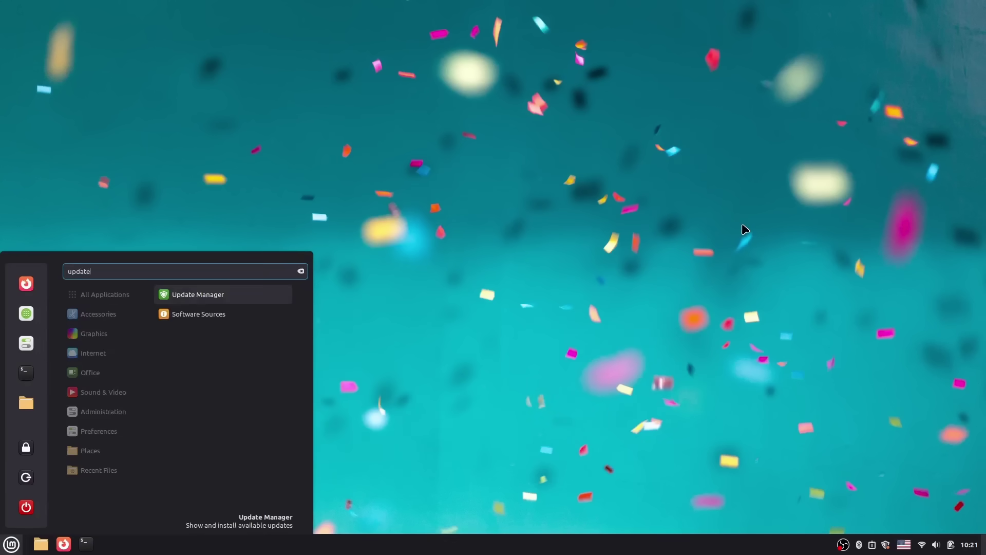
key("Return")
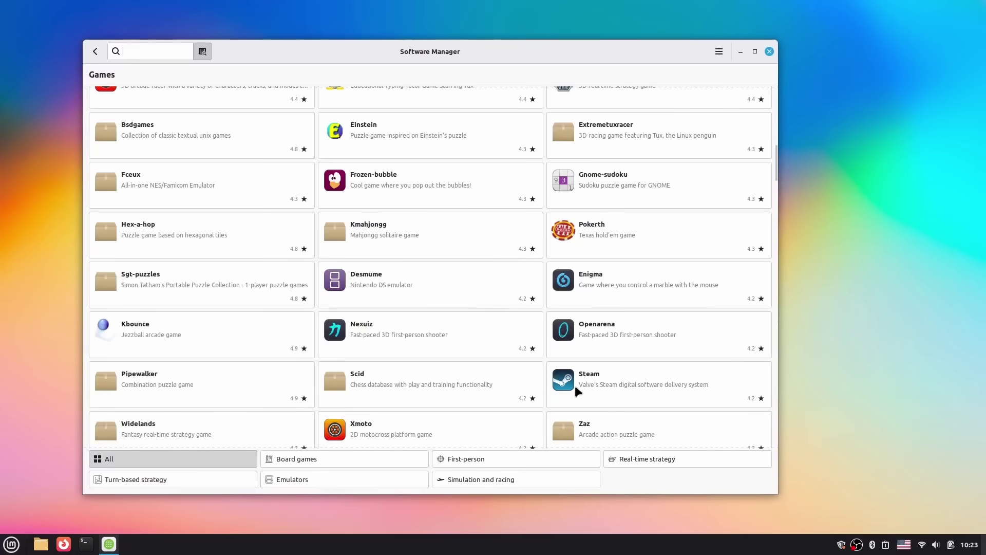
- Install Steam's system package, authenticating with the account password, and launch Steam
left_click(619, 404)
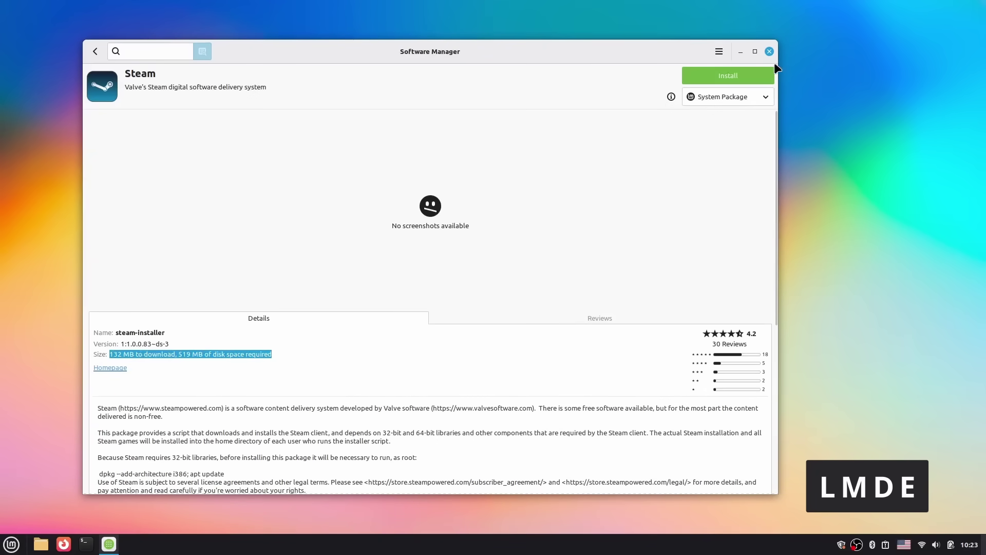
left_click(772, 71)
left_click(532, 368)
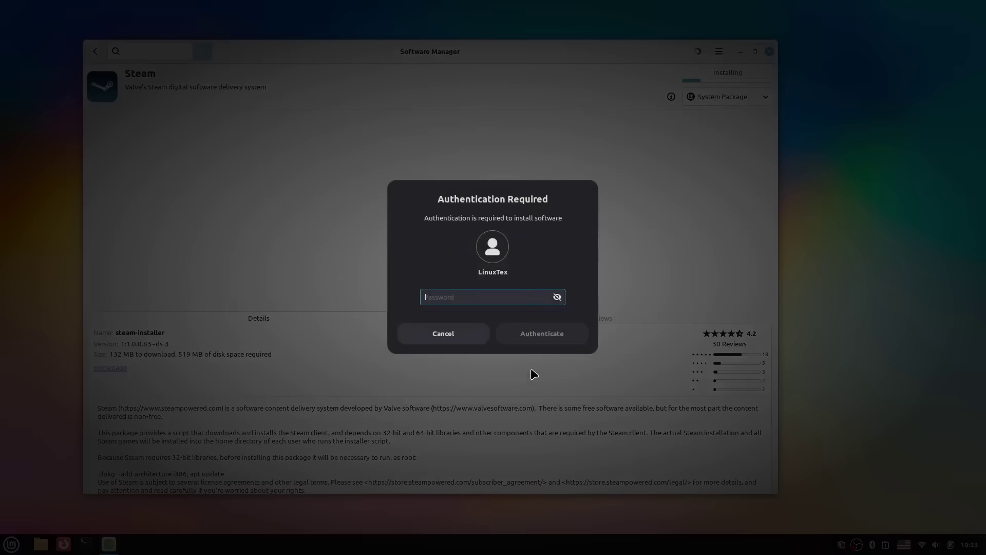
key("ctrl+v")
key("Return")
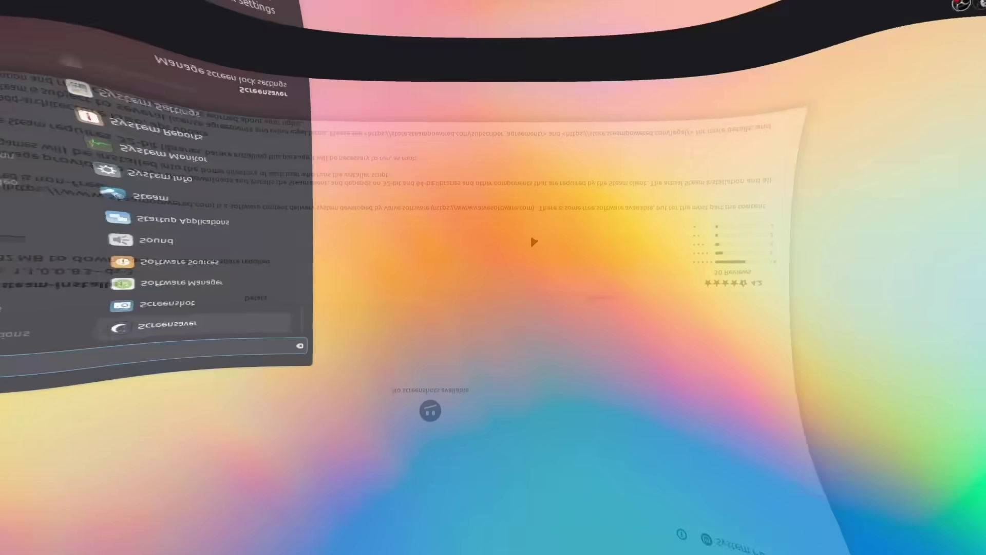
key("Return")
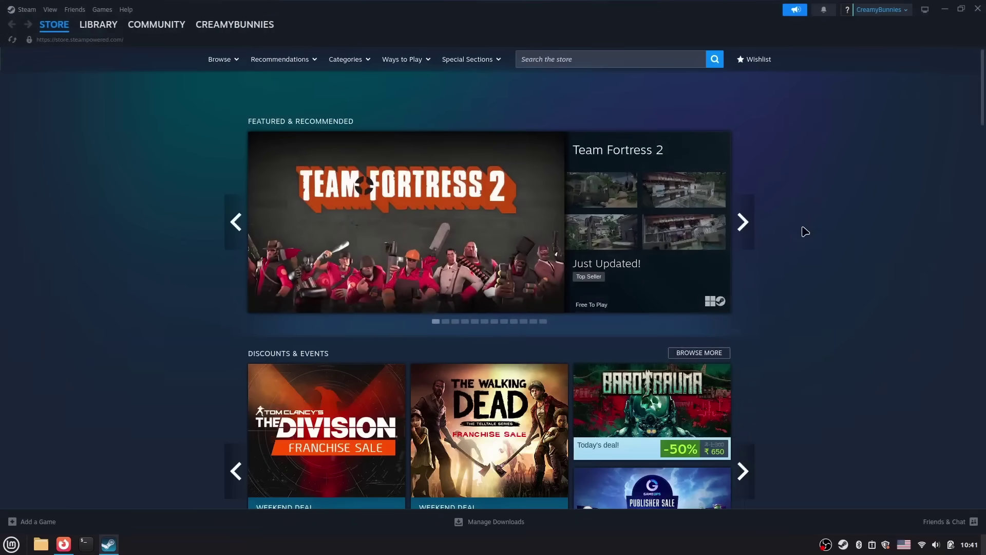
- Check Steam's Compatibility settings for Steam Play with Proton Experimental, then close settings
mouse_move(107, 36)
left_click(22, 9)
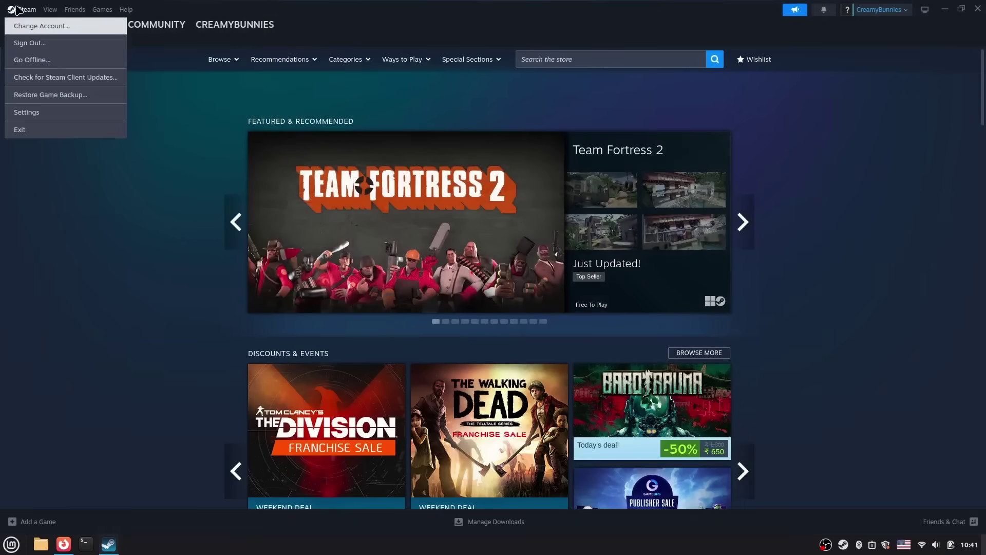
left_click(76, 112)
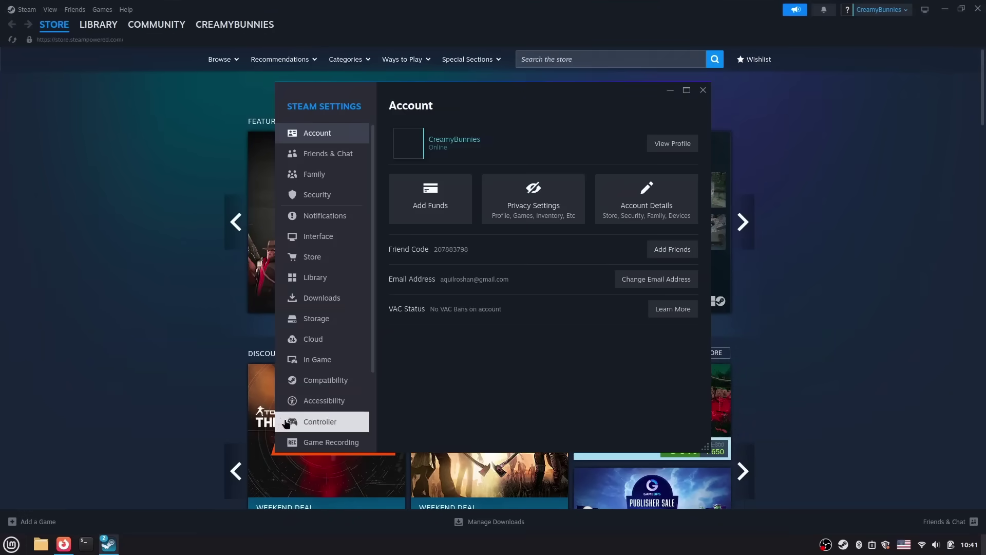
left_click(329, 380)
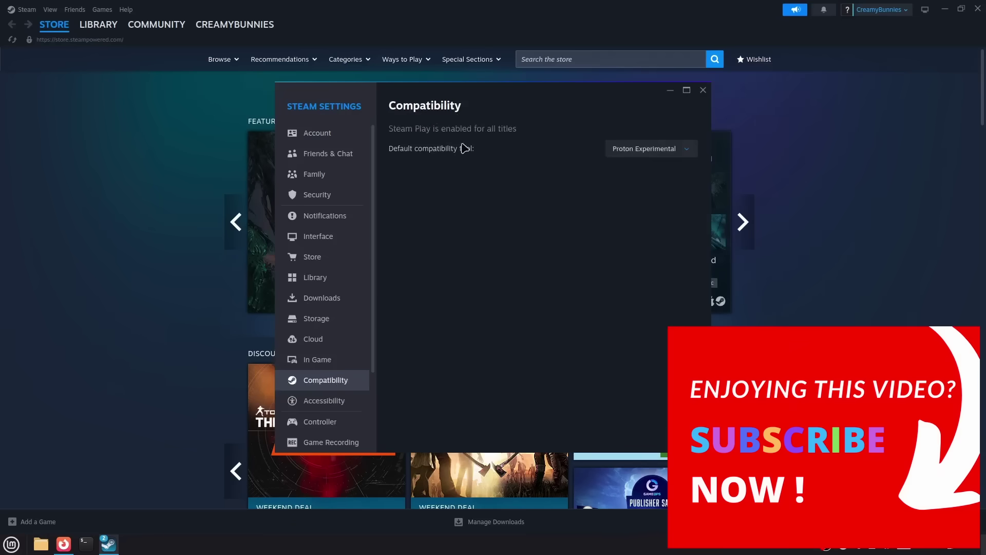
left_click(704, 90)
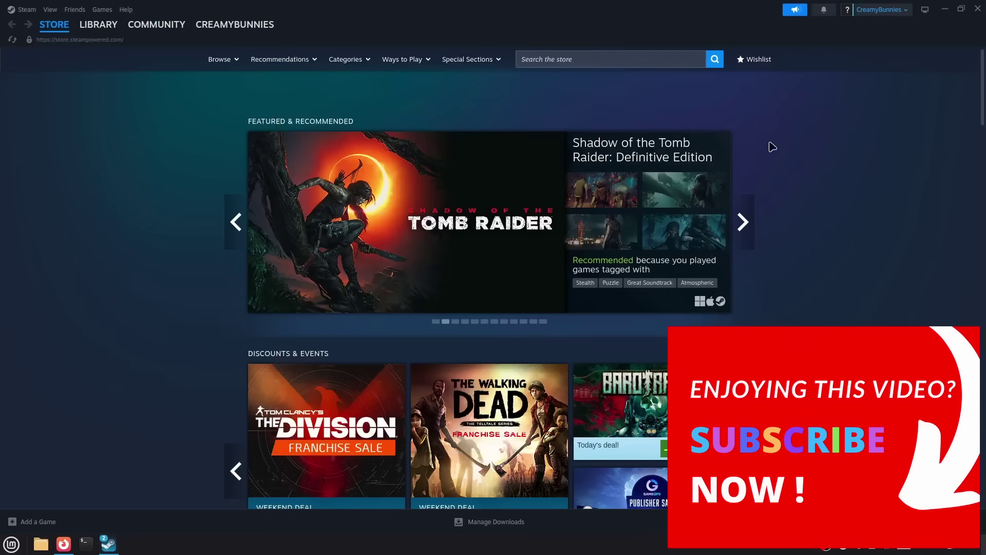
- Open the Library and view the Desperados III and The Witcher 3 pages
scroll(844, 274, "down", 12)
scroll(851, 293, "down", 12)
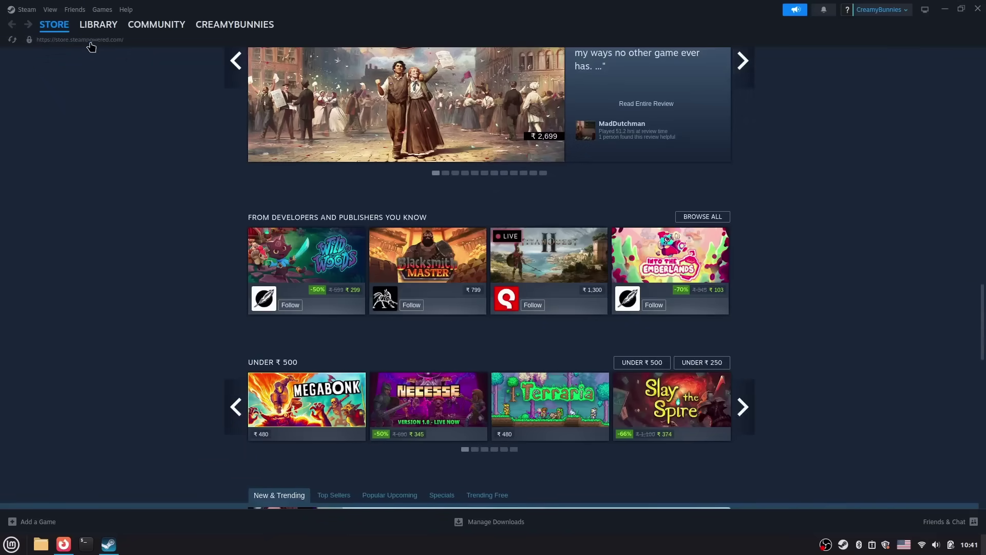
left_click(93, 30)
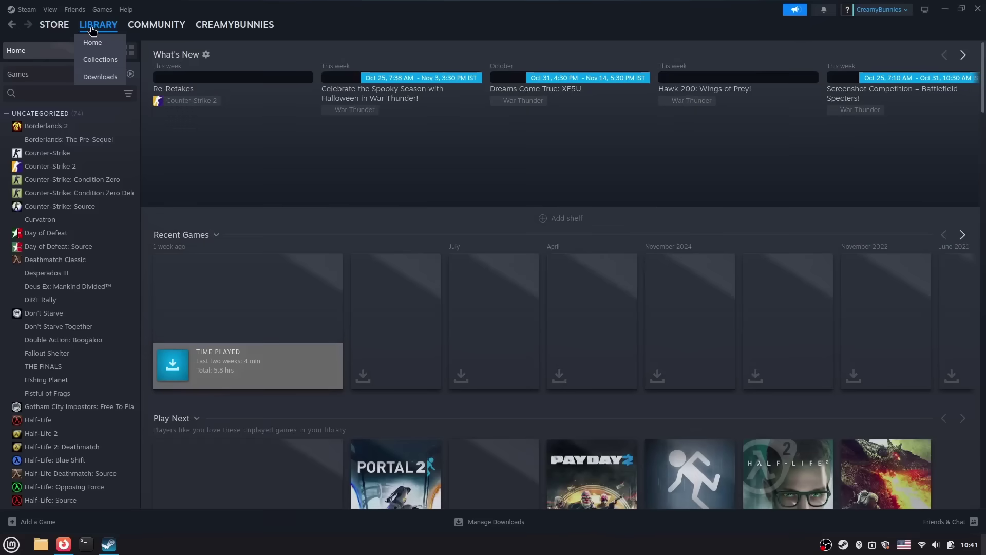
left_click(81, 273)
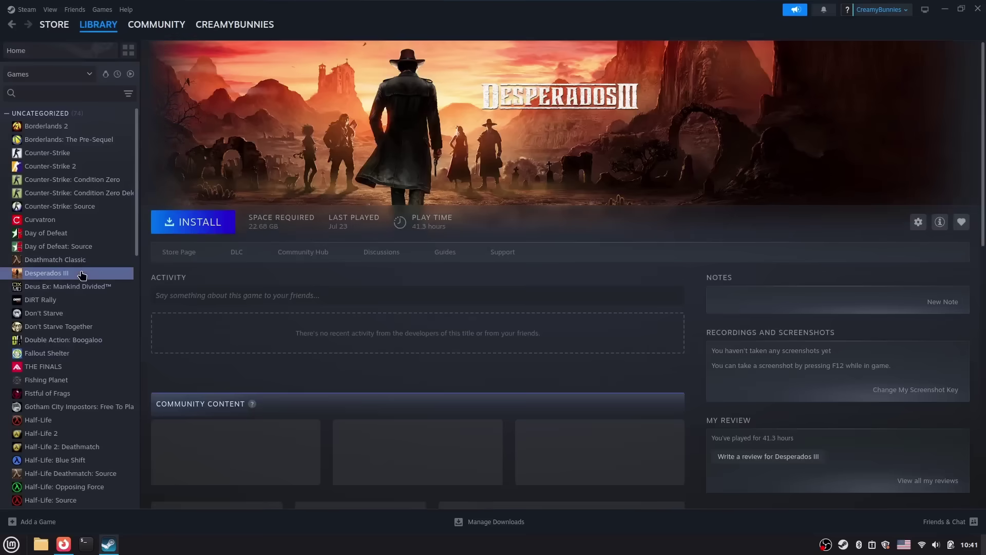
scroll(49, 295, "down", 10)
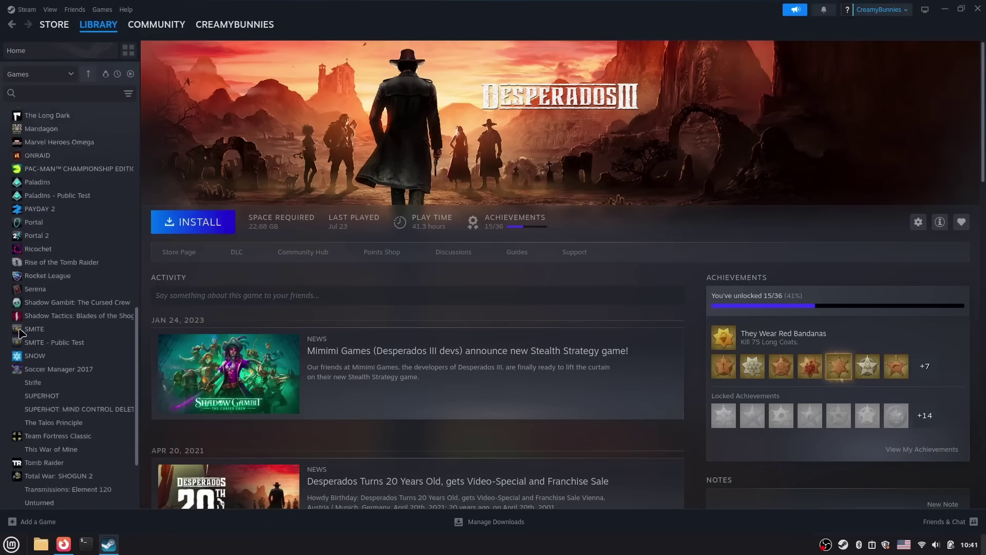
left_click(72, 489)
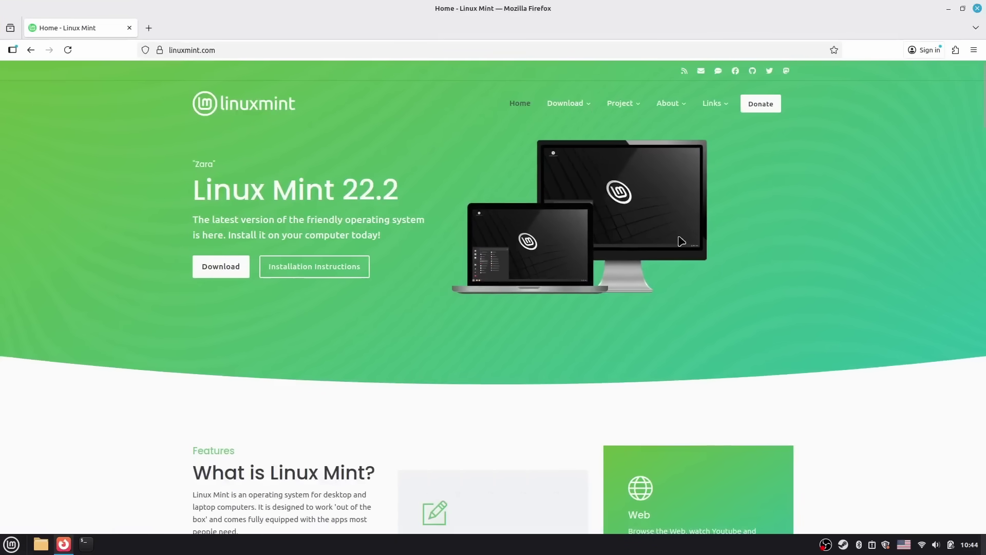
- Highlight the Linux Mint 22.2 heading and open its download page
double_click(326, 195)
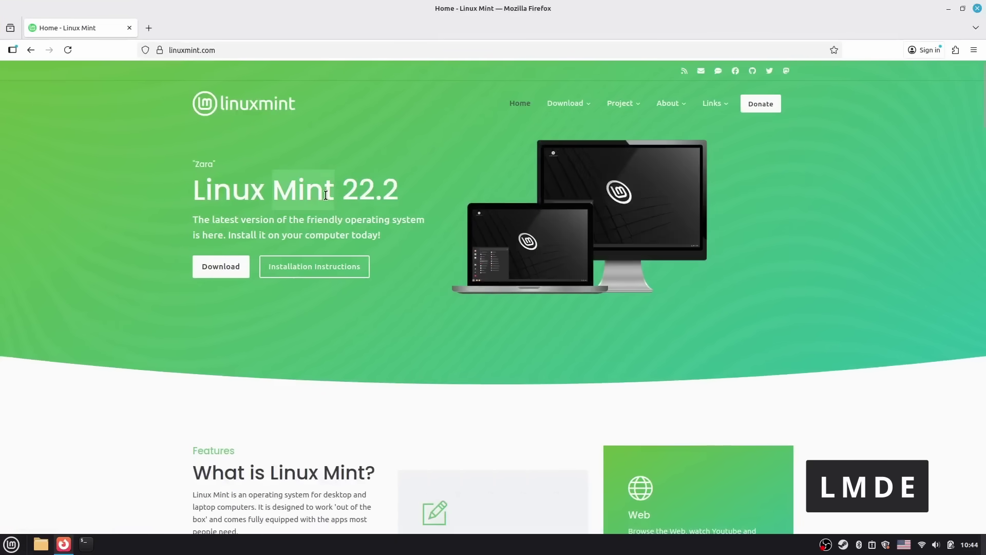
triple_click(326, 195)
mouse_move(569, 103)
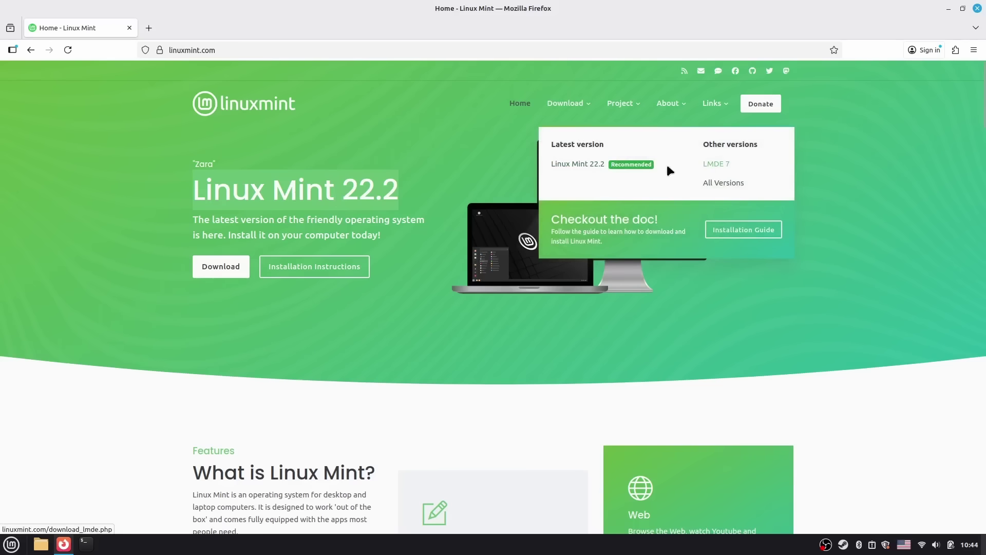
left_click(571, 167)
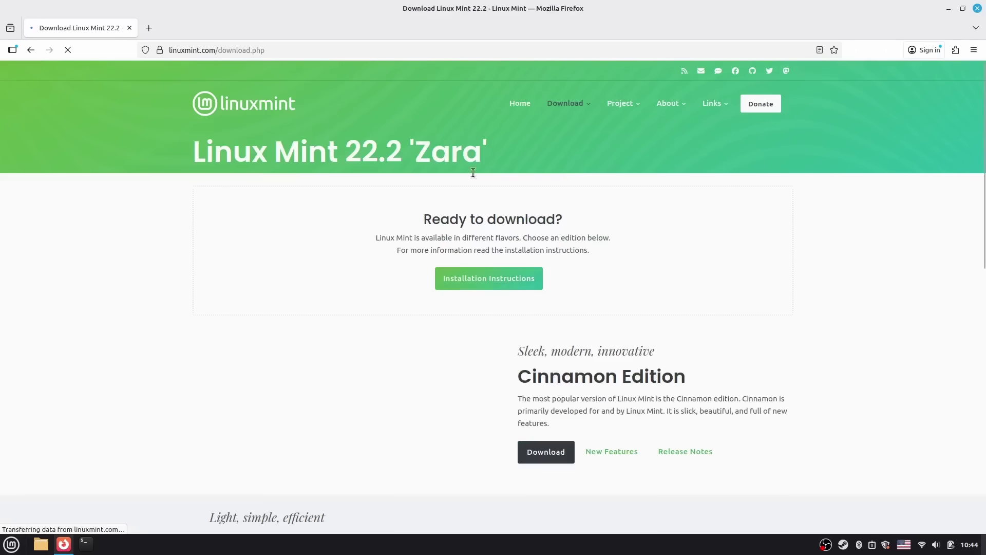
- Zoom the 22.2 download page to 120%, then return home to the Download menu
scroll(700, 291, "down", 7)
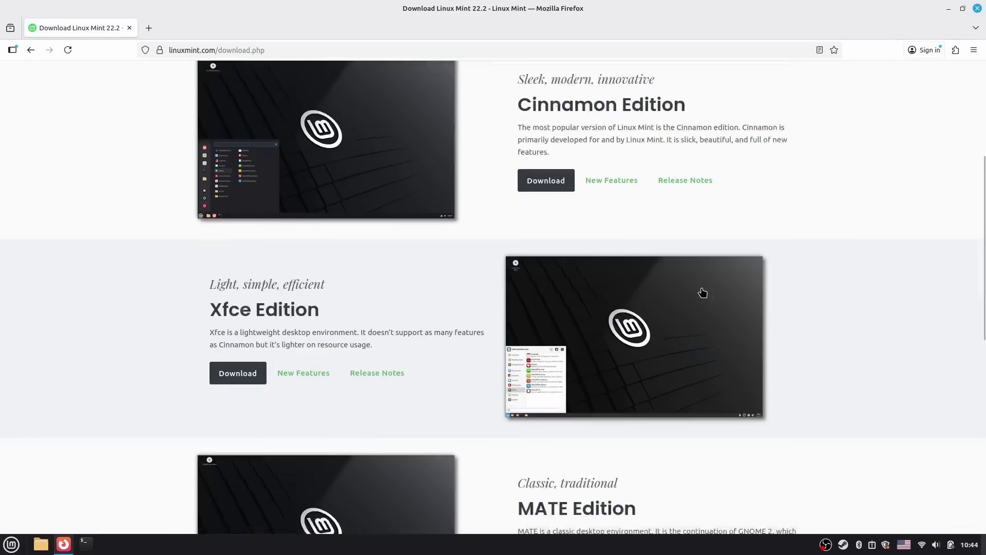
key("ctrl+plus")
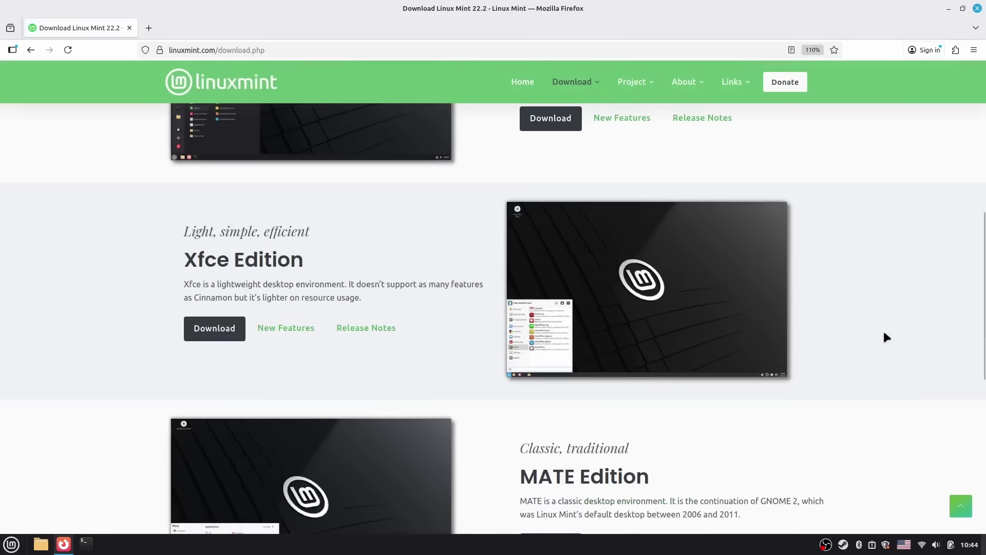
key("ctrl+plus")
scroll(885, 338, "down", 5)
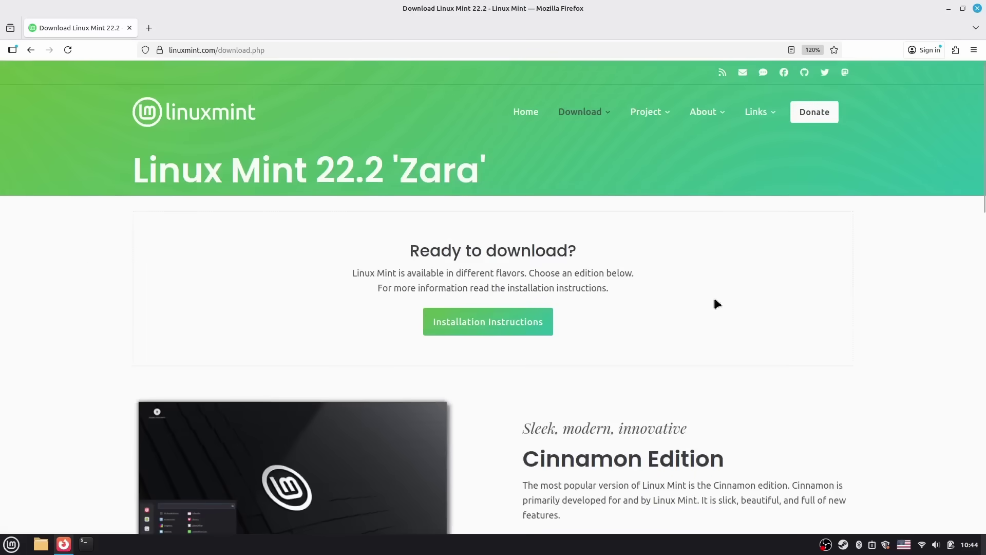
left_click(31, 51)
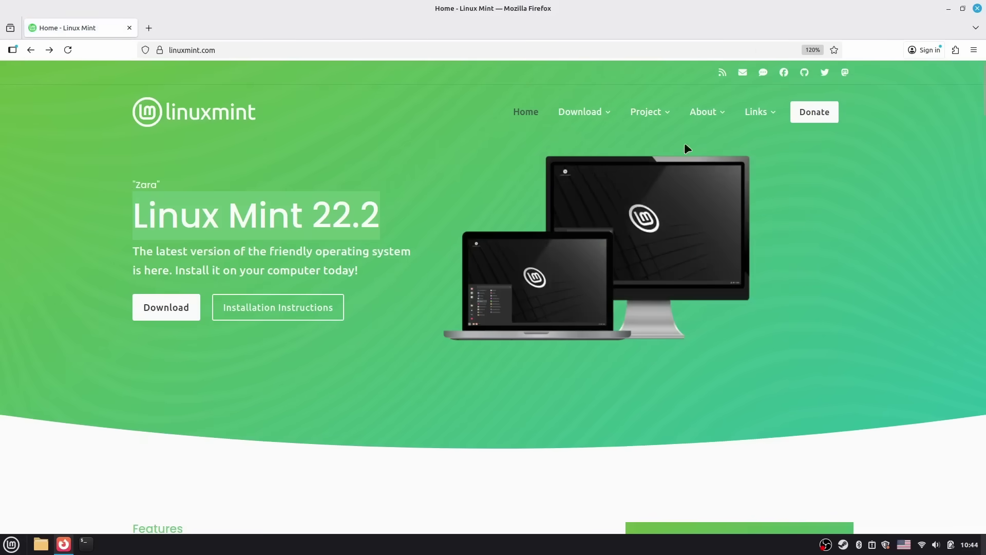
mouse_move(593, 114)
left_click(759, 186)
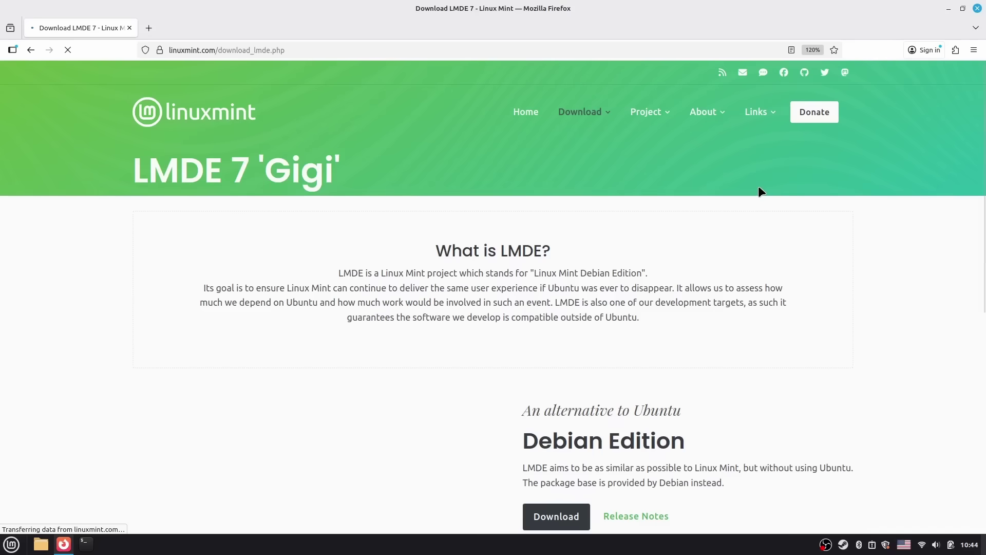
triple_click(503, 272)
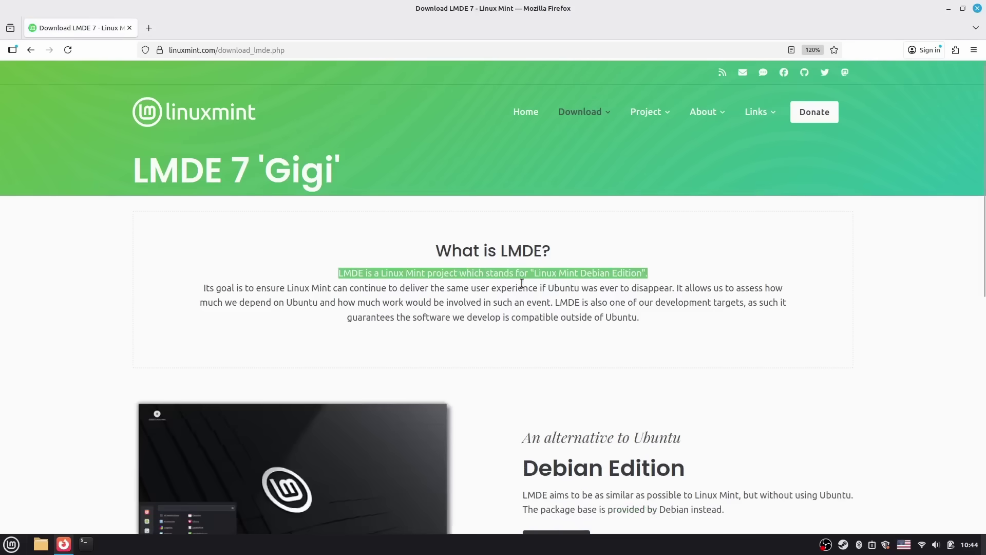
scroll(638, 301, "down", 3)
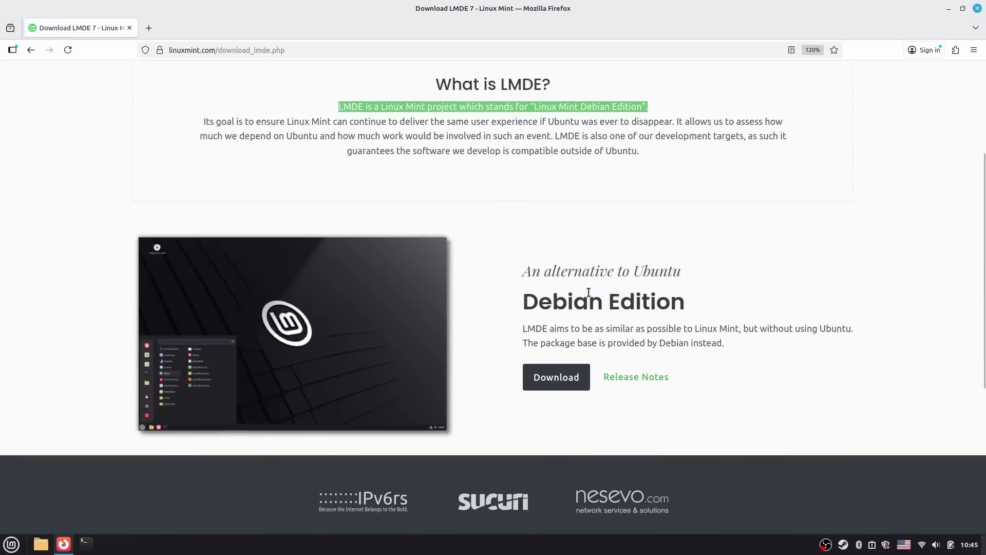
double_click(574, 301)
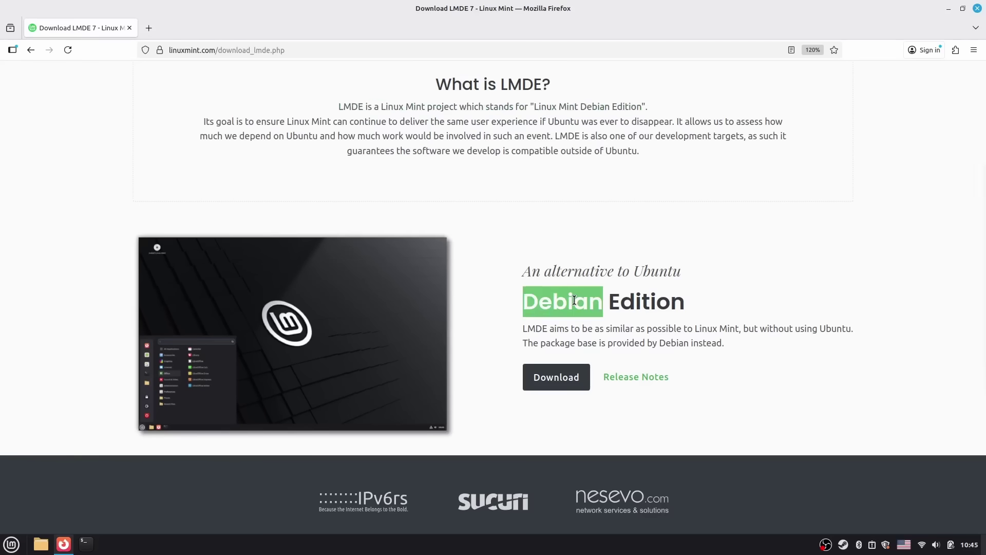
left_click_drag(574, 301, 627, 295)
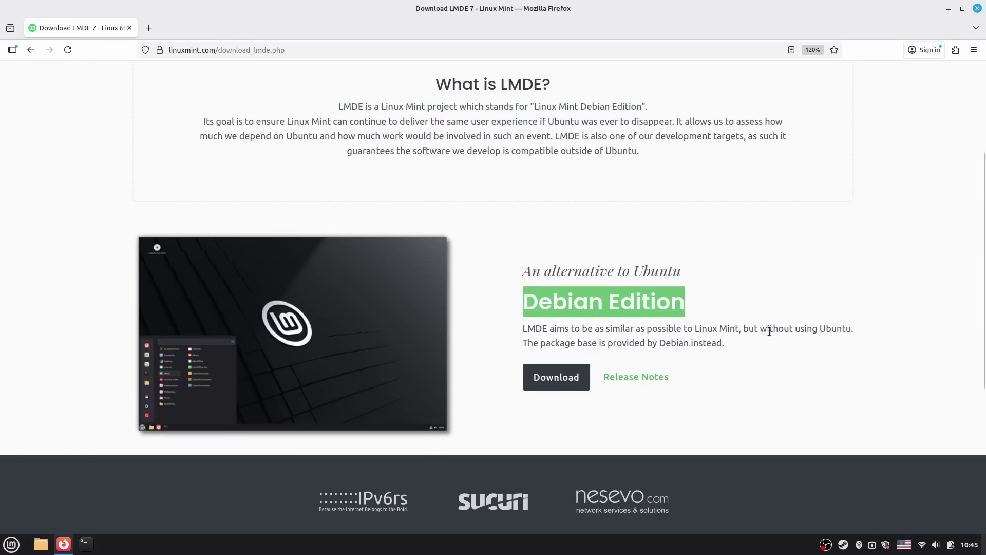
left_click_drag(744, 327, 867, 336)
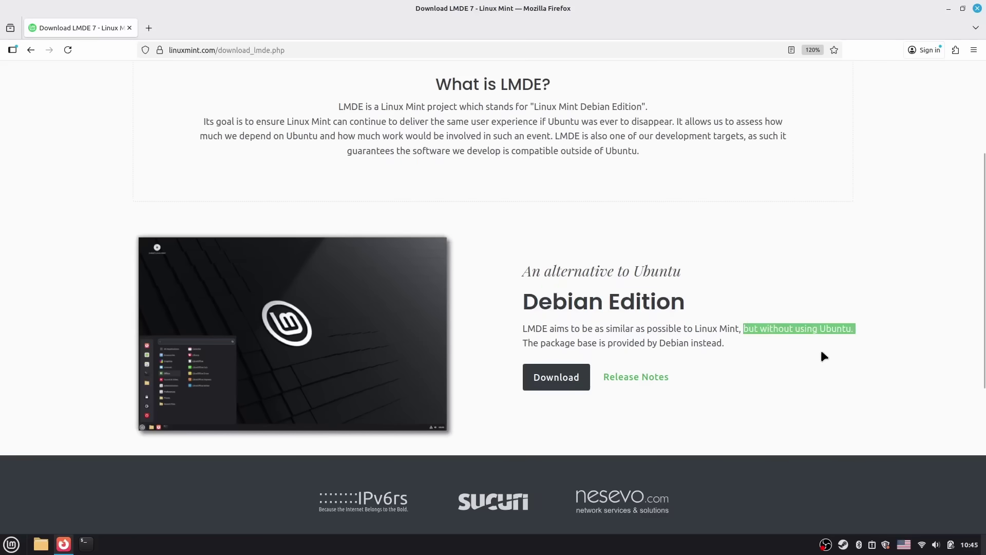
left_click(735, 342)
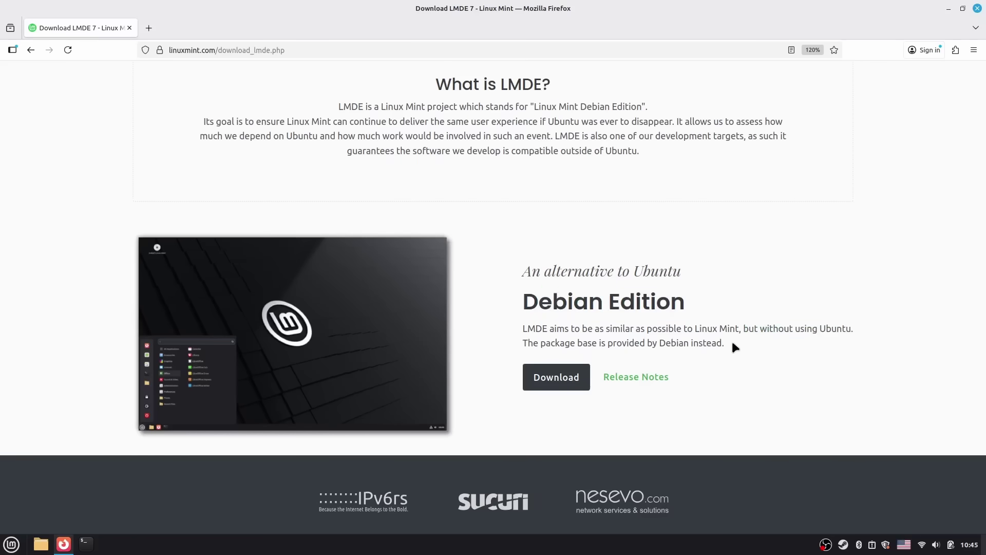
key("super")
type("info")
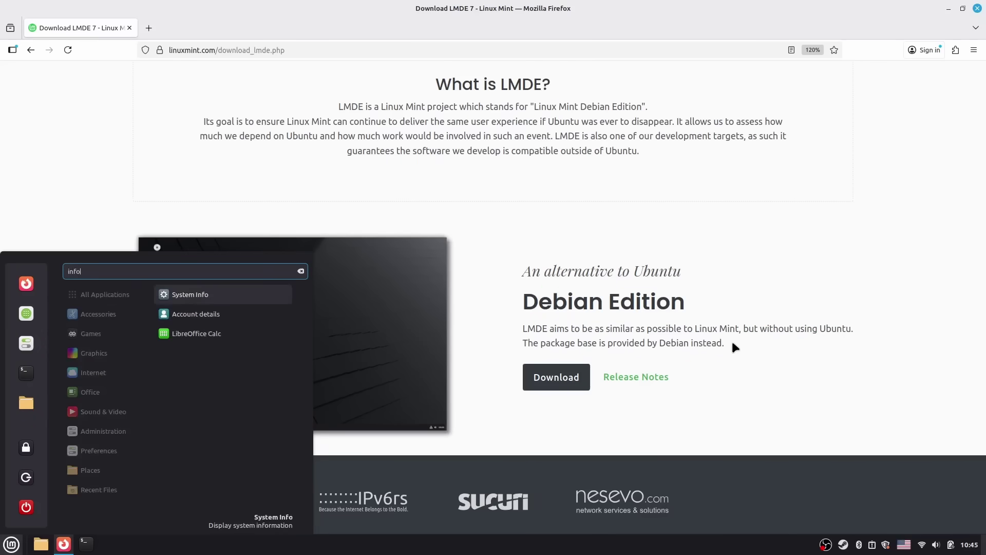
key("Return")
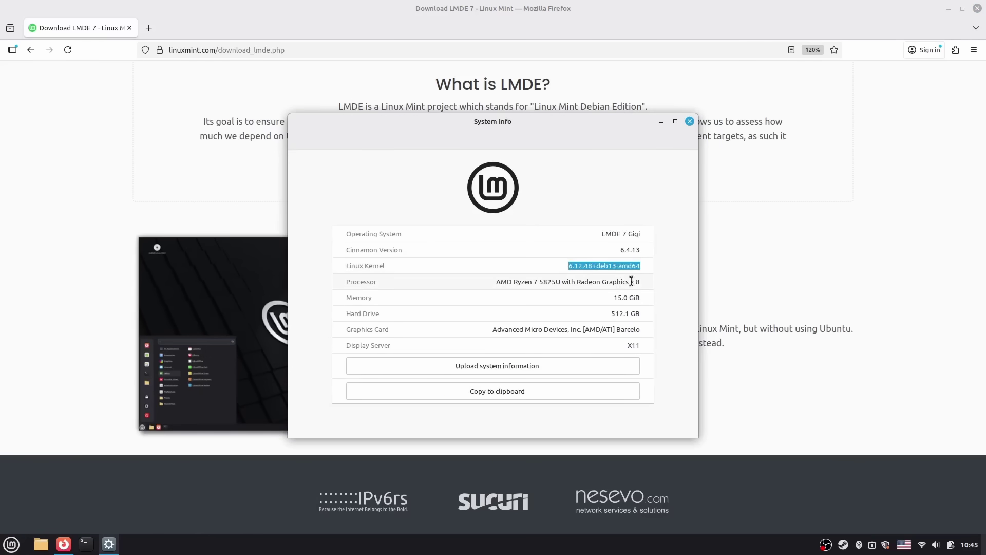
left_click(690, 123)
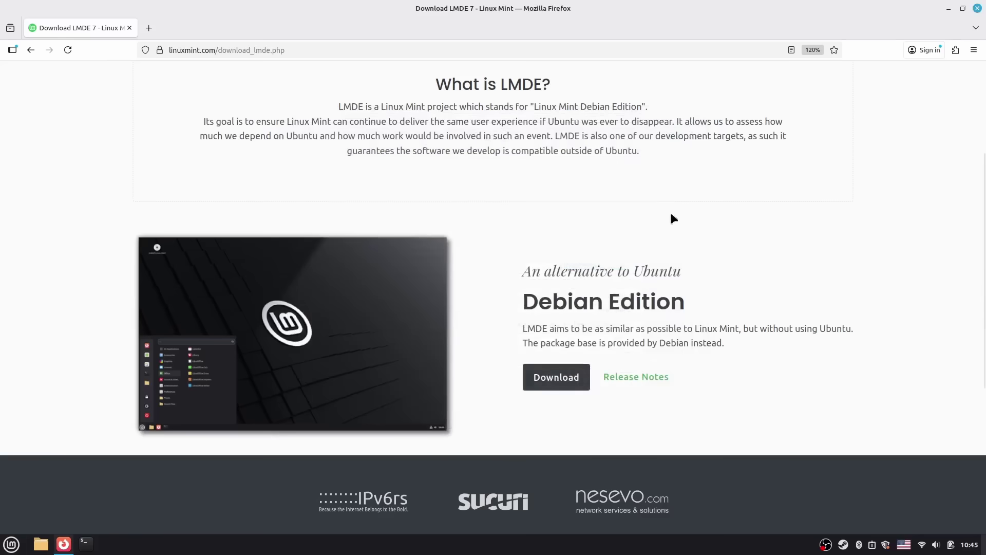
- Try installing The Witcher 3, then browse SUPERHOT, Shadow Gambit, Portal and Portal 2 pages
scroll(602, 271, "up", 3)
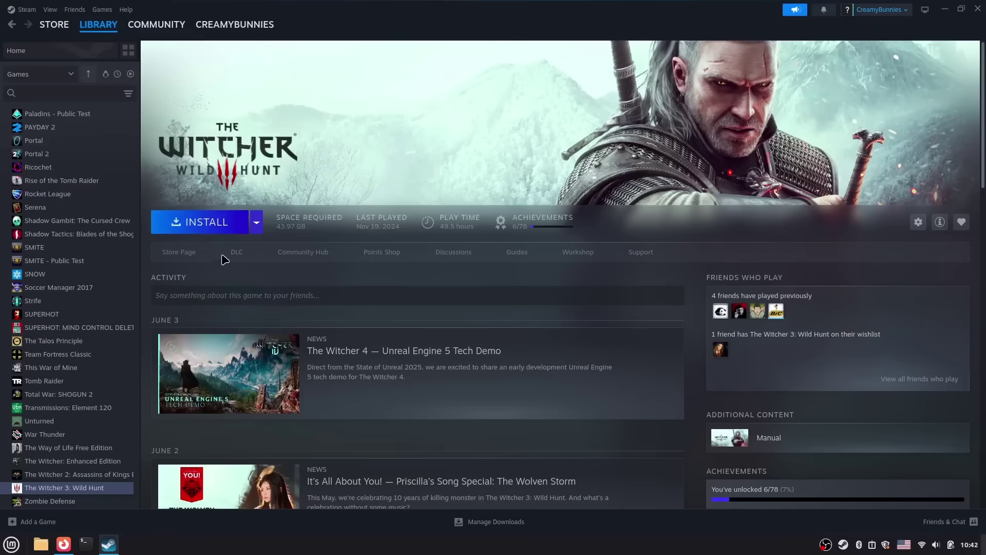
left_click(195, 225)
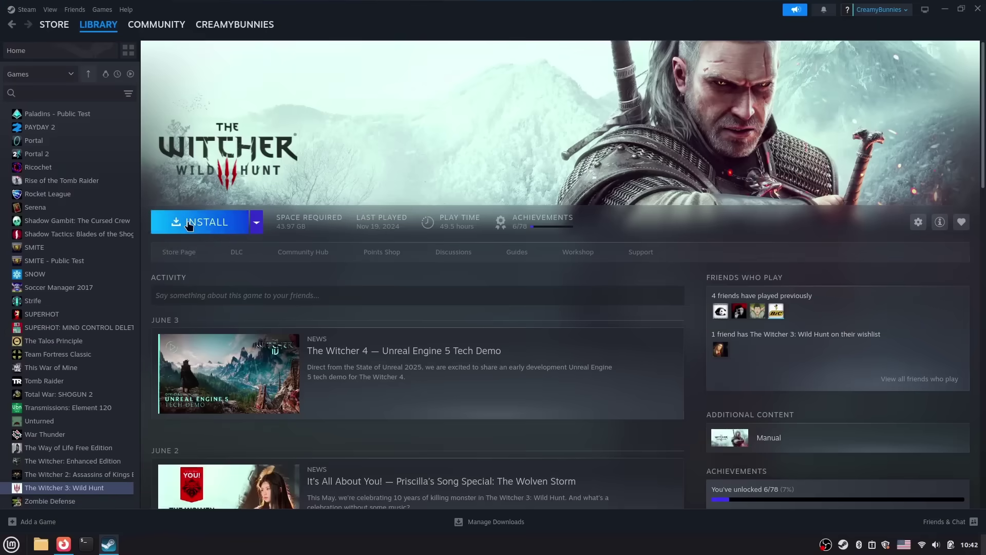
left_click(62, 314)
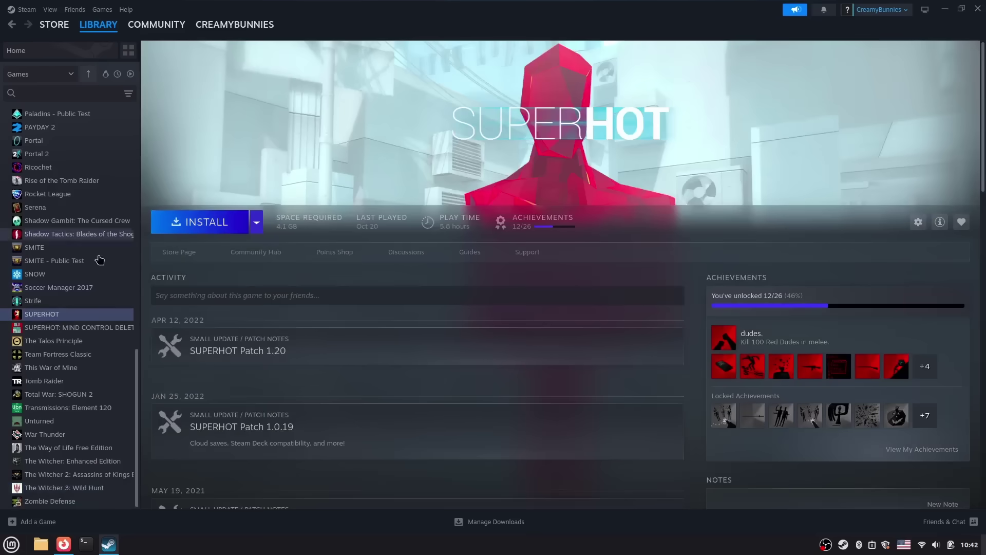
left_click(58, 222)
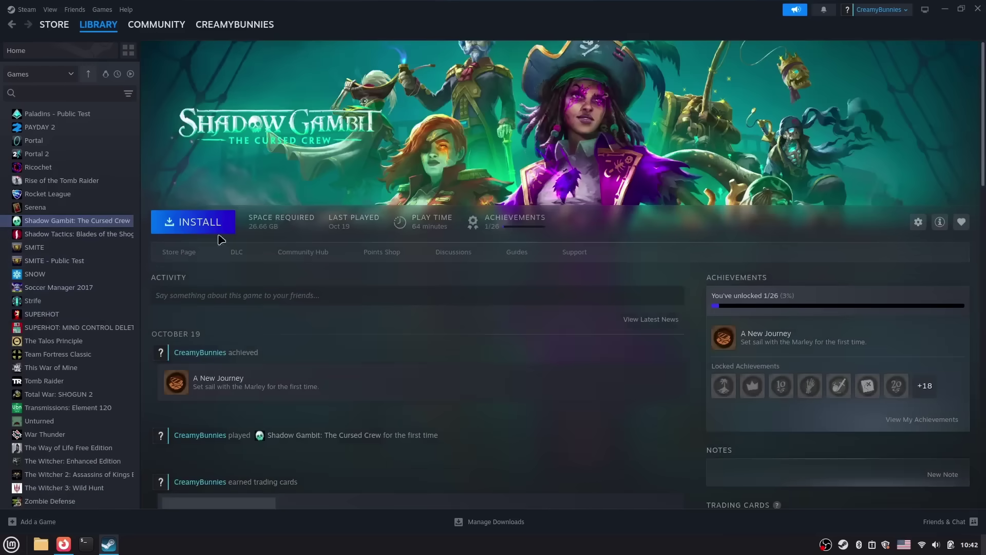
left_click(37, 144)
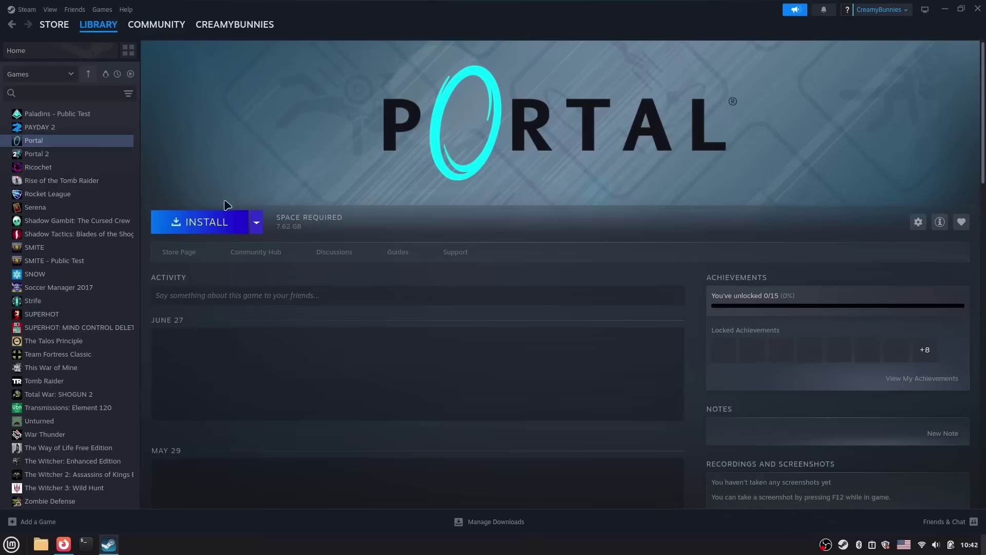
left_click(71, 154)
- Open the DiRT Rally page, then switch to the Steam Store front page
scroll(73, 273, "up", 3)
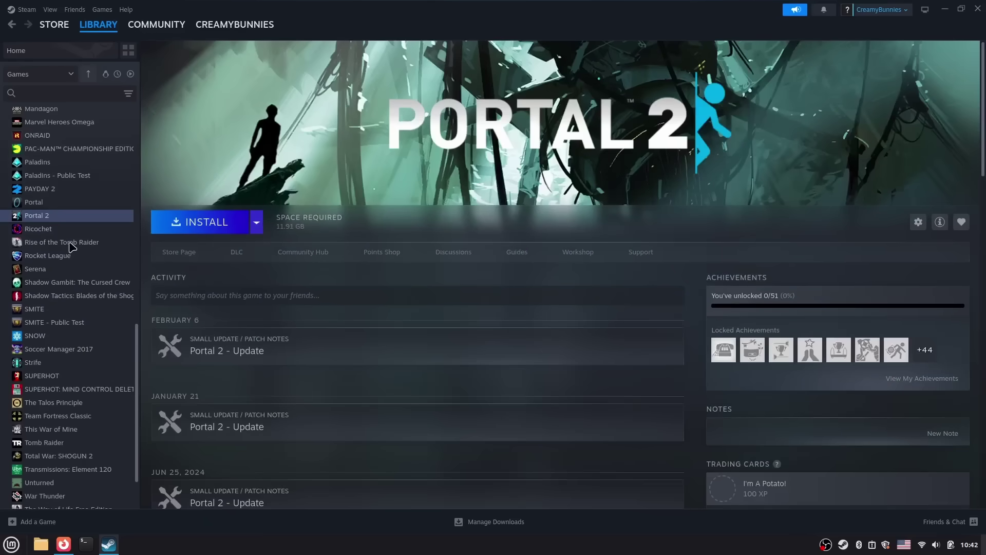
scroll(72, 273, "up", 20)
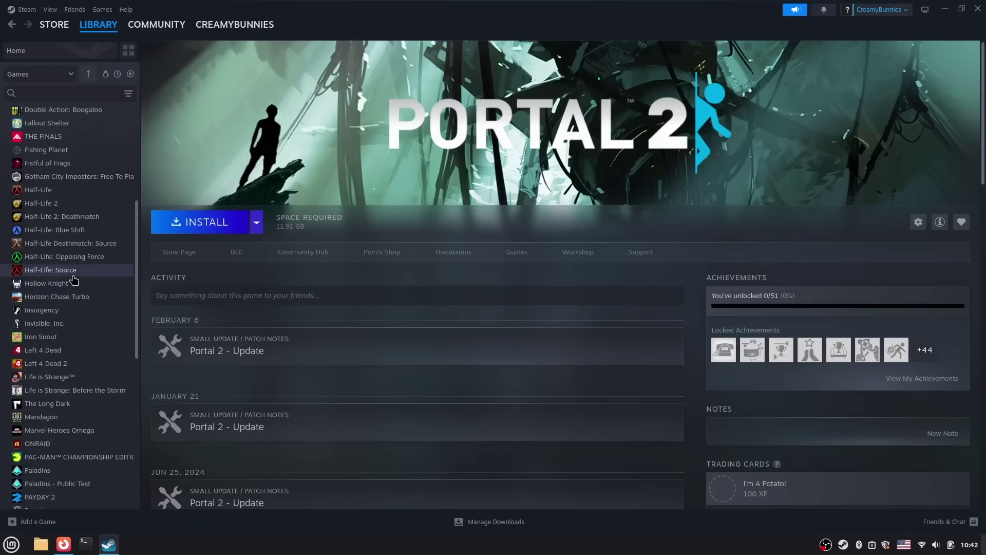
left_click(72, 193)
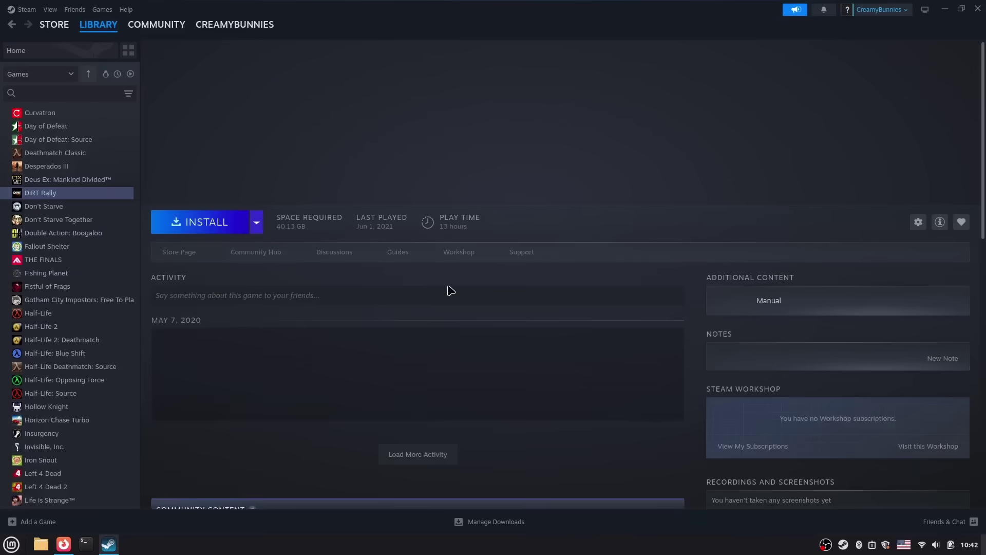
scroll(66, 257, "up", 5)
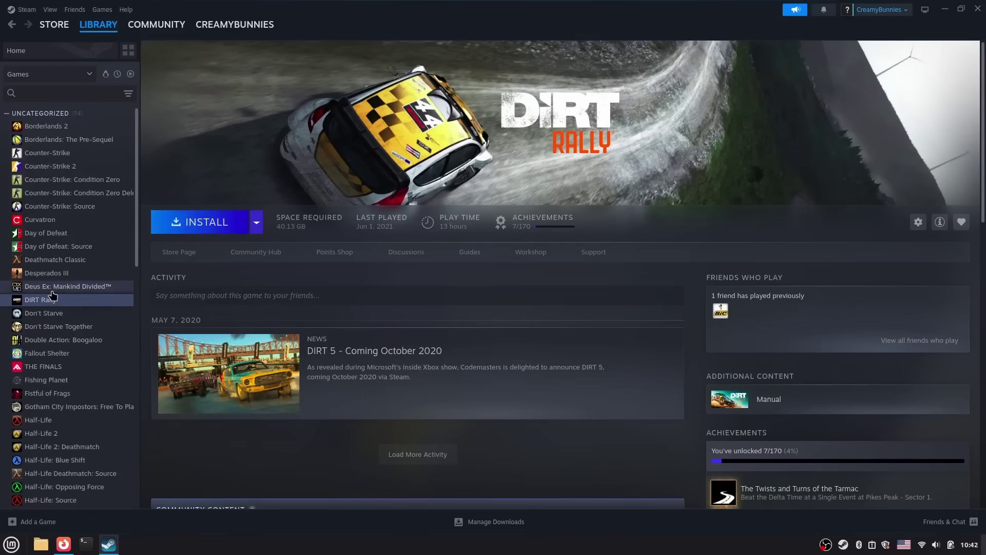
left_click(54, 25)
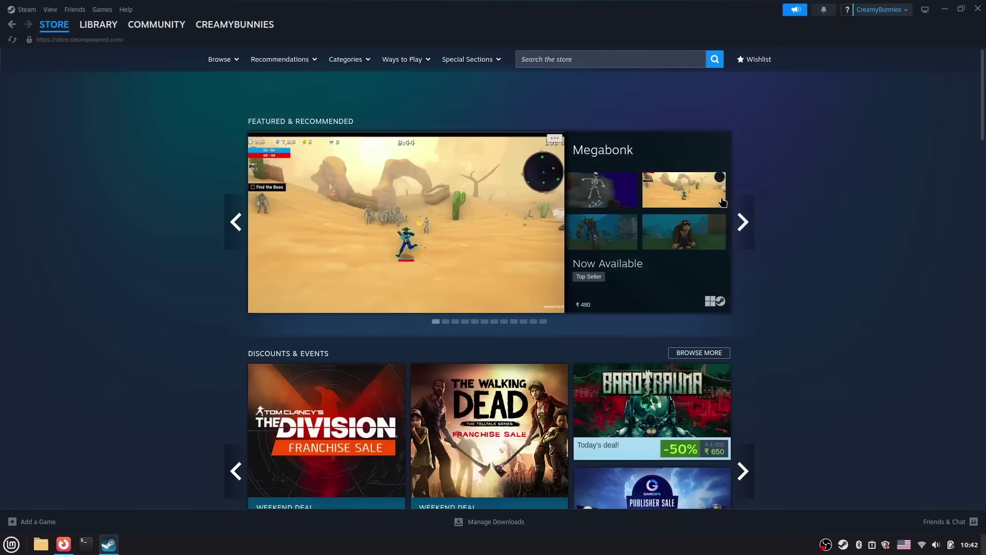
- Advance the Featured & Recommended carousel four times to reach Valheim at ₹549
left_click(752, 226)
left_click(752, 226)
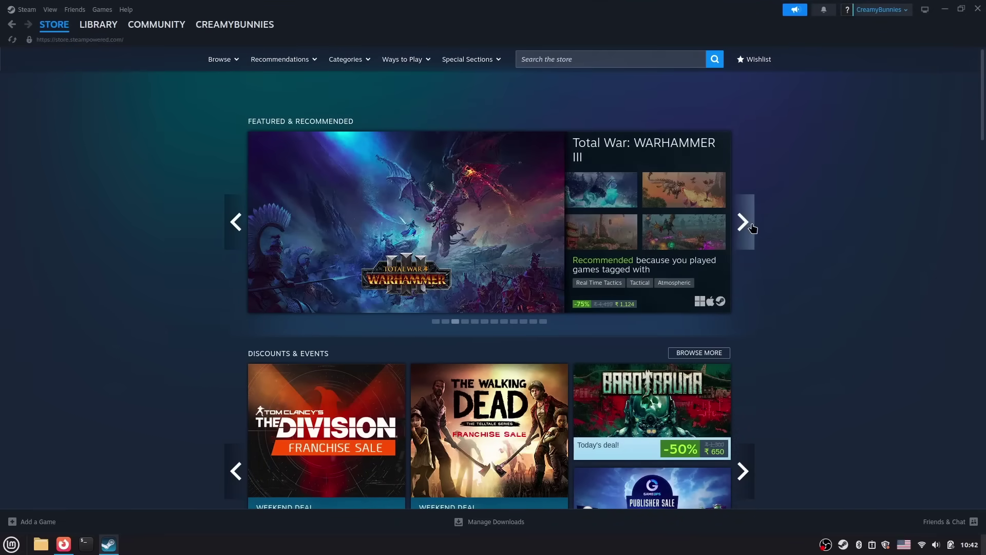
left_click(752, 226)
left_click(752, 226)
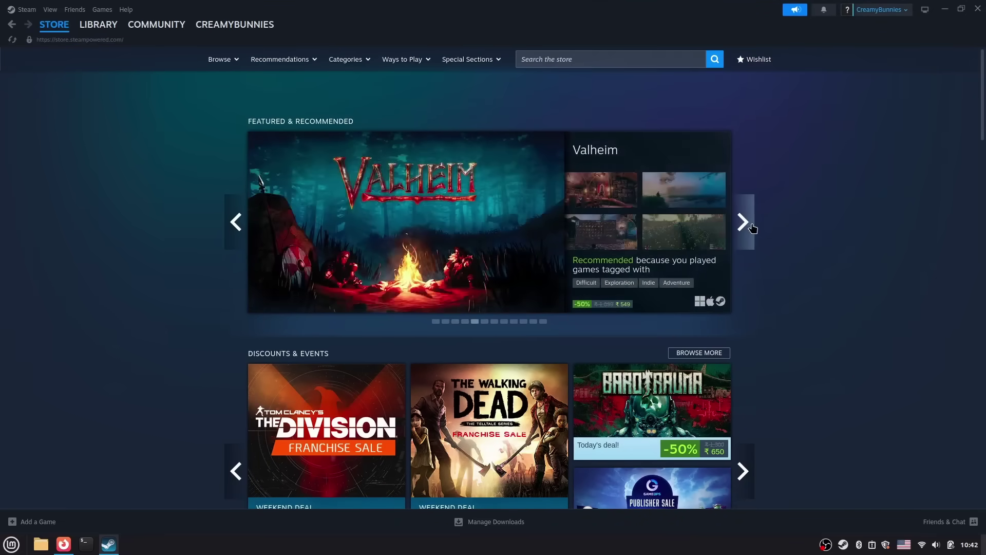